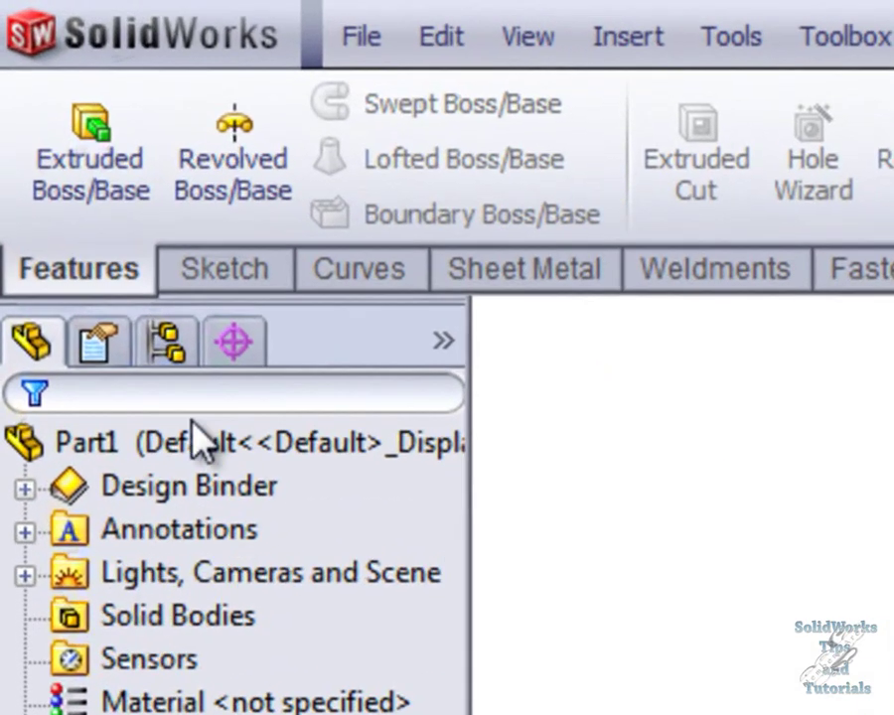
Step: Start a new 3D sketch, 3DSketch1, in Part1 from the Sketch tab's sketch dropdown
left_click(227, 277)
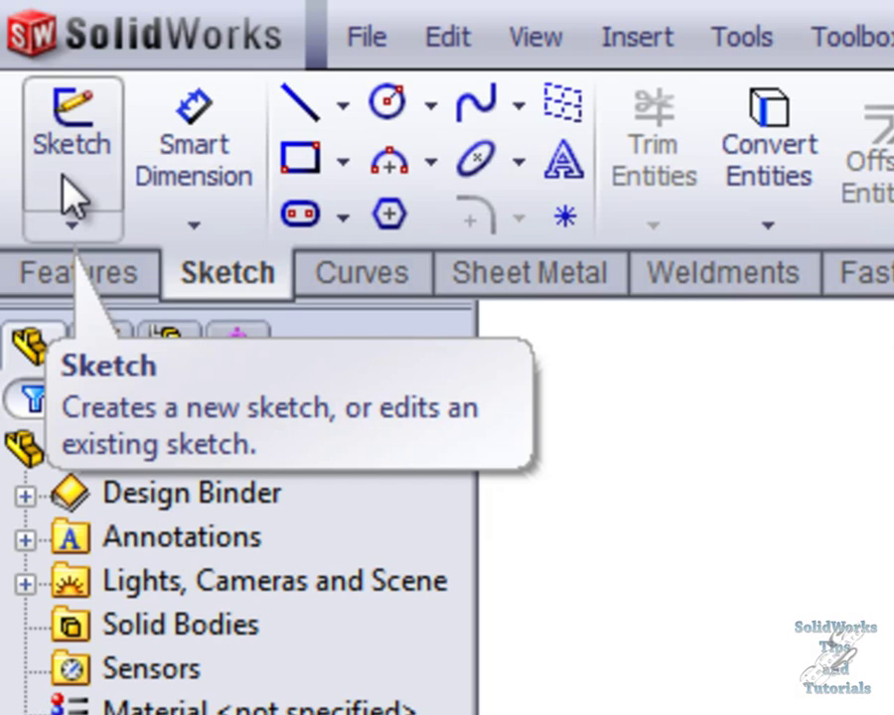
left_click(73, 227)
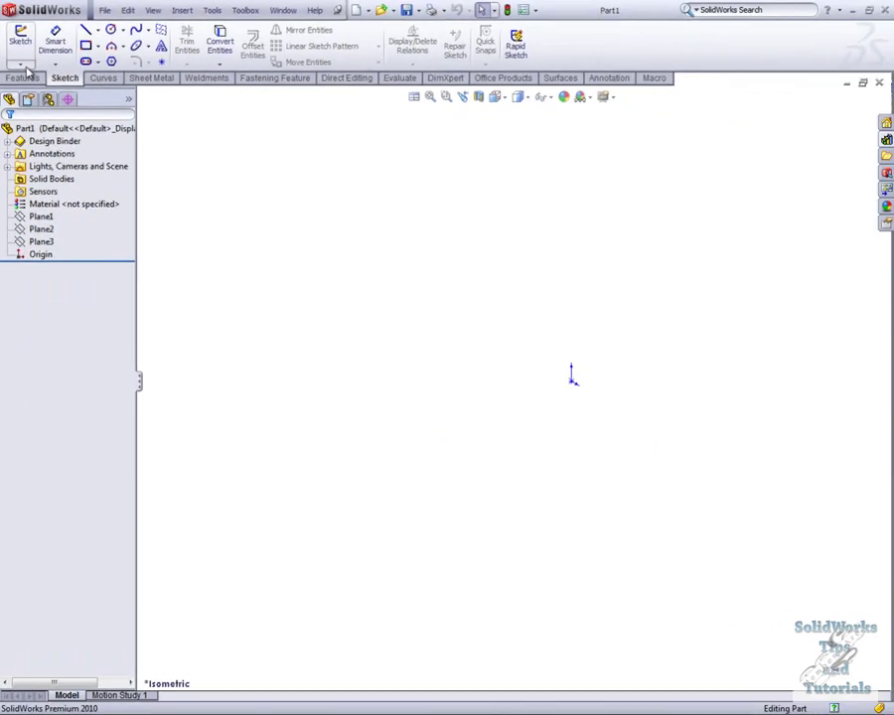
left_click(71, 225)
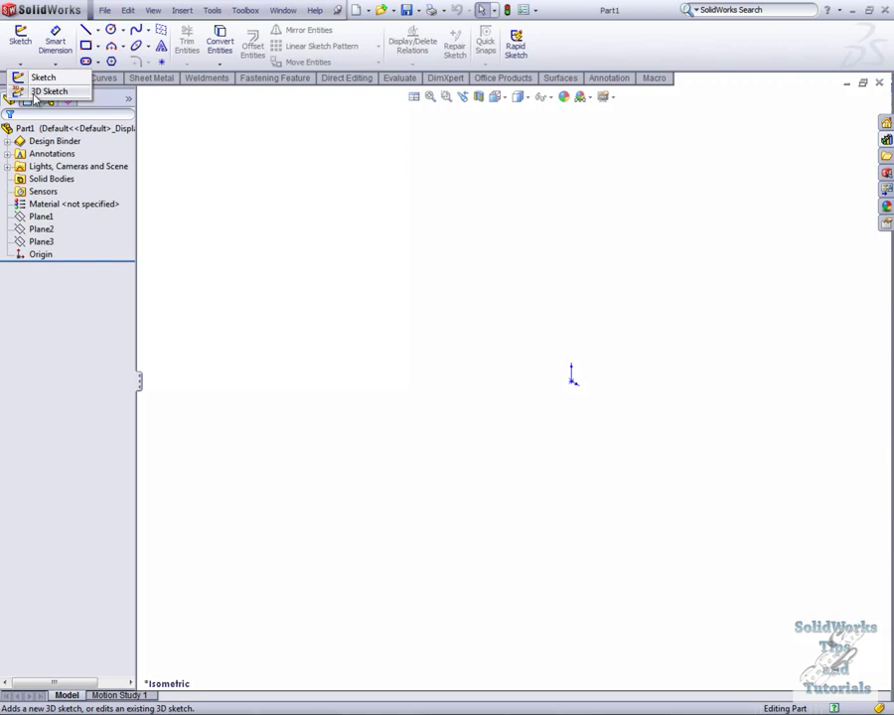
left_click(35, 92)
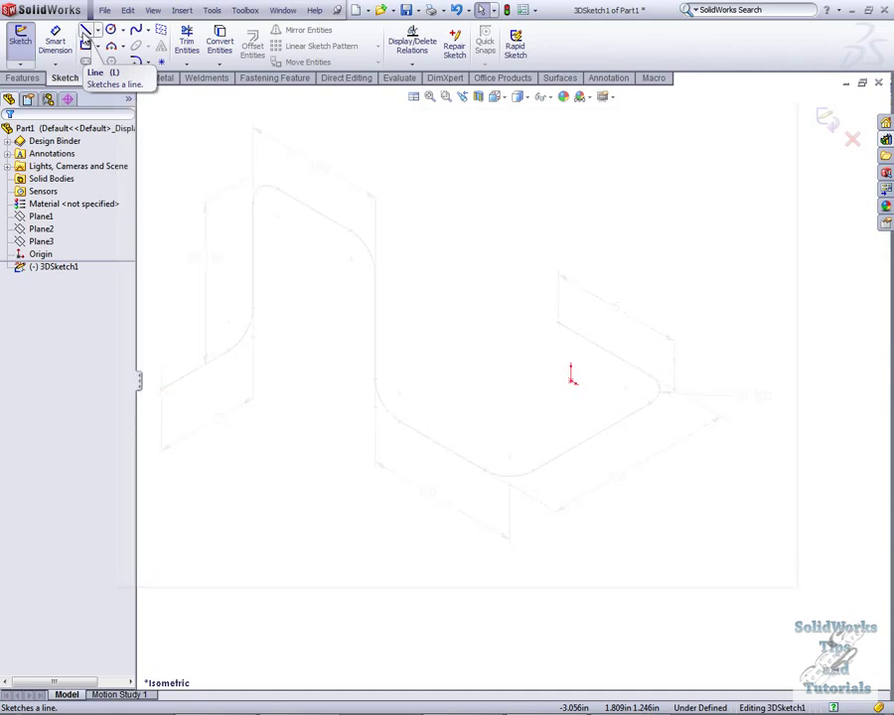
Step: Activate the Line tool and set the 3D sketch plane to YZ
left_click(85, 32)
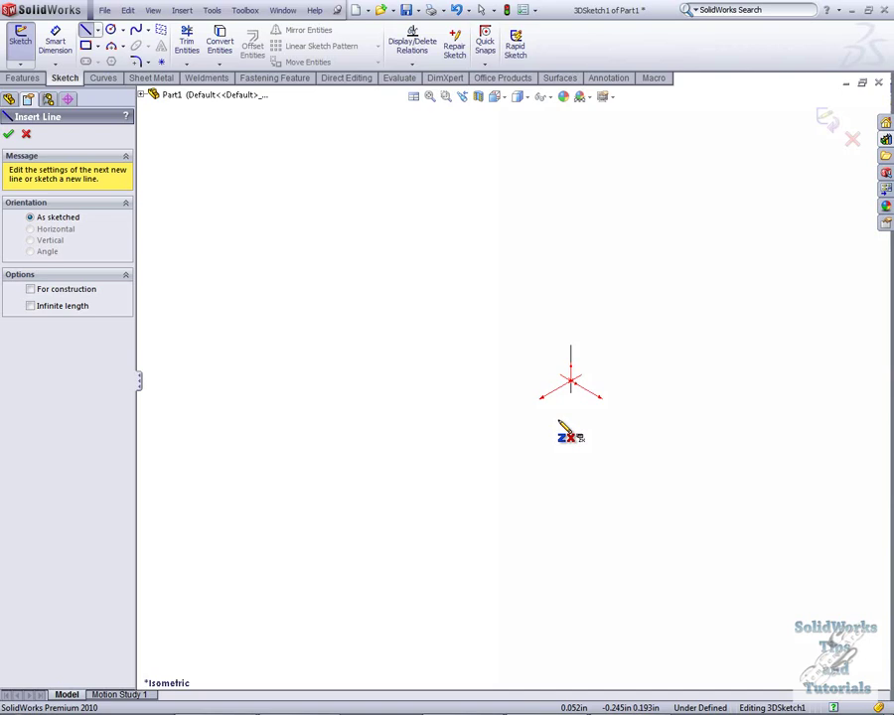
key("Tab")
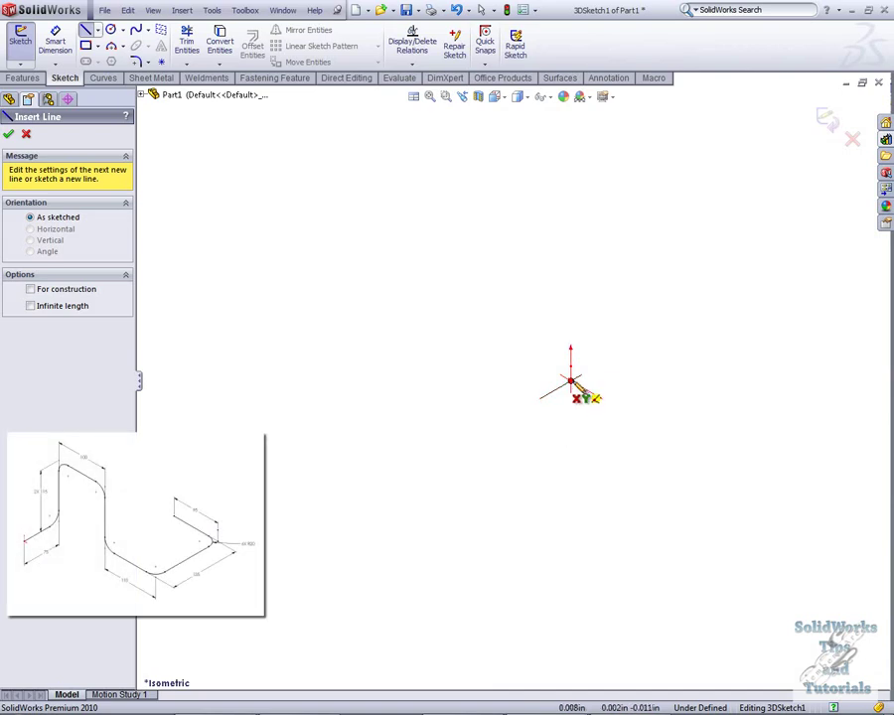
Step: Draw the first line from the origin along the Z direction
left_click(572, 381)
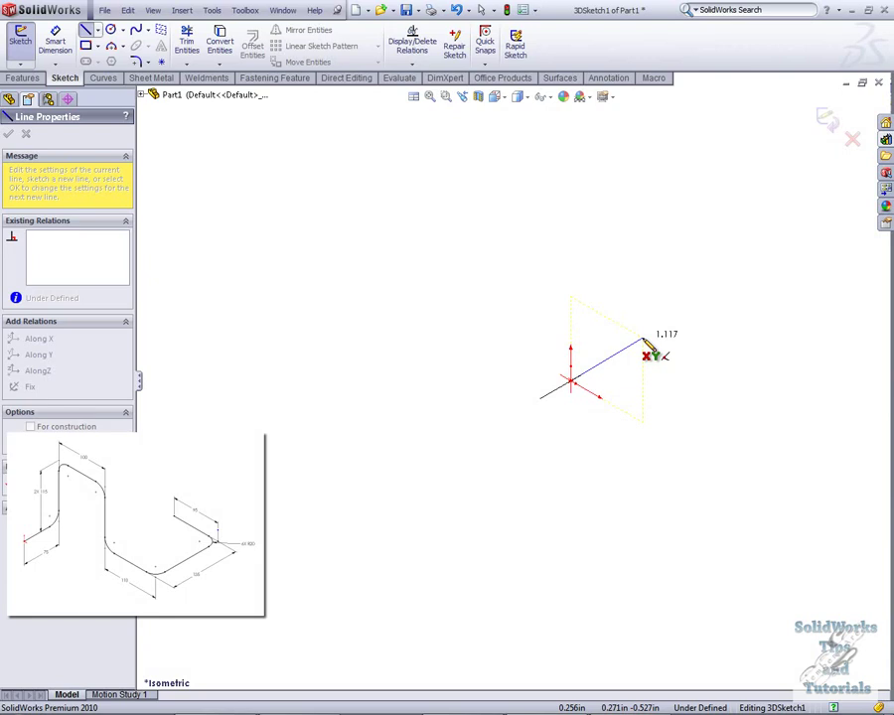
key("Tab")
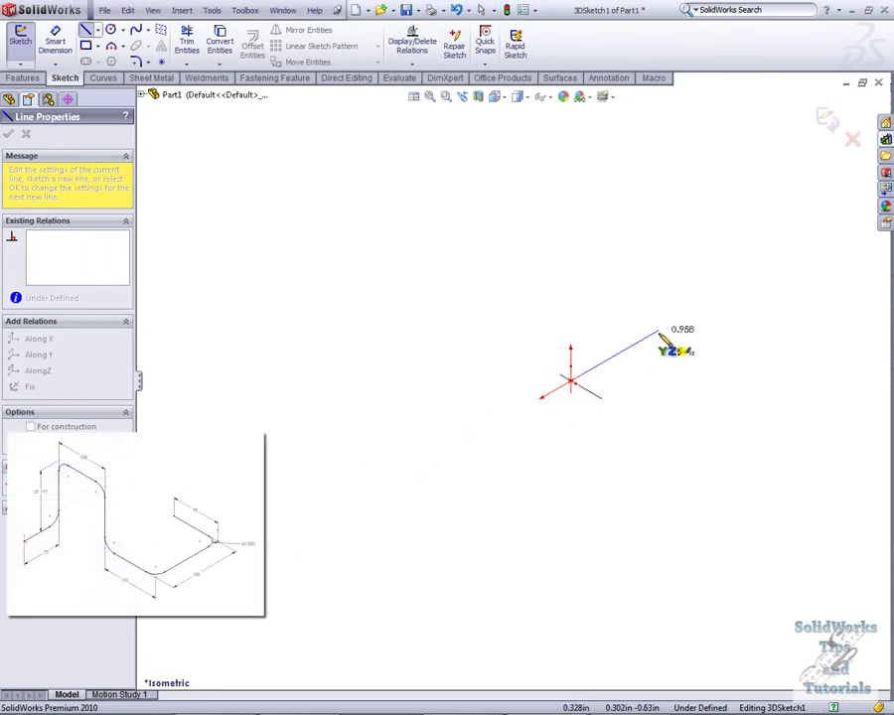
left_click(659, 333)
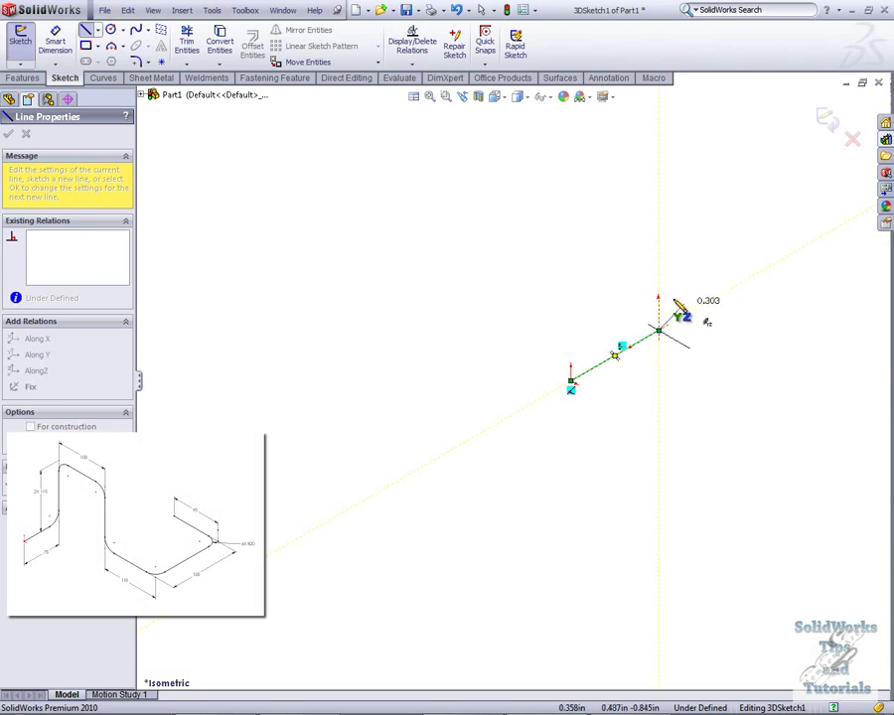
Step: Draw the rising vertical segment and the angled top segment, switching the plane to XY
left_click(659, 234)
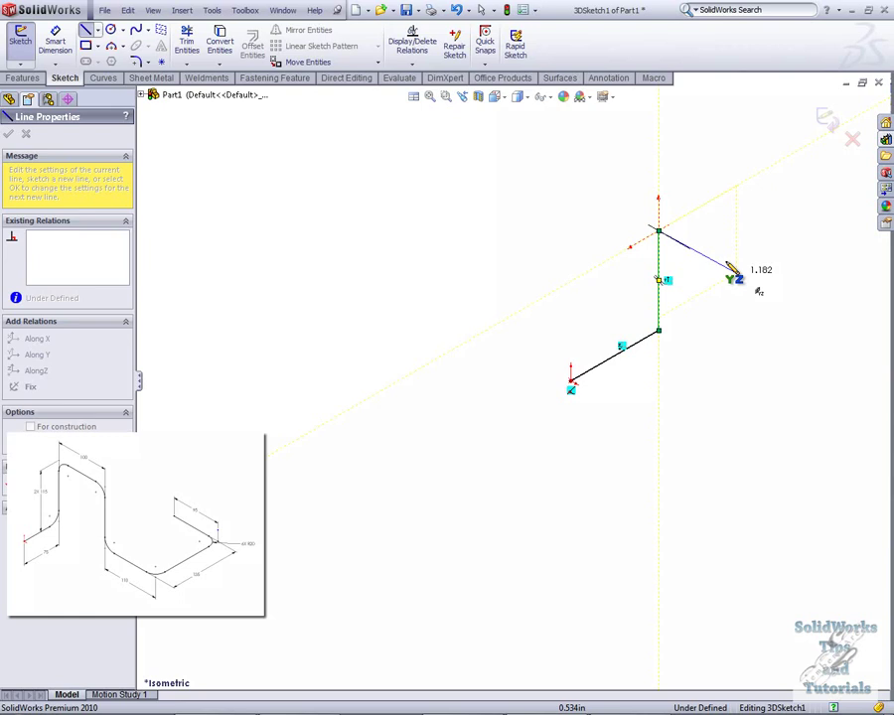
key("Tab")
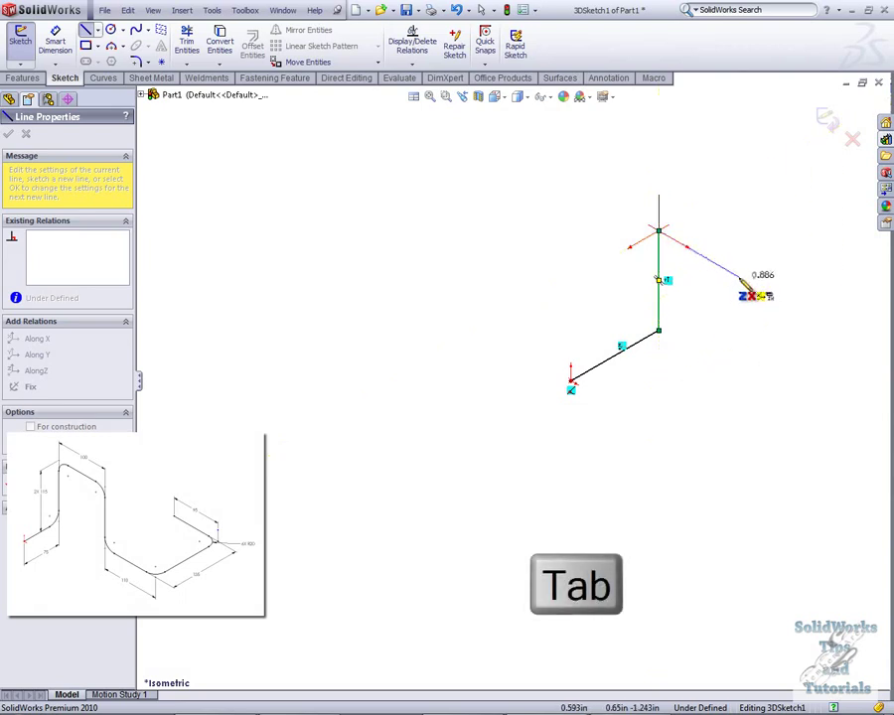
key("Tab")
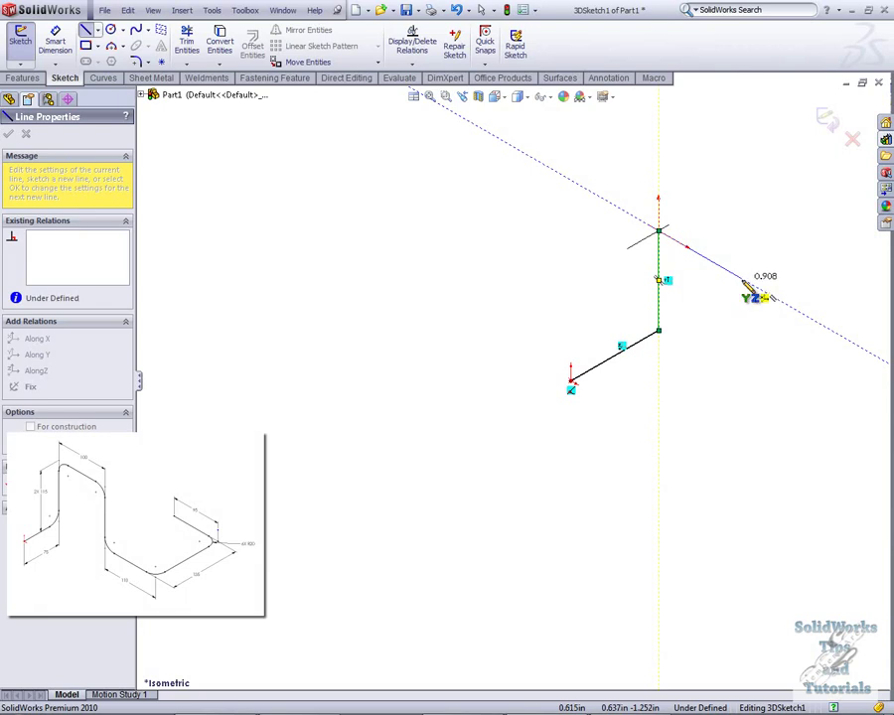
key("Tab")
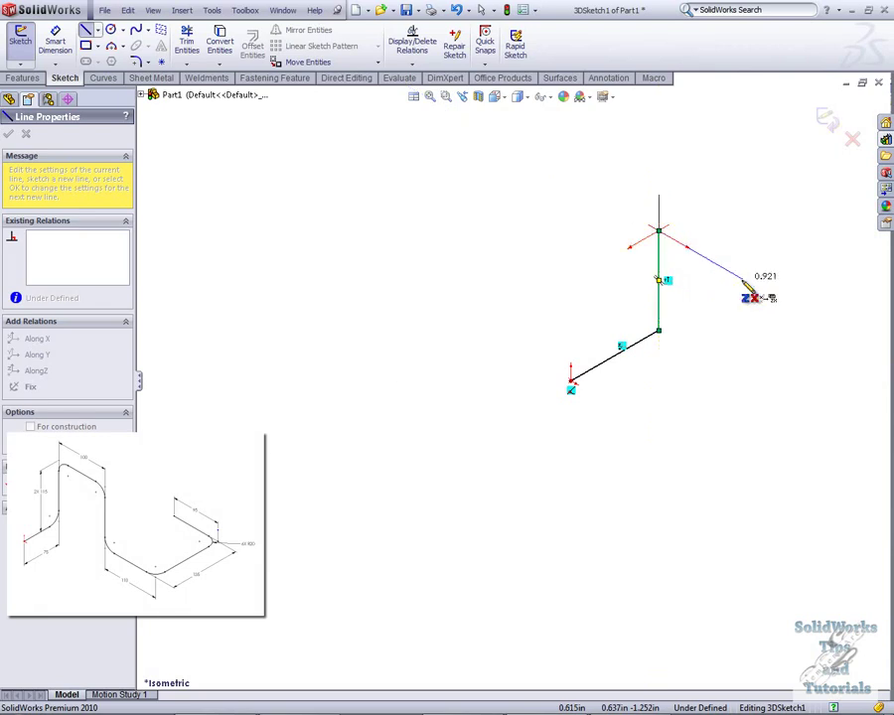
key("Tab")
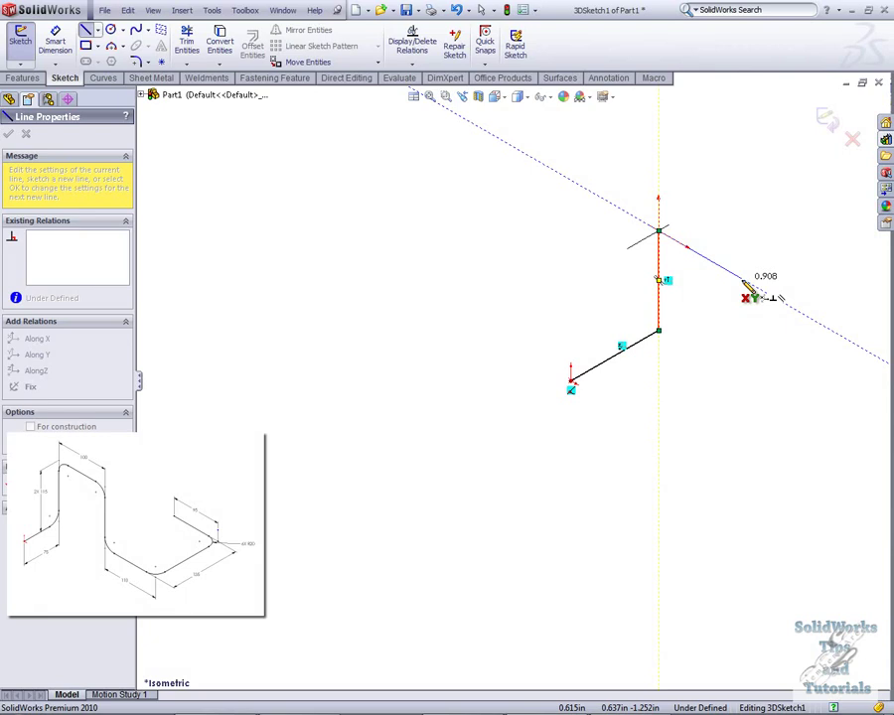
left_click(752, 284)
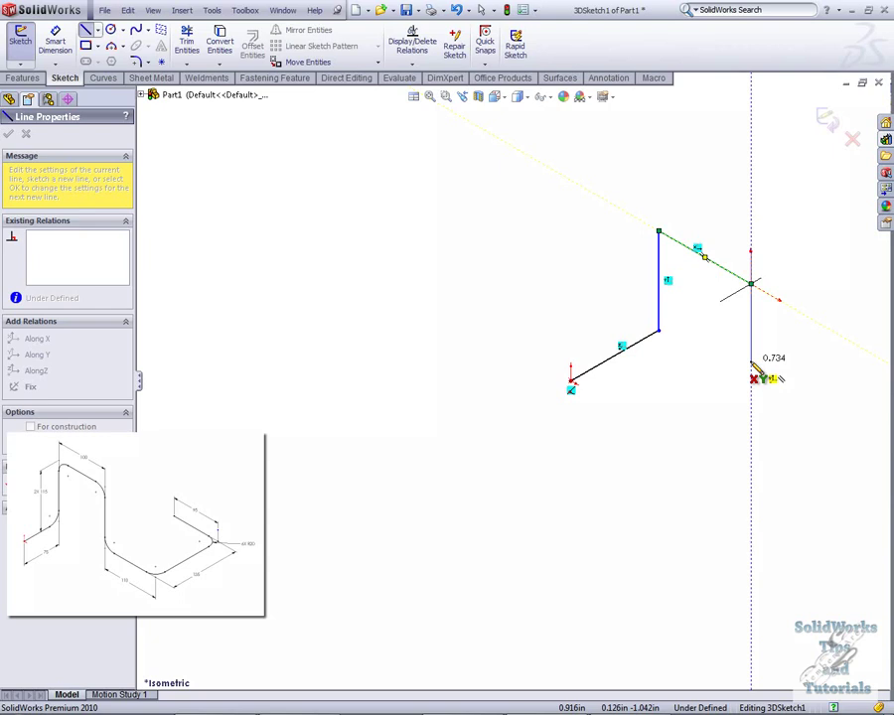
Step: Draw the descending, X-direction and final angled segments to complete the seven-line path
left_click(751, 361)
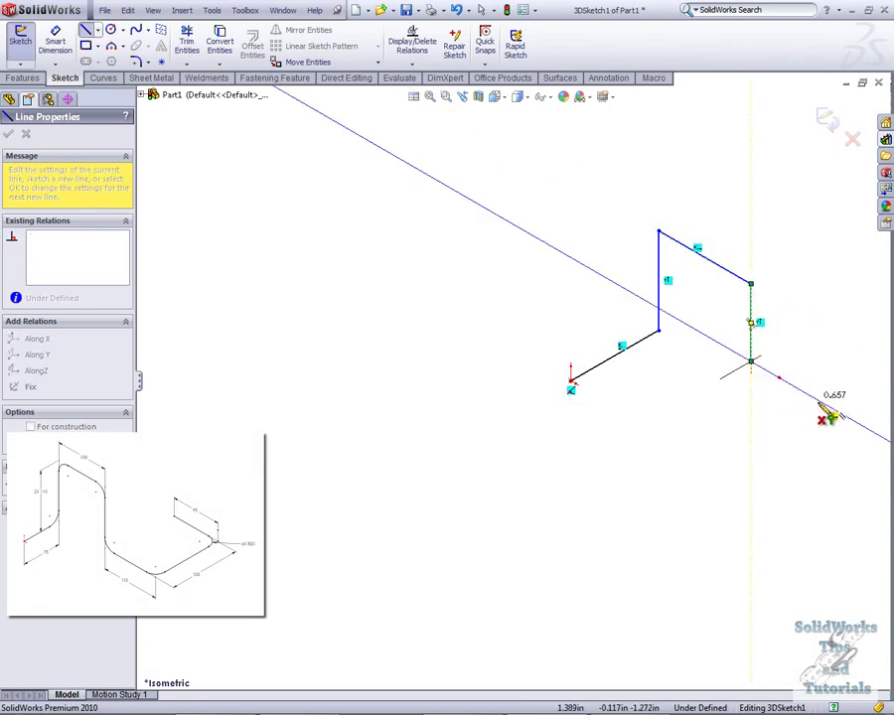
double_click(822, 404)
middle_click_drag(828, 417, 553, 421, "ctrl")
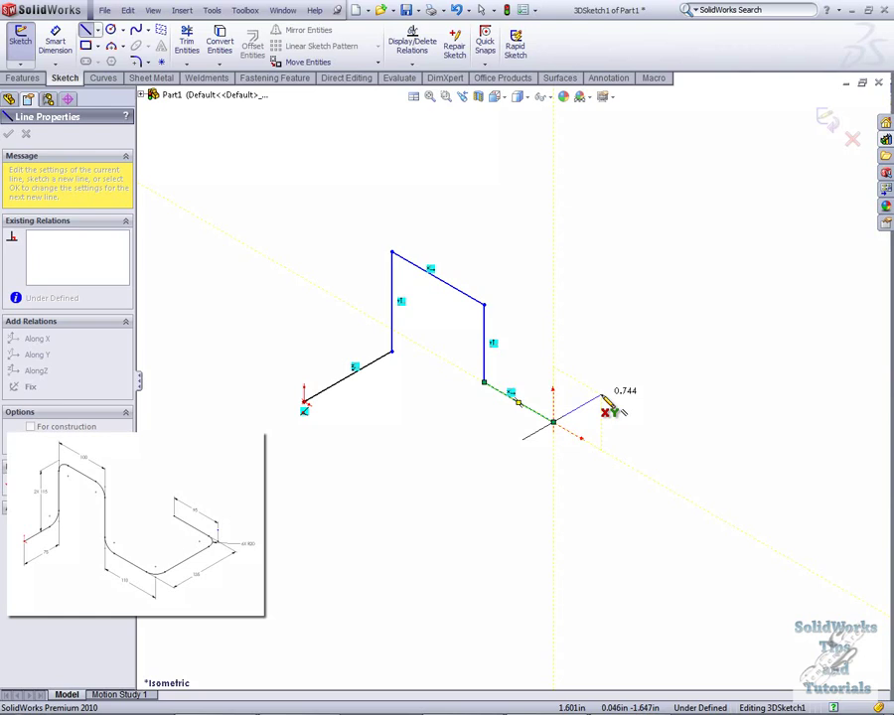
left_click(648, 366)
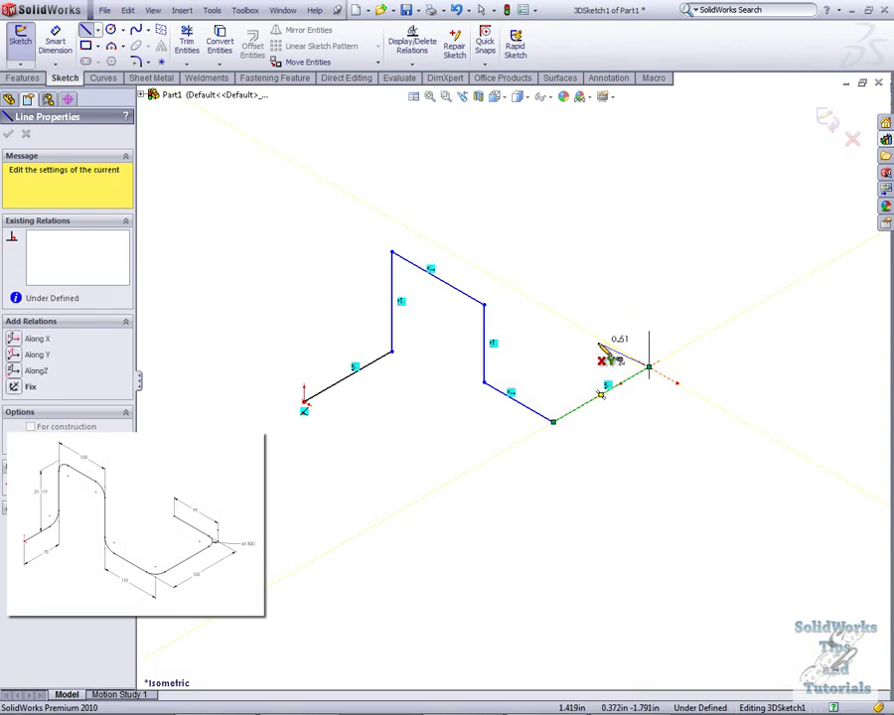
left_click(604, 342)
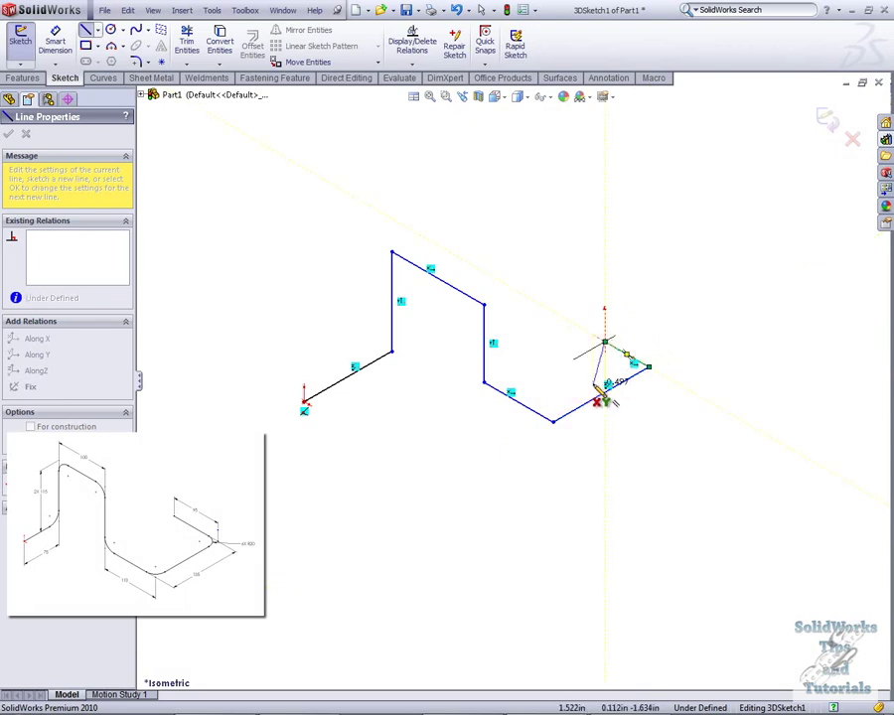
key("Escape")
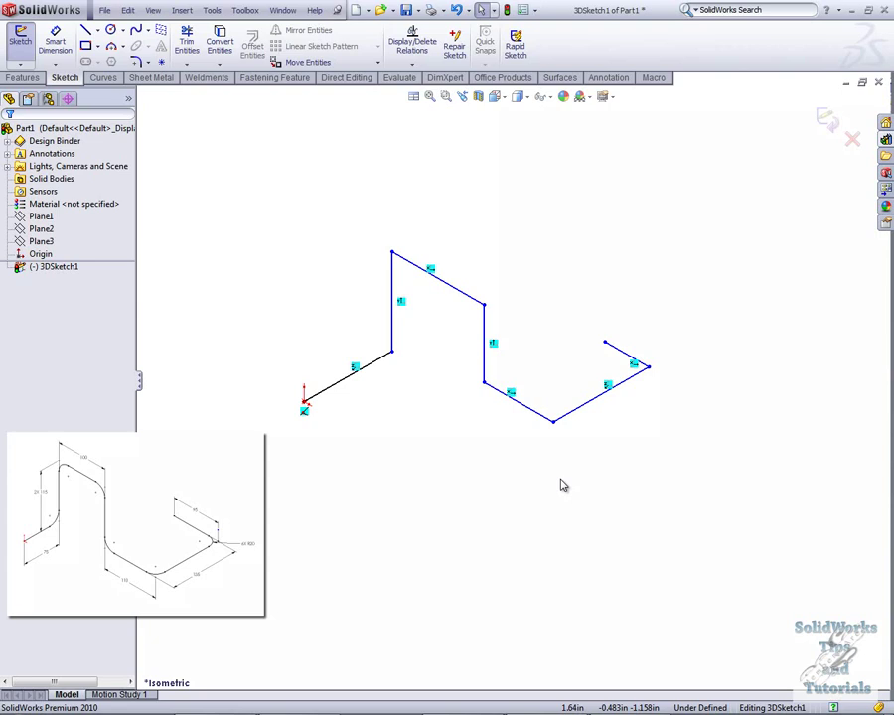
Step: View the pipe path from the Front, then Right, then Top
key("space")
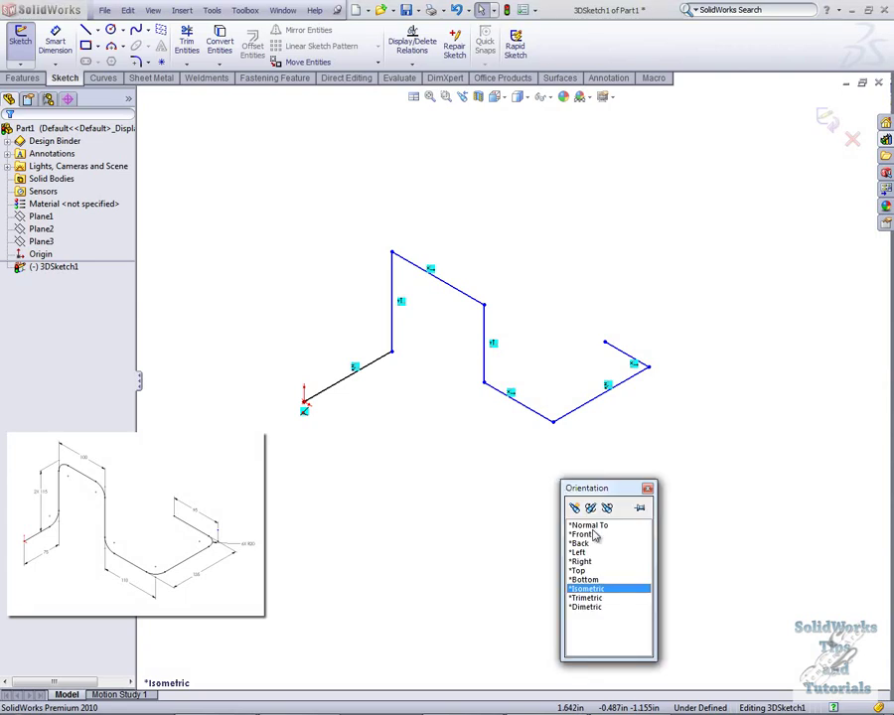
left_click(588, 535)
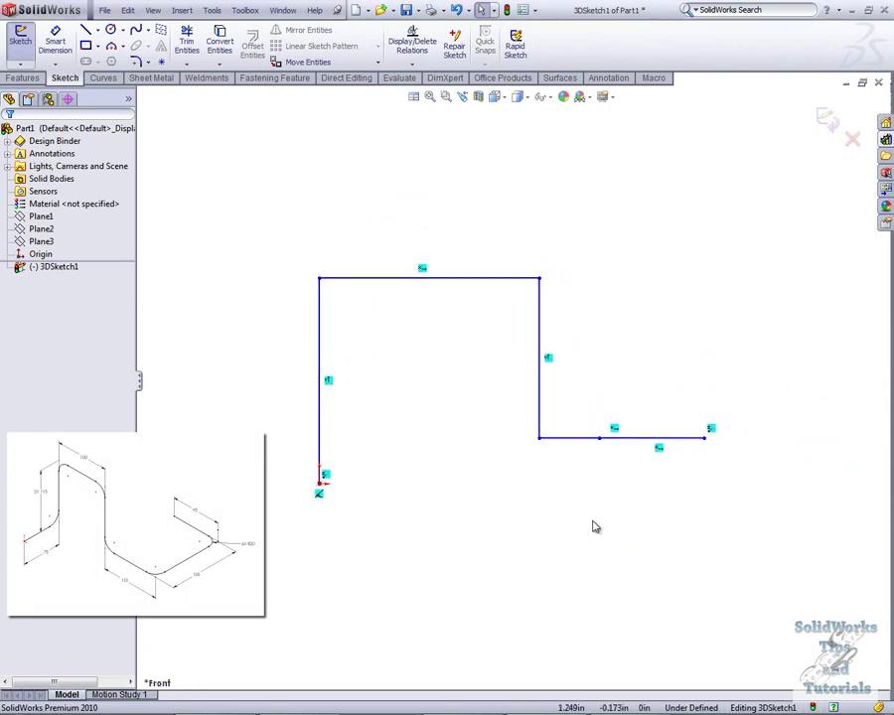
key("space")
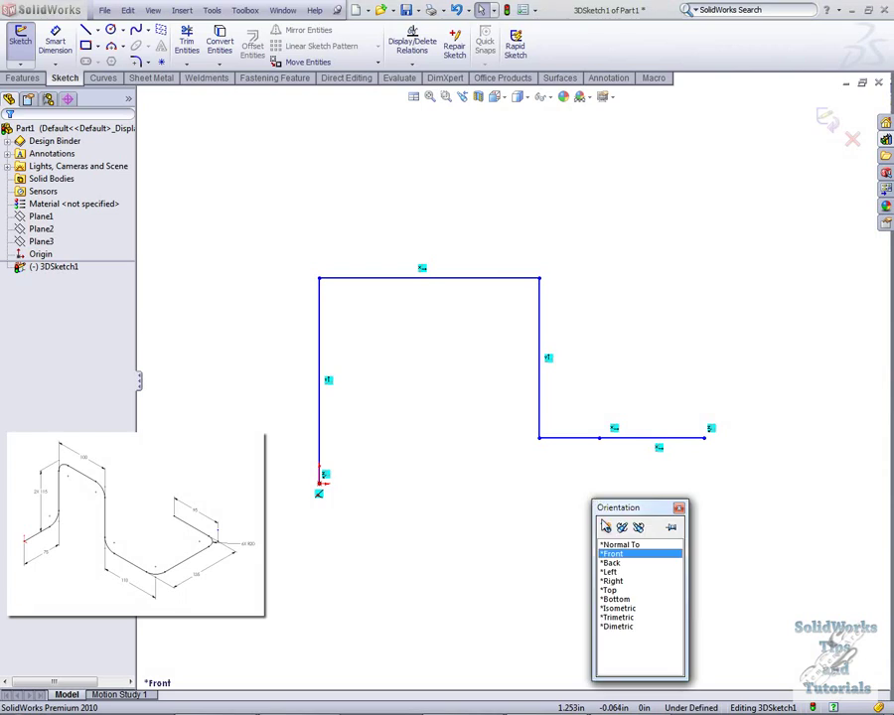
left_click(625, 585)
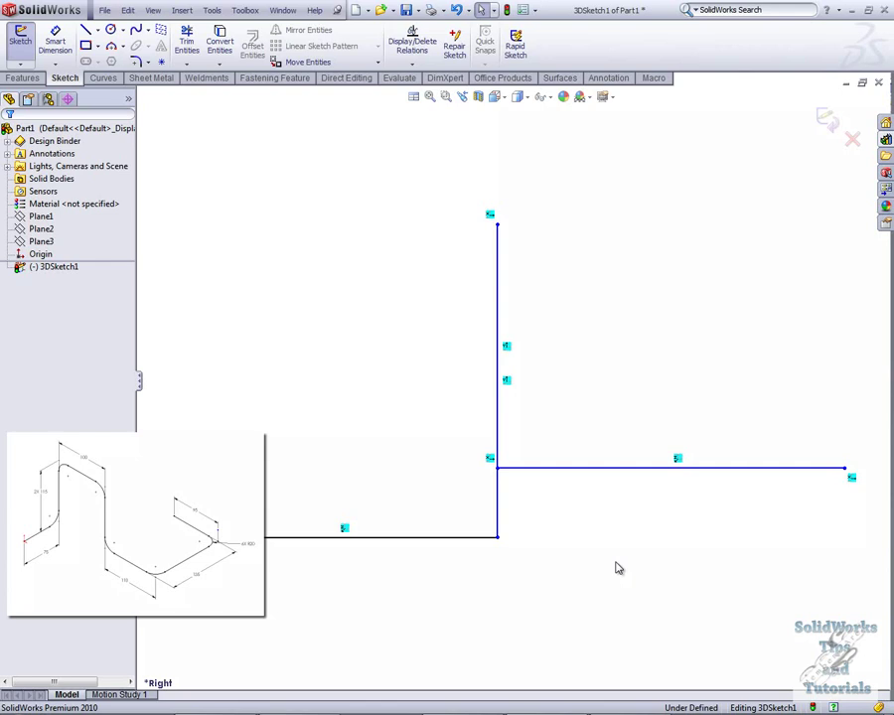
key("space")
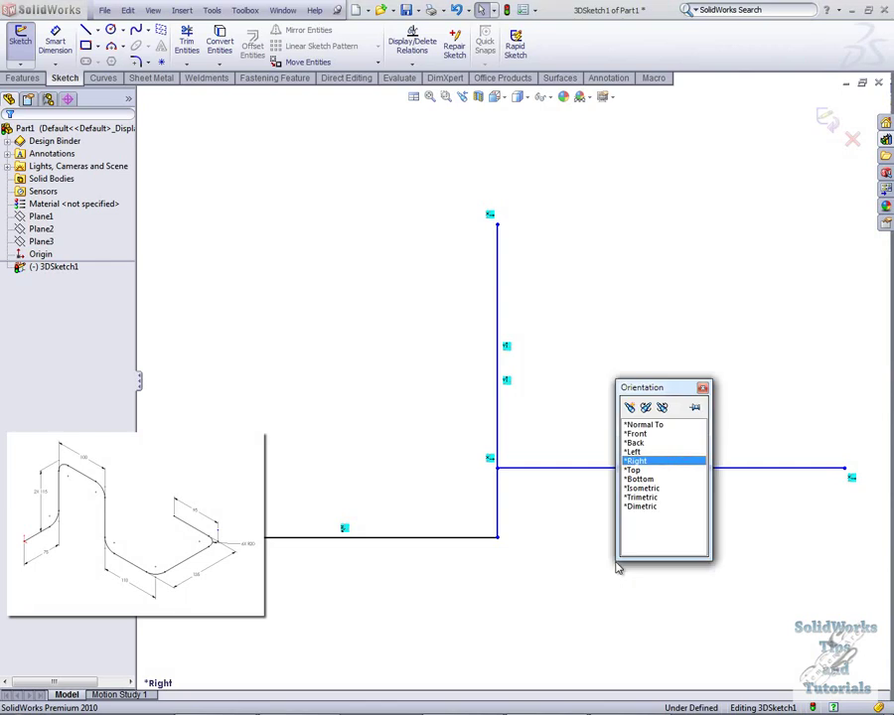
left_click(637, 472)
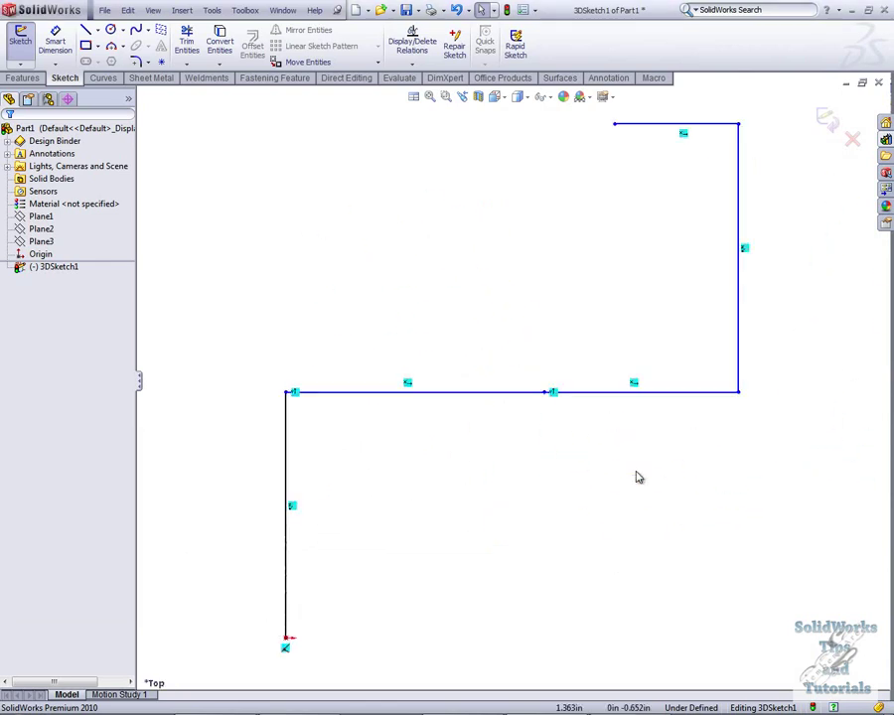
Step: Create a new part from the Part-IN template
key("f")
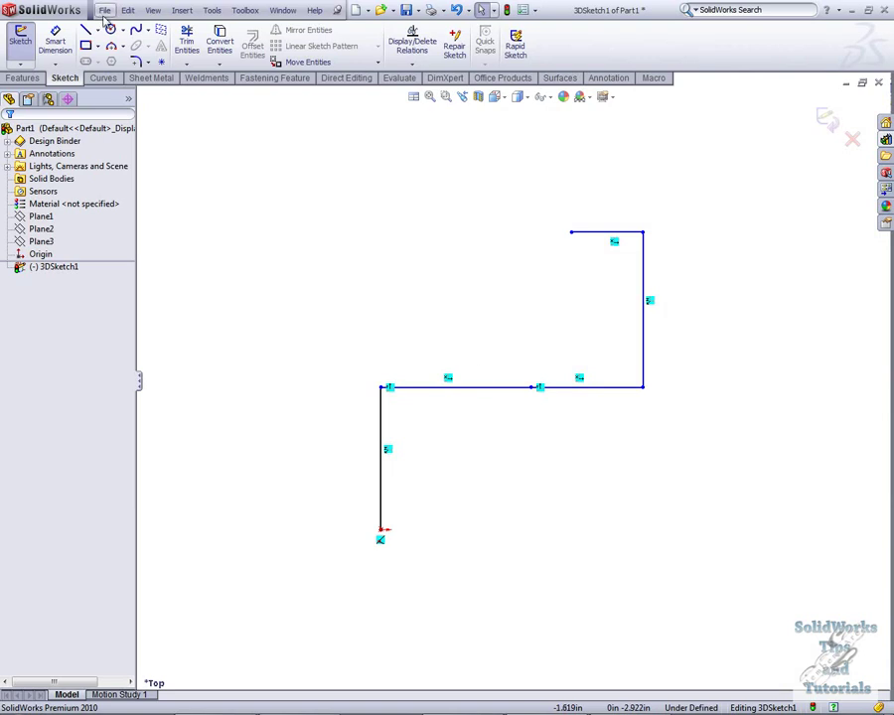
left_click(103, 11)
left_click(125, 29)
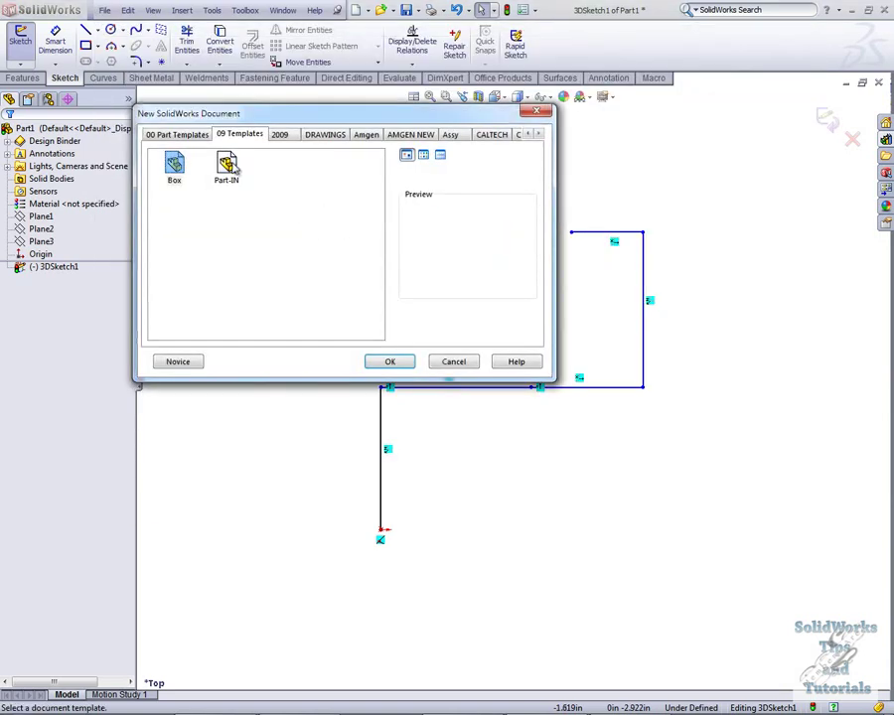
double_click(227, 166)
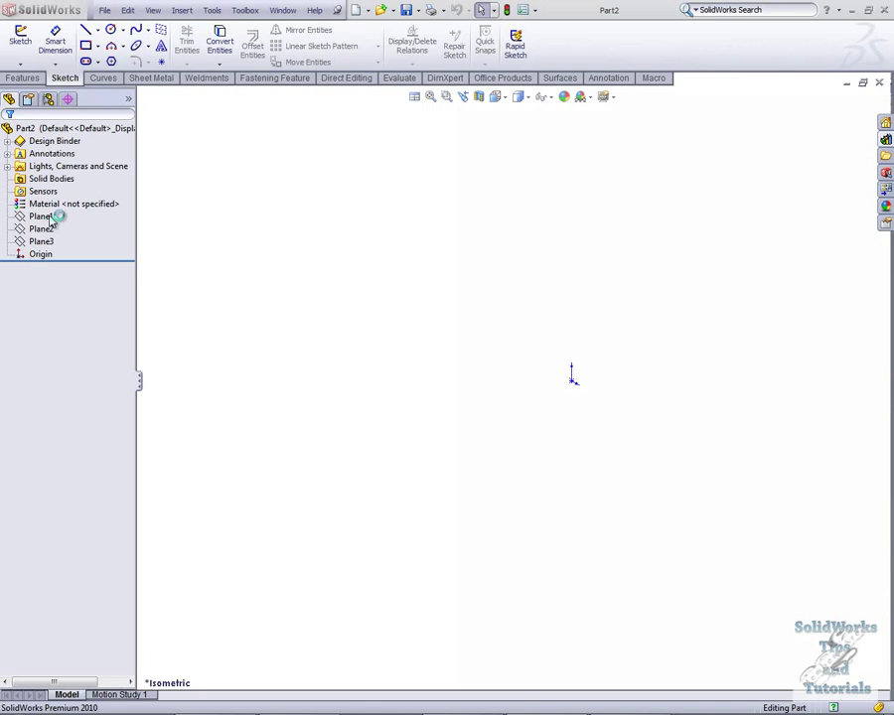
Step: Start a 3D sketch in the new part and draw the first line from the origin
left_click(20, 63)
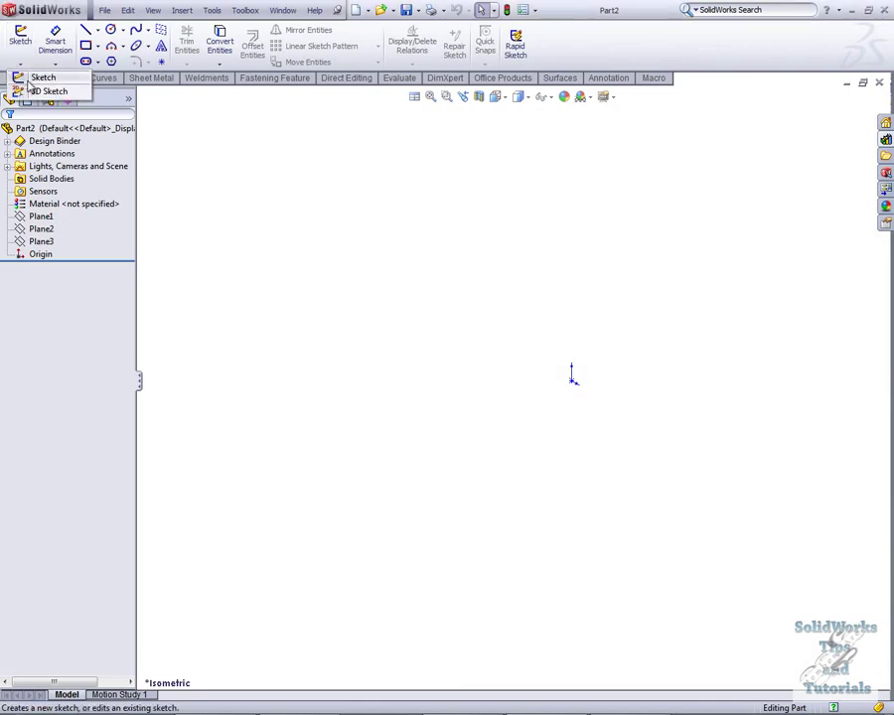
left_click(33, 91)
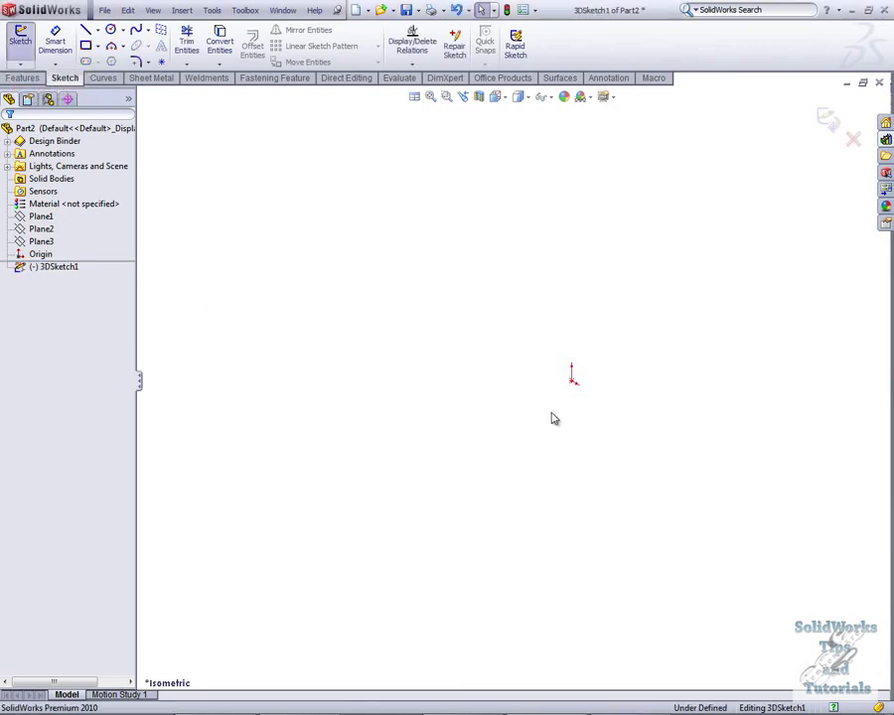
left_click(88, 31)
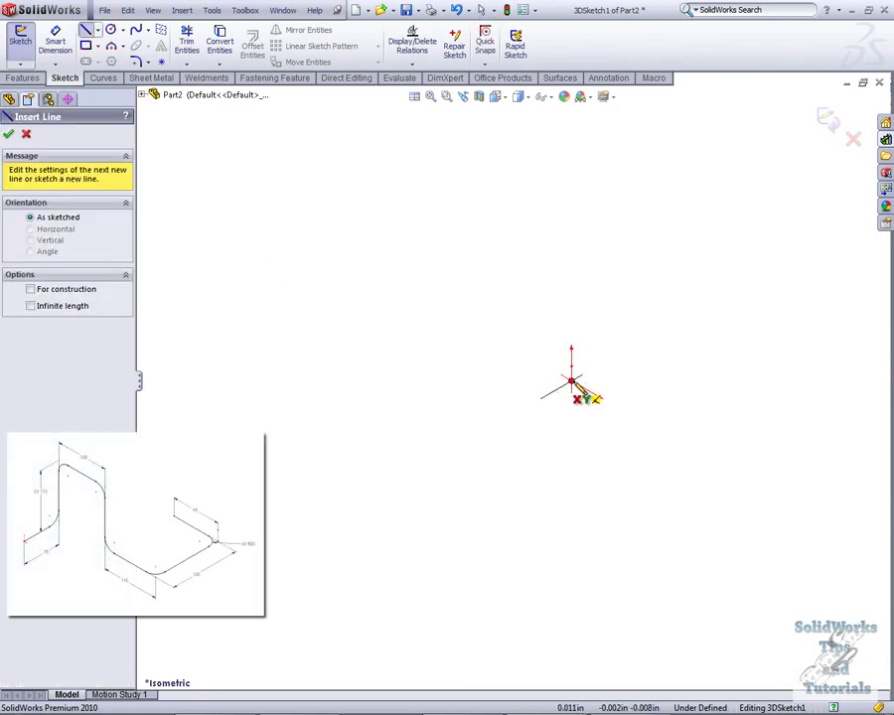
left_click(572, 383)
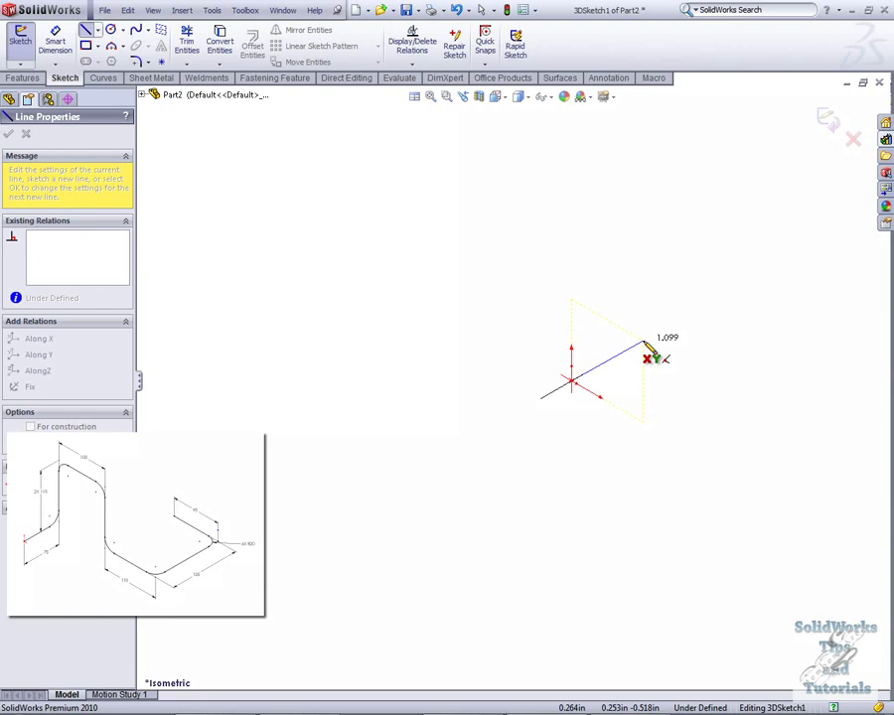
left_click(643, 341)
Step: Draw the rising, top, descending, lower-right and short final segments of the zigzag path
left_click(644, 241)
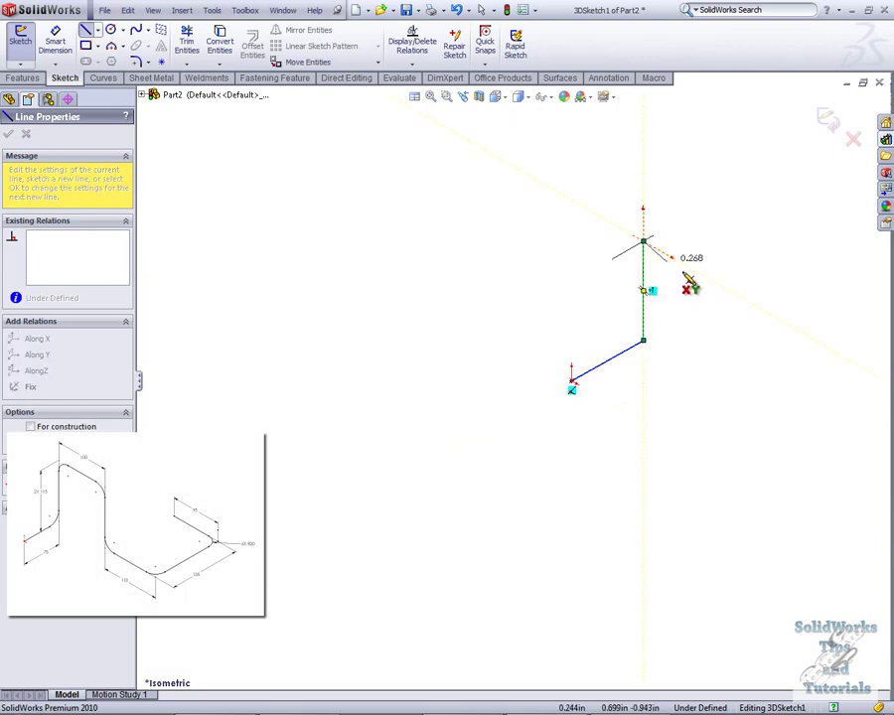
left_click(733, 293)
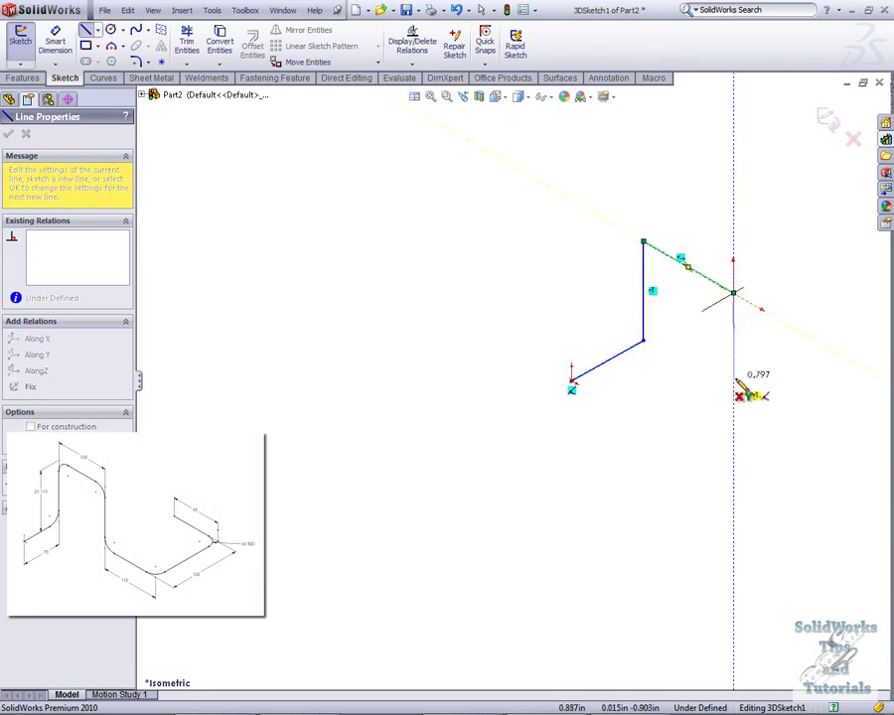
left_click(733, 378)
middle_click_drag(736, 388, 428, 497, "ctrl")
left_click(586, 409)
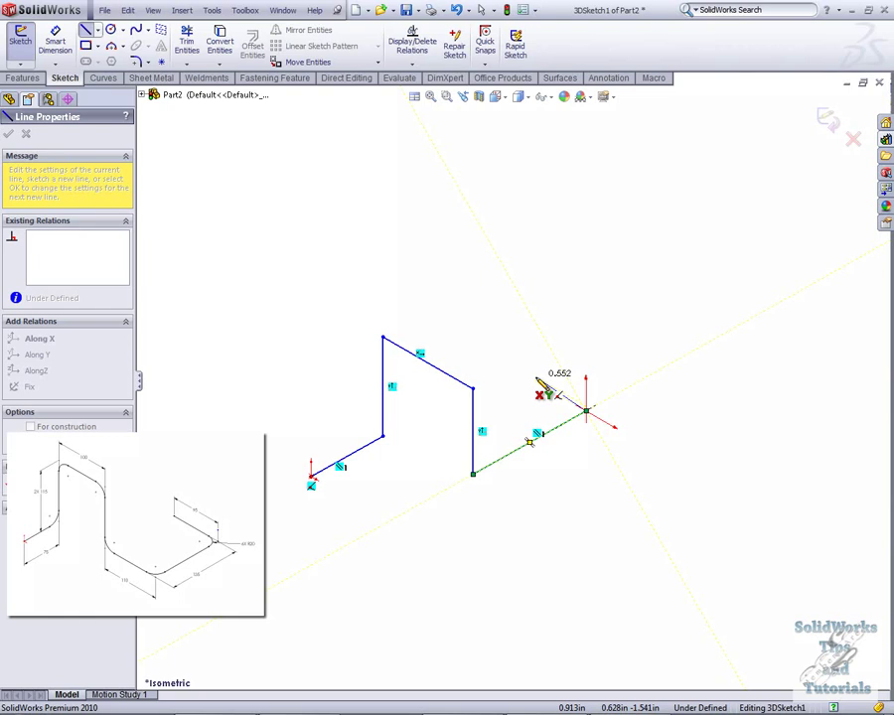
left_click(537, 382)
Step: End the line drawing and tile the Part2 and Part1 windows vertically
key("Escape")
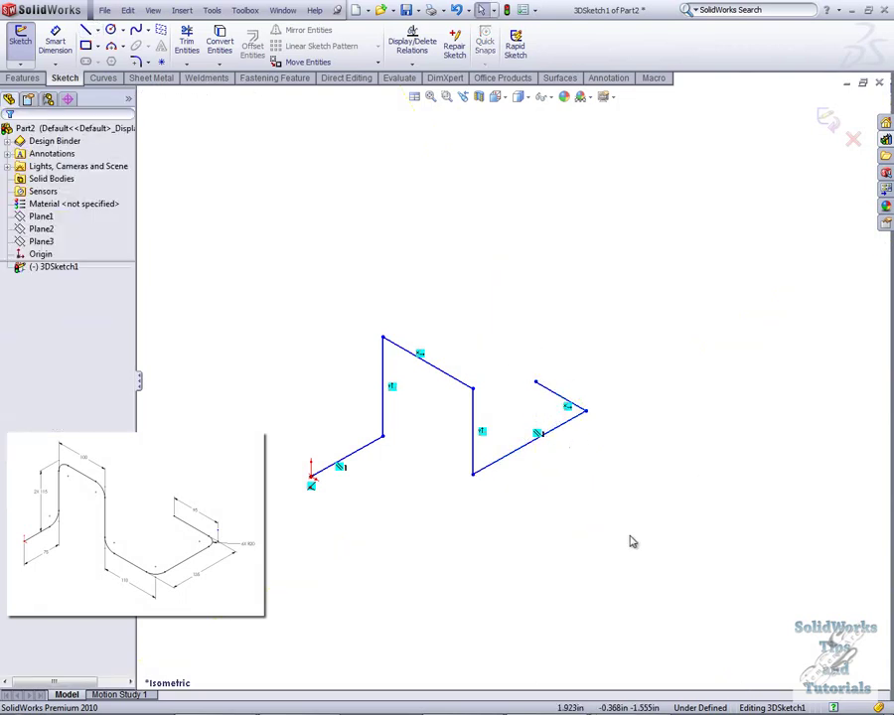
key("alt+w")
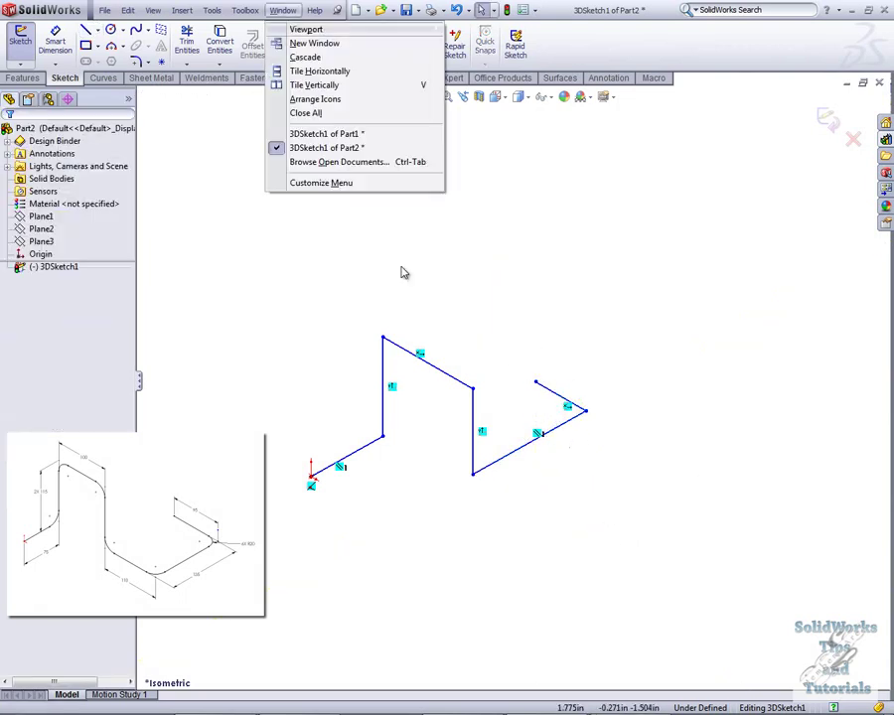
left_click(369, 86)
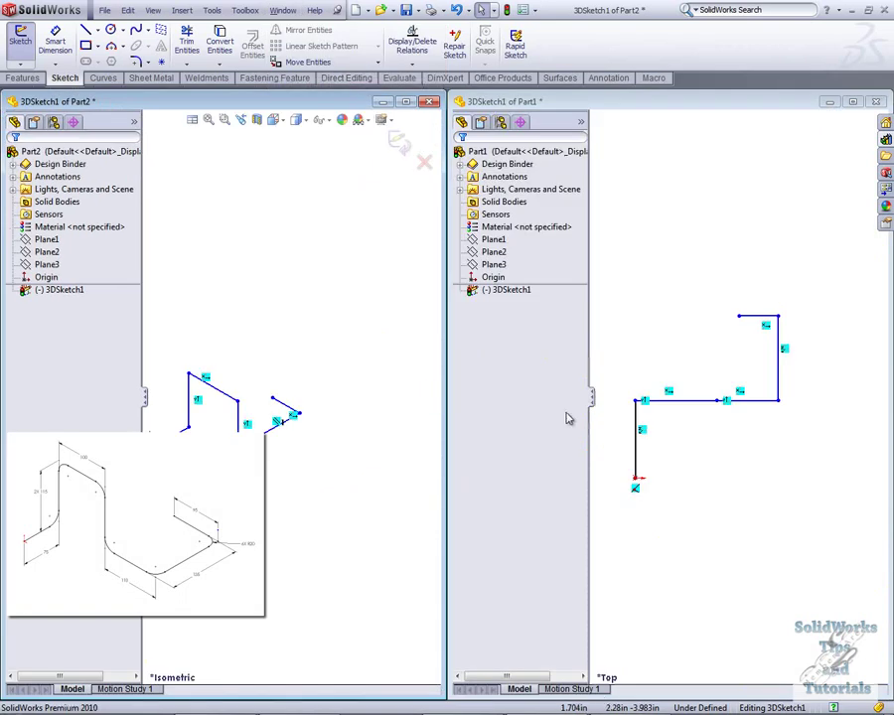
middle_click_drag(392, 494, 442, 494, "ctrl")
Step: Show the Part1 sketch in Isometric, then Front view
left_click(675, 288)
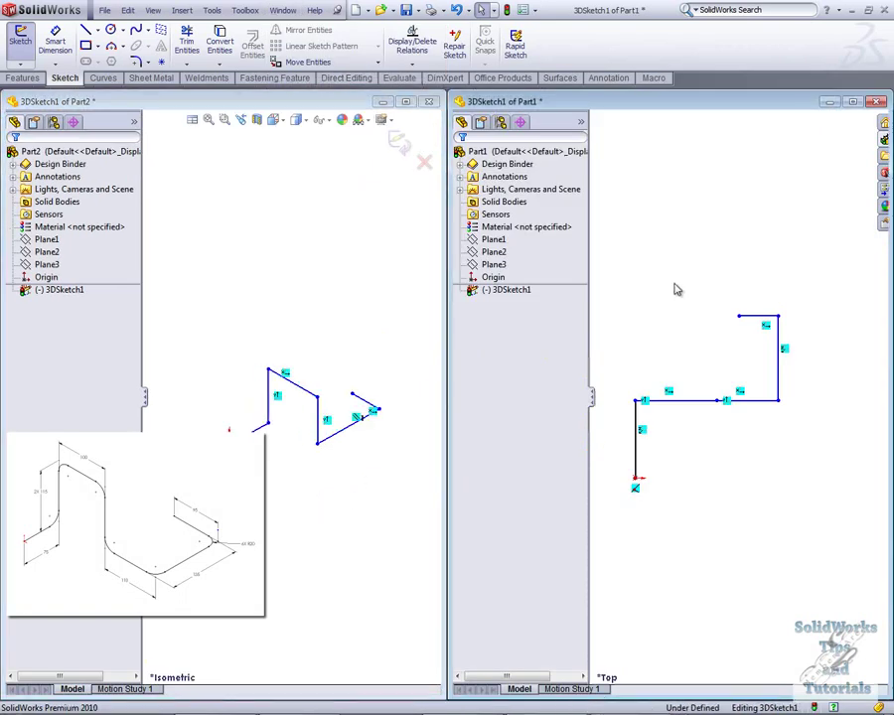
key("space")
left_click(722, 474)
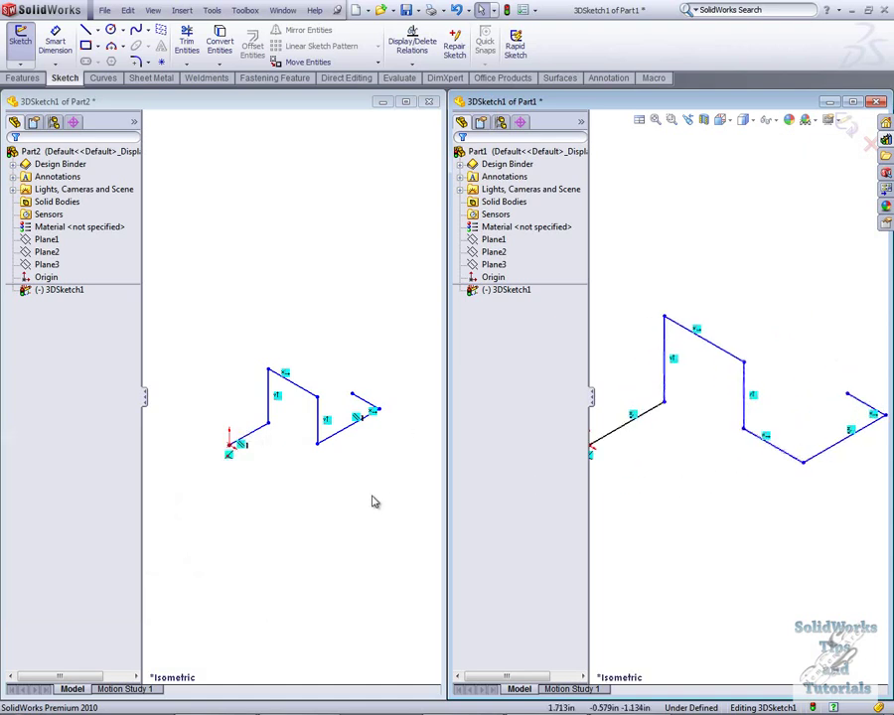
scroll(353, 479, "down", 1)
scroll(351, 457, "down", 3)
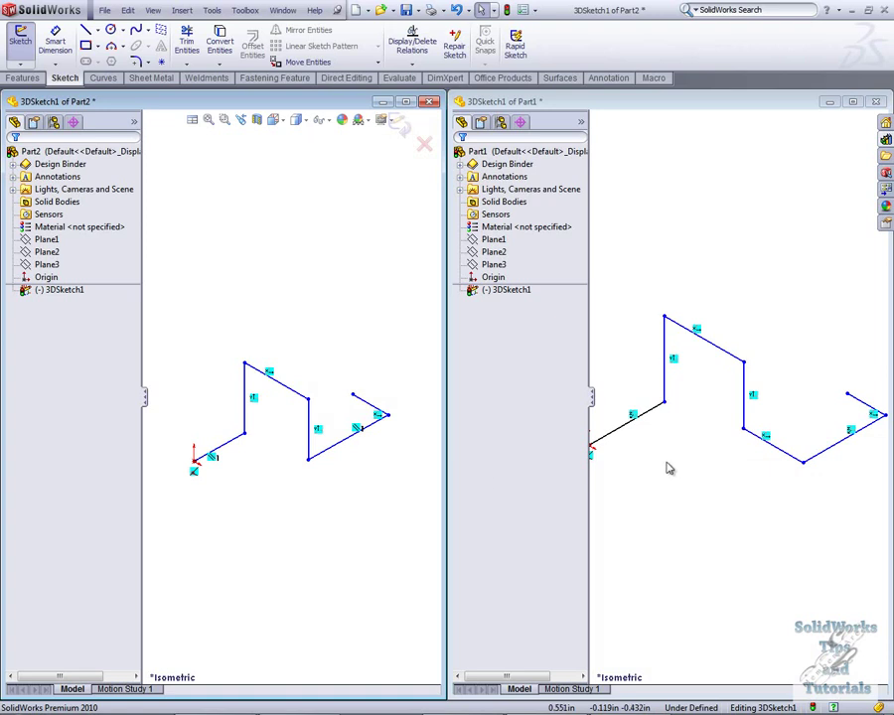
scroll(667, 467, "up", 2)
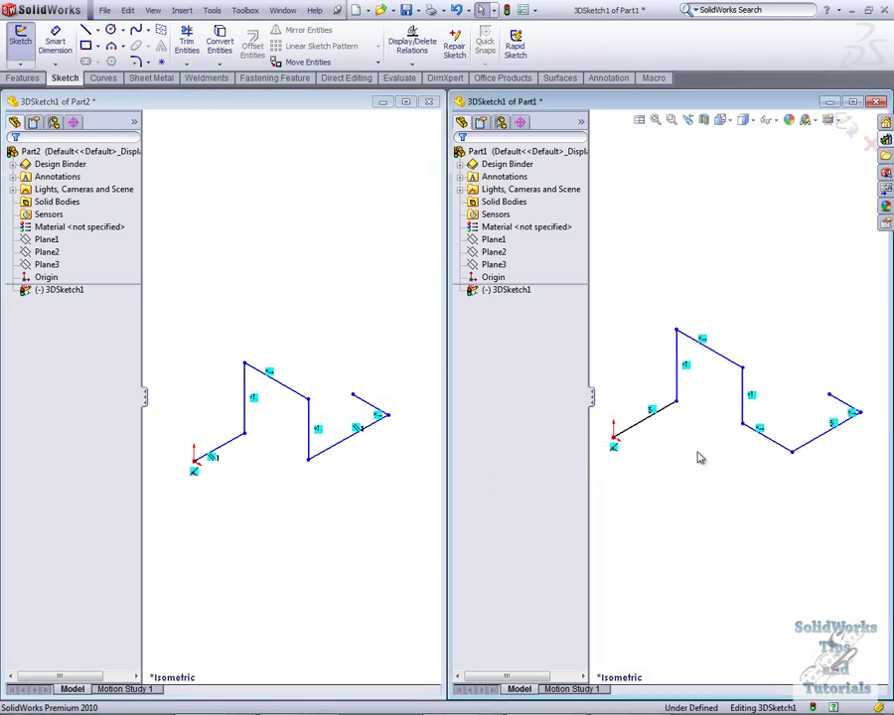
key("ctrl+1")
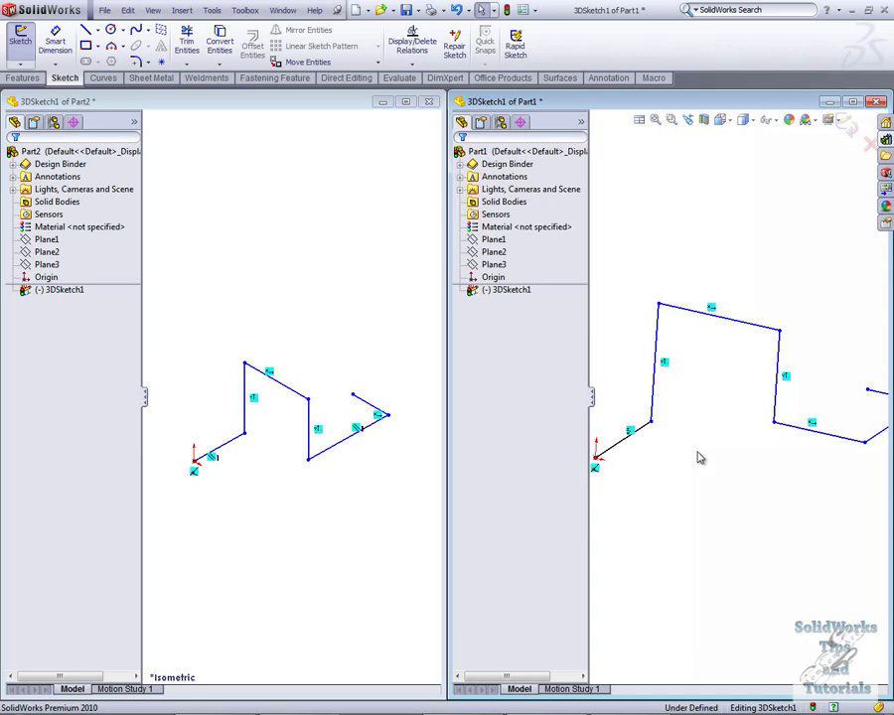
Step: Show the Part2 sketch from the front and rotate it to see it edge-on
left_click(358, 363)
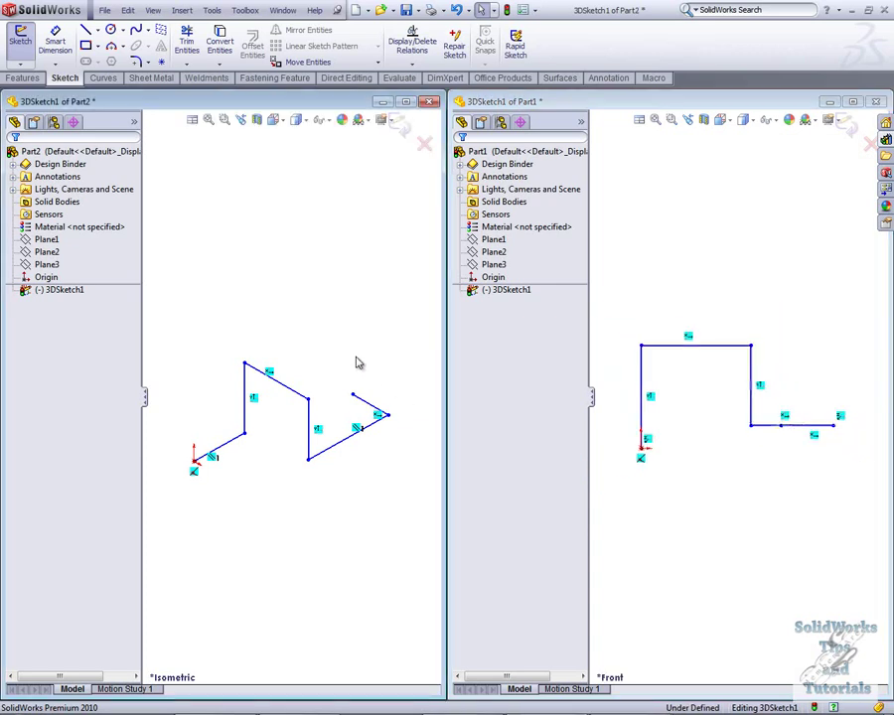
key("ctrl+1")
scroll(359, 363, "up", 5)
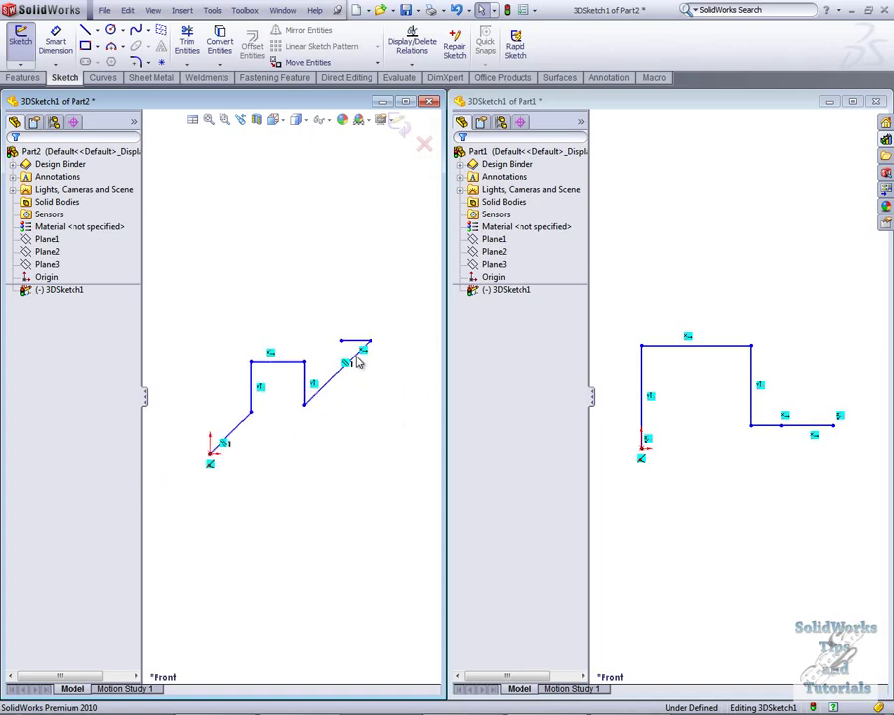
mouse_move(369, 405)
middle_mouse_down()
mouse_move(243, 396)
mouse_move(232, 402)
middle_mouse_up()
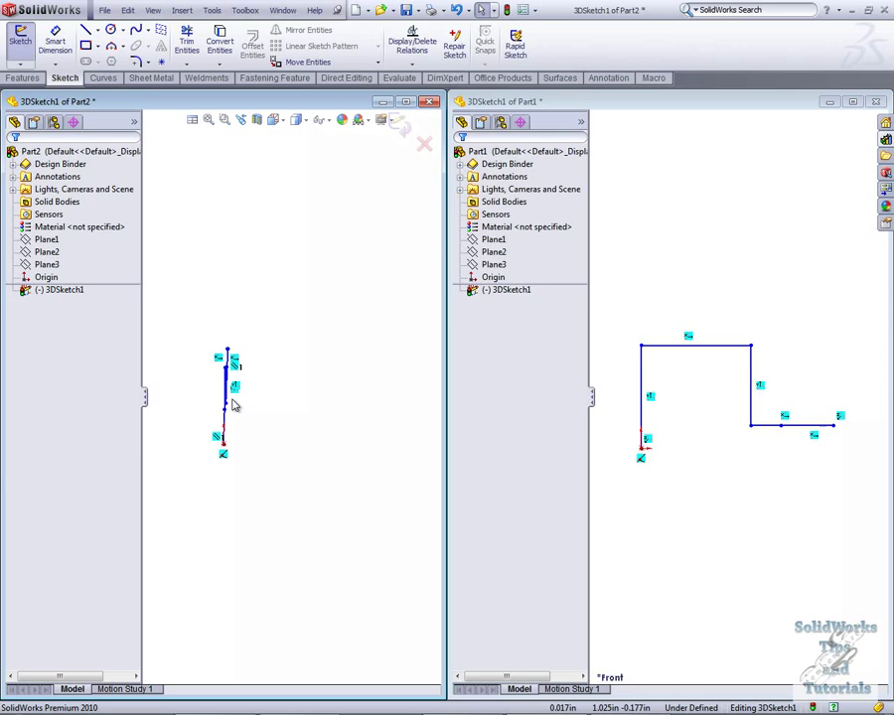
Step: Close Part2 without saving, maximize the Part1 window, and set it to Isometric view
left_click(429, 103)
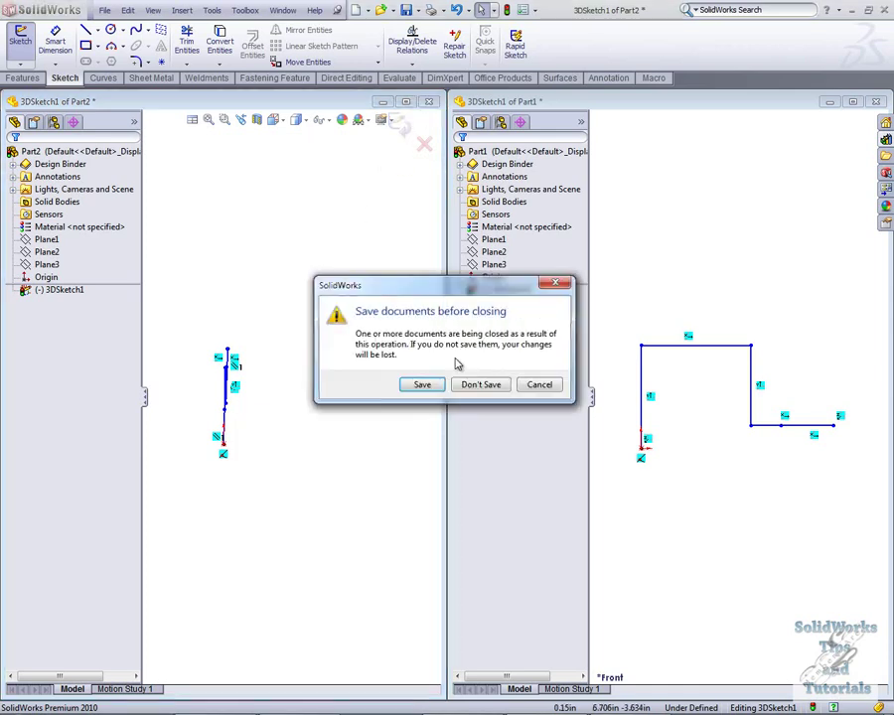
left_click(480, 386)
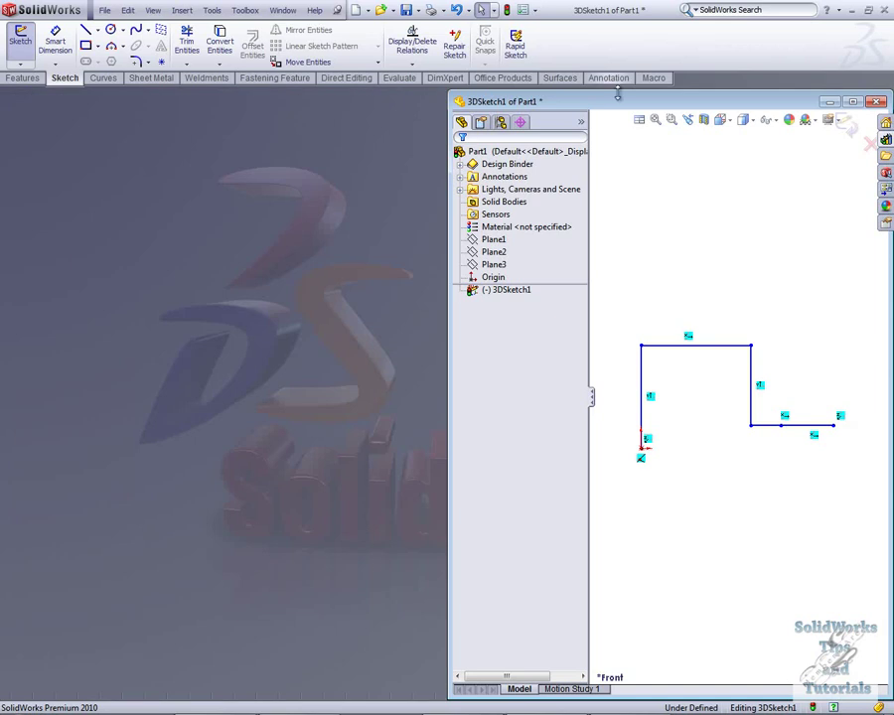
double_click(618, 106)
key("space")
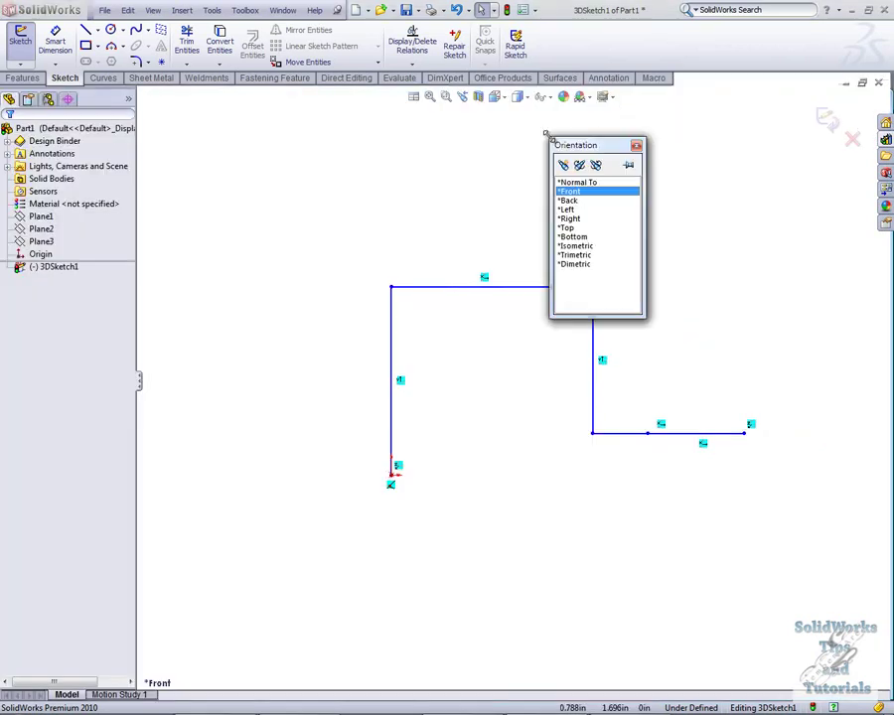
left_click(575, 245)
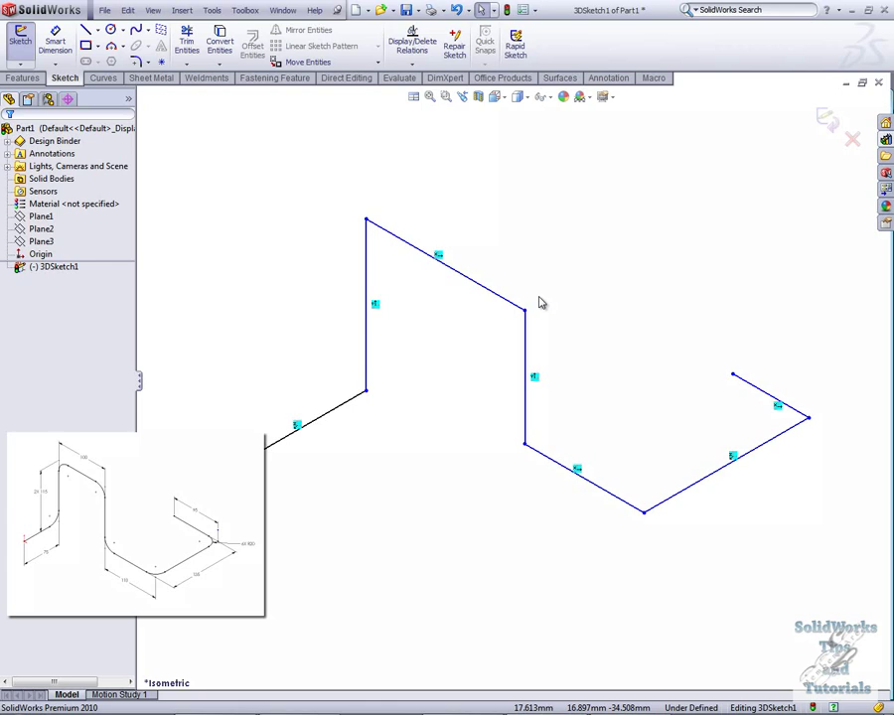
Step: Delete the lower-right line's Along Z relation, pull its corner outward, then reapply Along Z
left_click(731, 455)
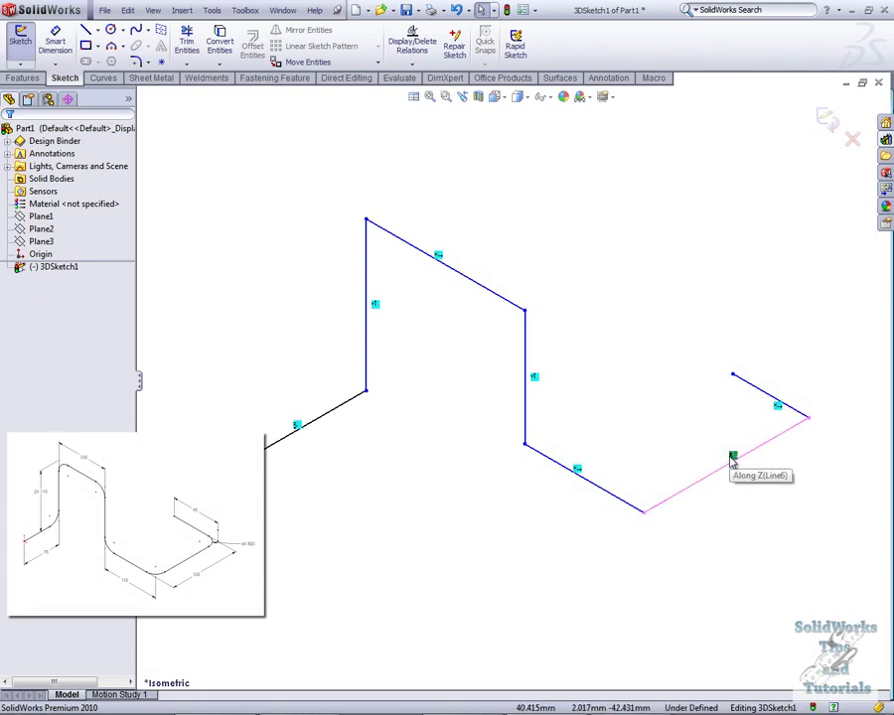
key("Delete")
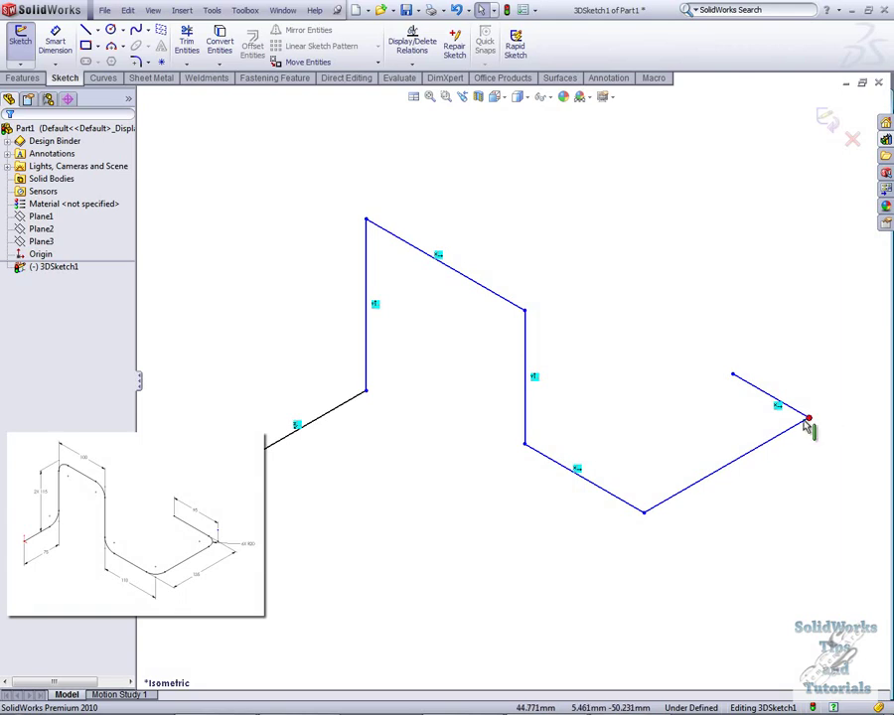
left_click_drag(810, 418, 827, 444)
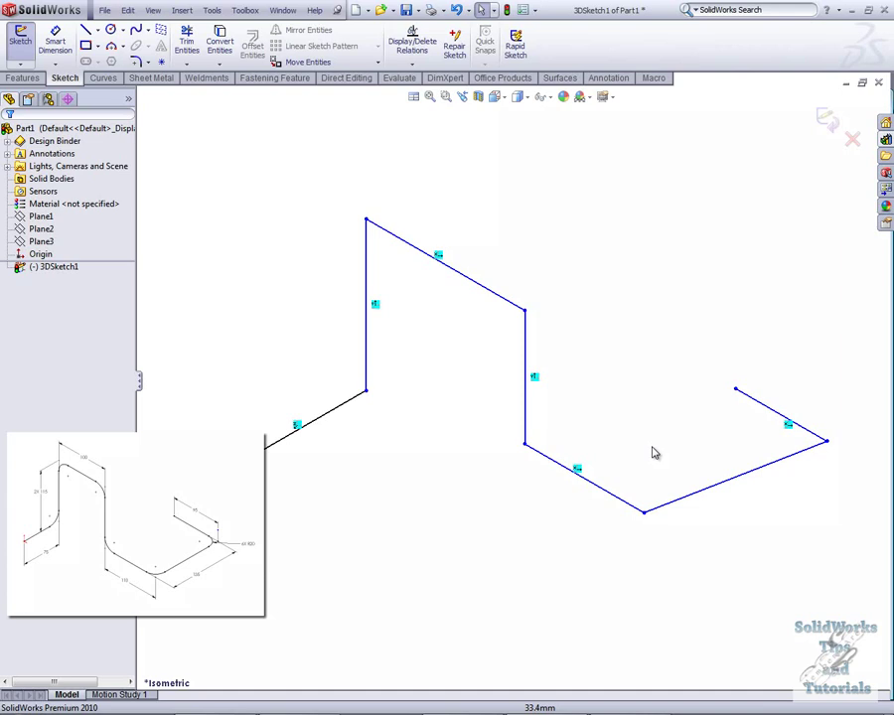
left_click(704, 499)
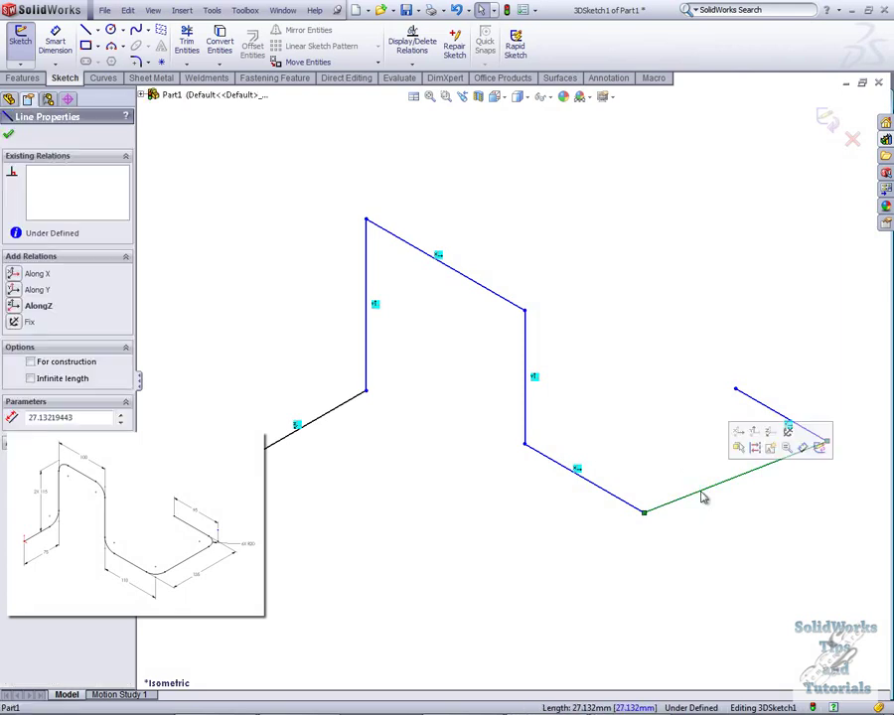
left_click(41, 308)
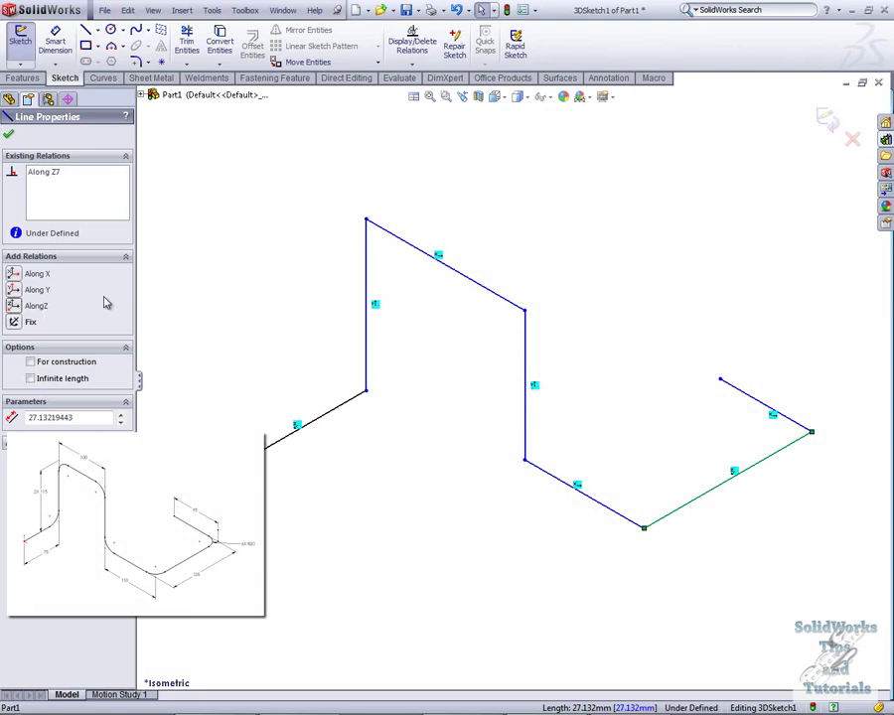
Step: Add an Equal relation between the left and right vertical lines
left_click(276, 328)
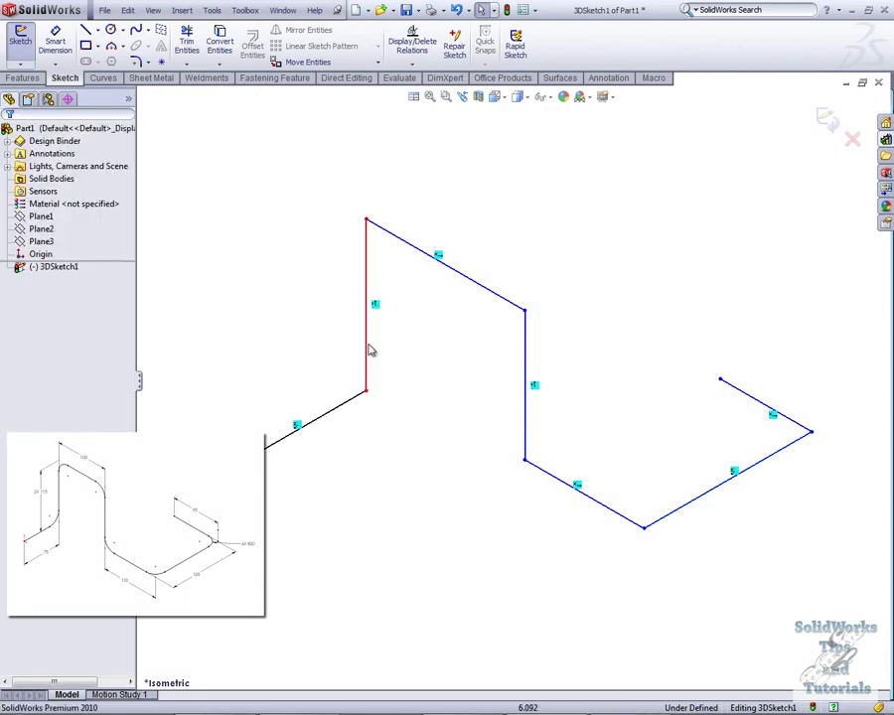
left_click(369, 352)
left_click(532, 406, "ctrl")
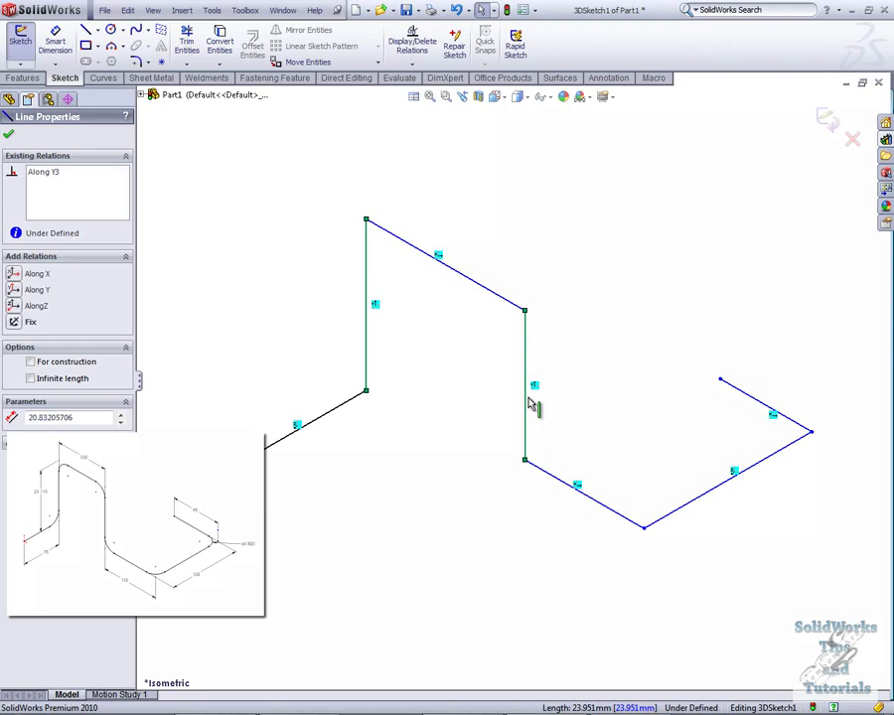
left_click(38, 450)
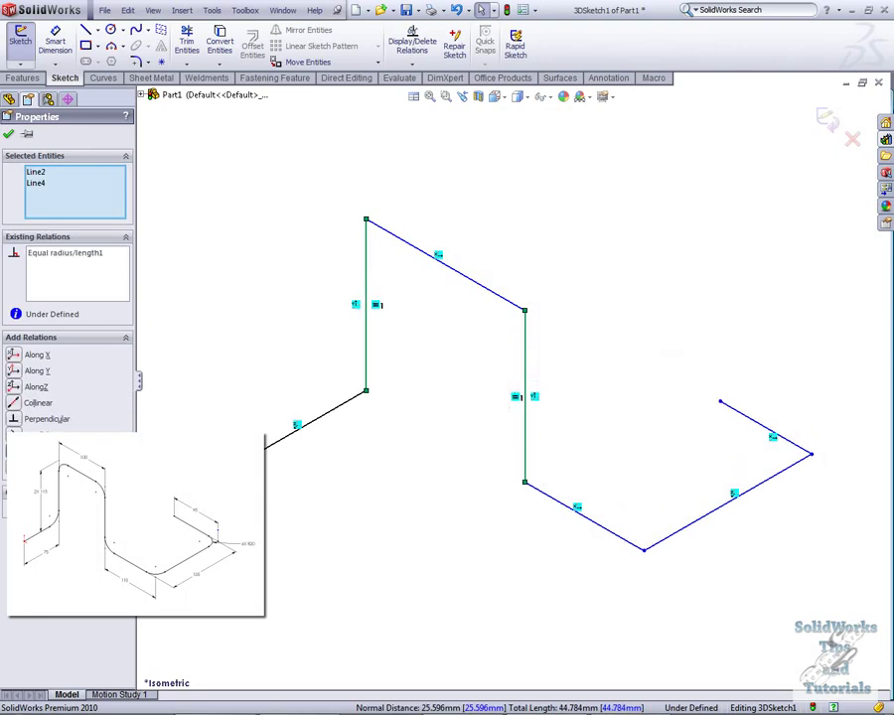
left_click(254, 358)
Step: Drag the top corner point to reshape the pipe path
mouse_move(259, 364)
middle_mouse_down()
mouse_move(267, 313)
mouse_move(311, 268)
mouse_move(337, 279)
mouse_move(341, 291)
mouse_move(242, 323)
mouse_move(253, 347)
middle_mouse_up()
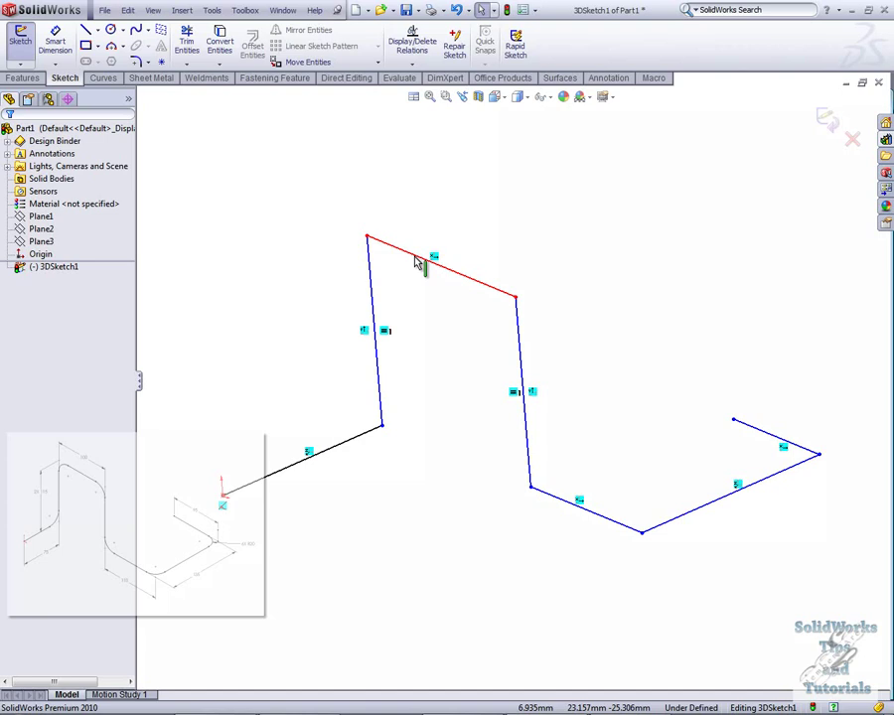
mouse_move(419, 258)
left_mouse_down()
mouse_move(422, 361)
mouse_move(417, 258)
left_mouse_up()
mouse_move(368, 235)
left_mouse_down()
mouse_move(385, 273)
mouse_move(430, 286)
mouse_move(299, 251)
mouse_move(350, 281)
left_mouse_up()
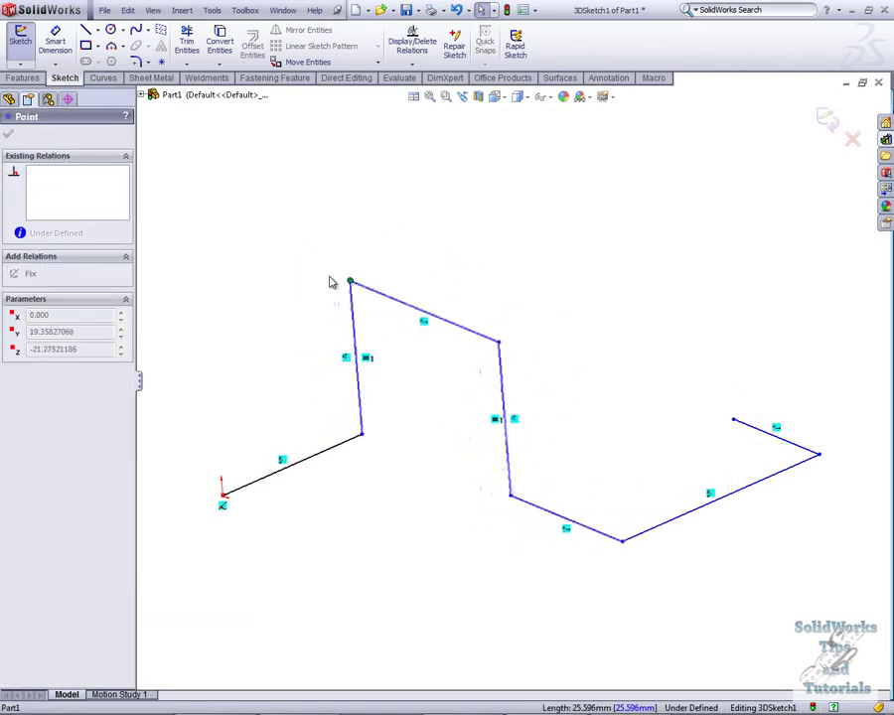
left_click(264, 275)
right_click(249, 237)
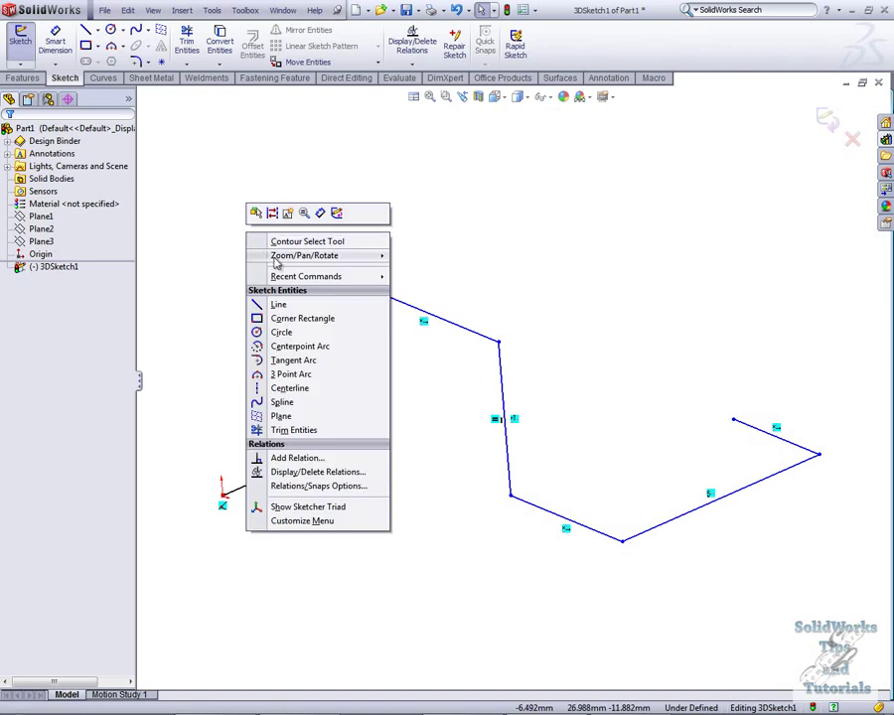
left_click(319, 213)
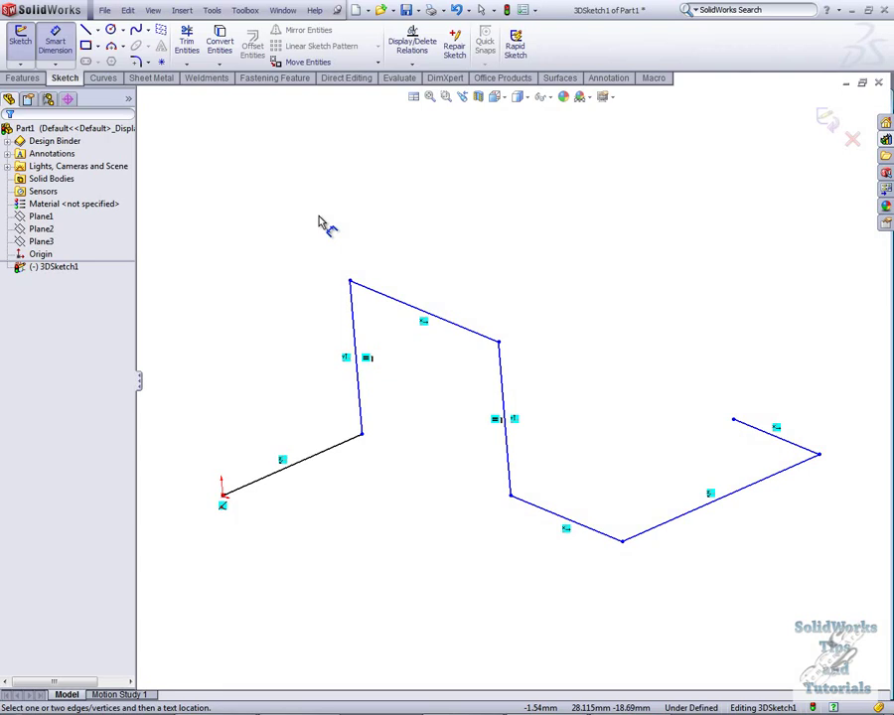
left_click(368, 441)
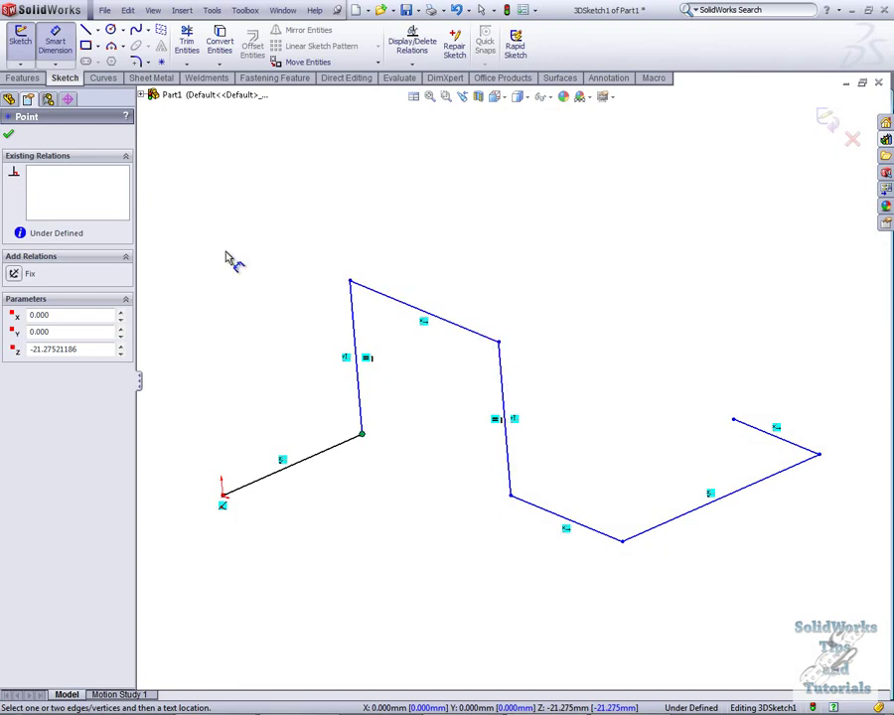
left_click(499, 342)
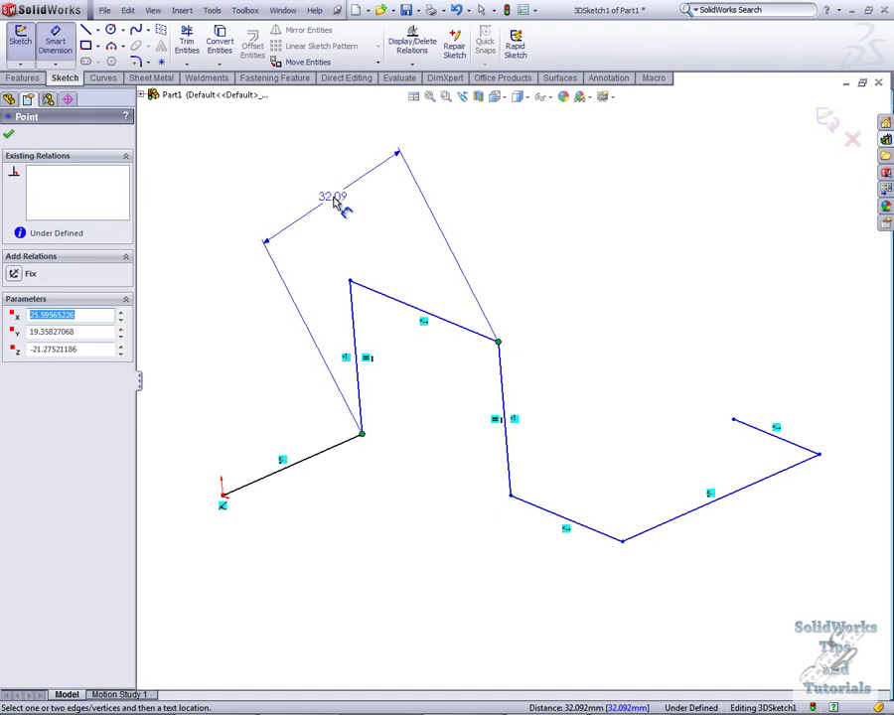
key("Escape")
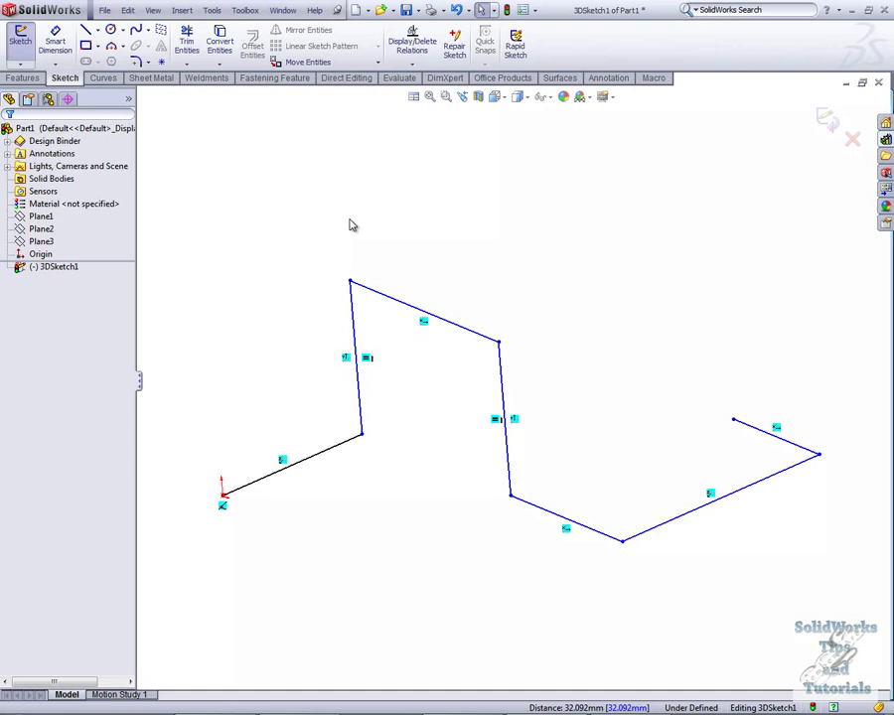
Step: Dimension the spacing between the two vertical legs as 100 mm
right_click(349, 225)
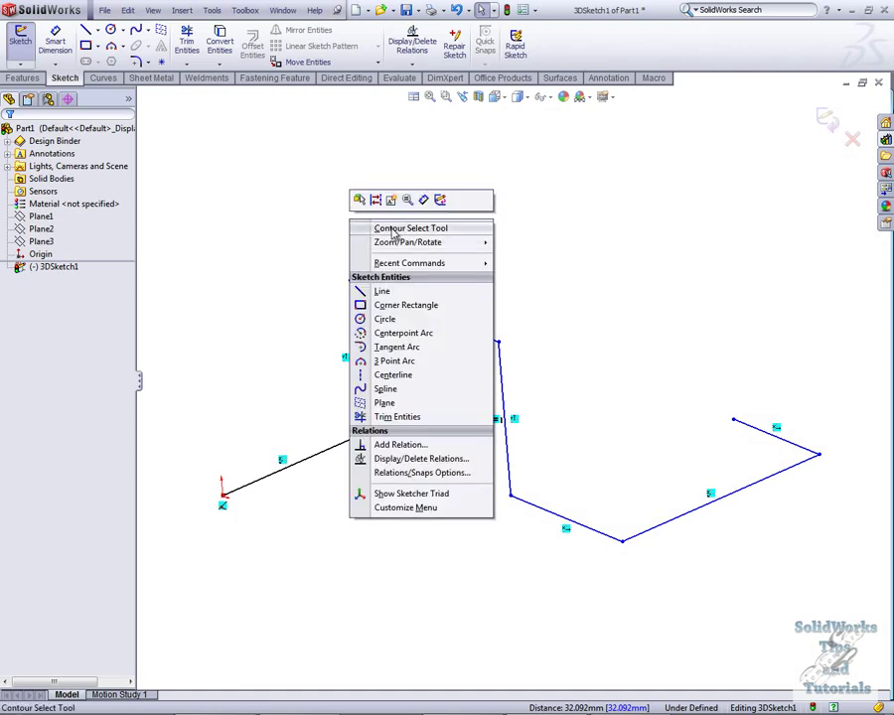
left_click(459, 199)
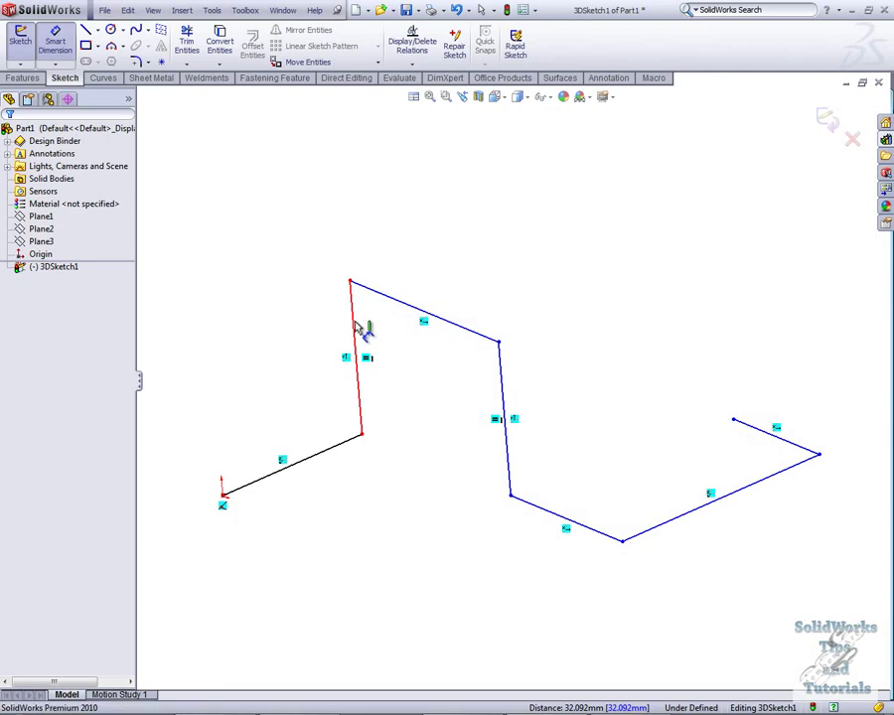
left_click(356, 326)
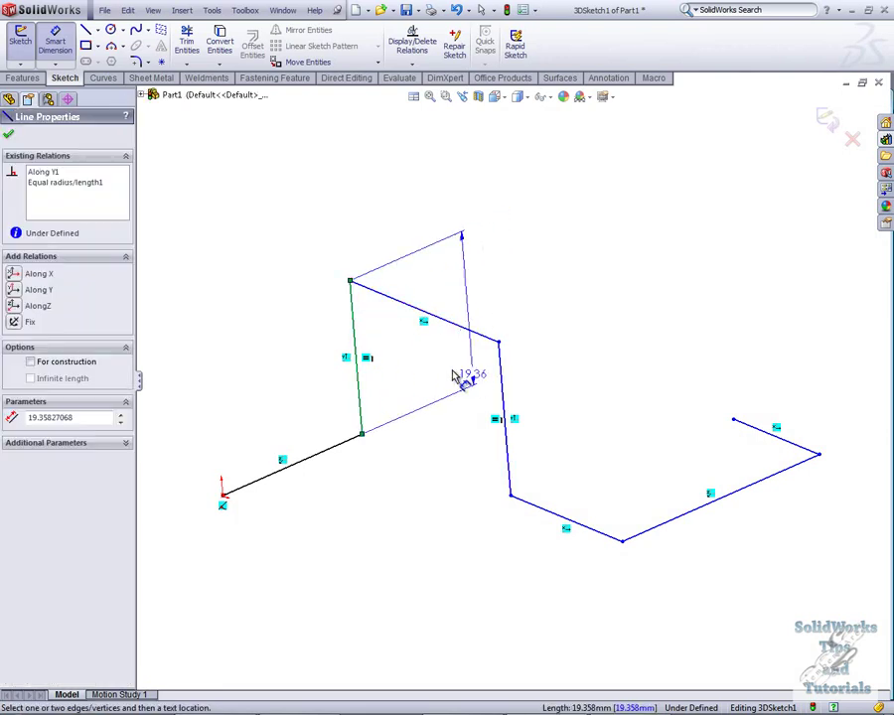
left_click(503, 372)
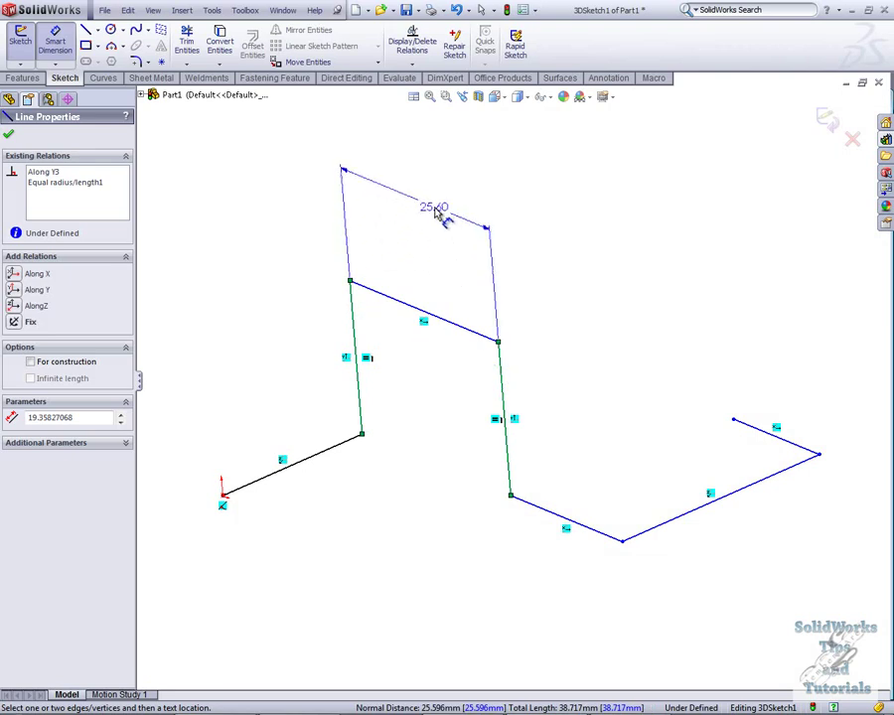
left_click(435, 212)
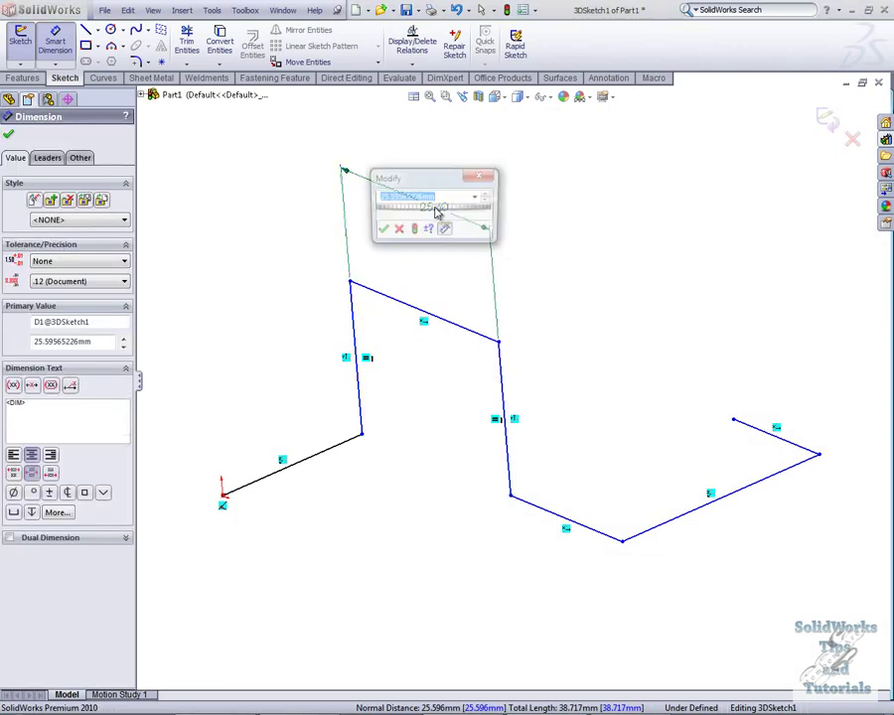
type("50")
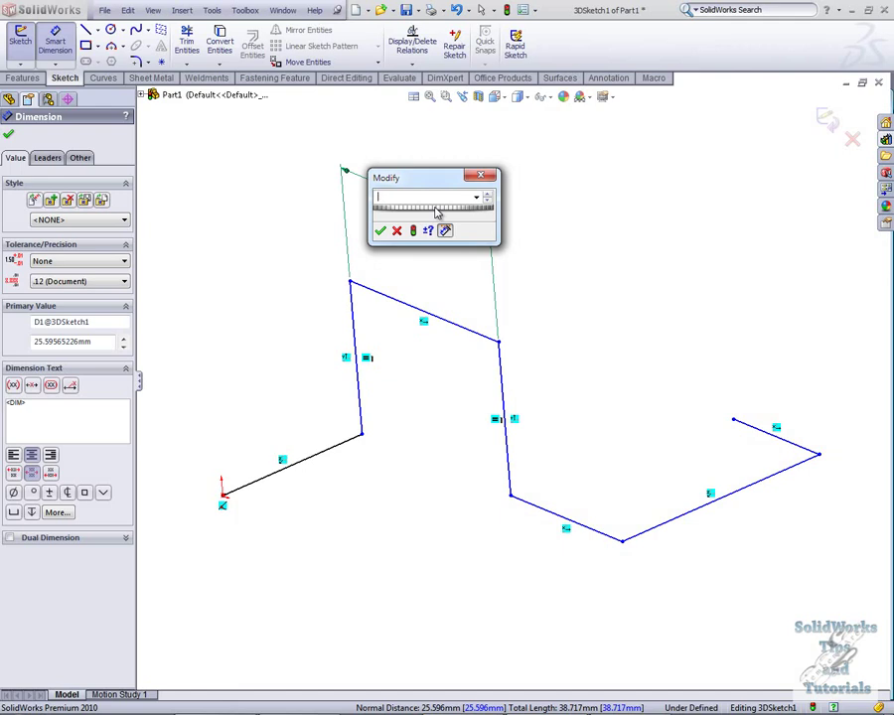
type("0")
key("Return")
scroll(515, 354, "up", 5)
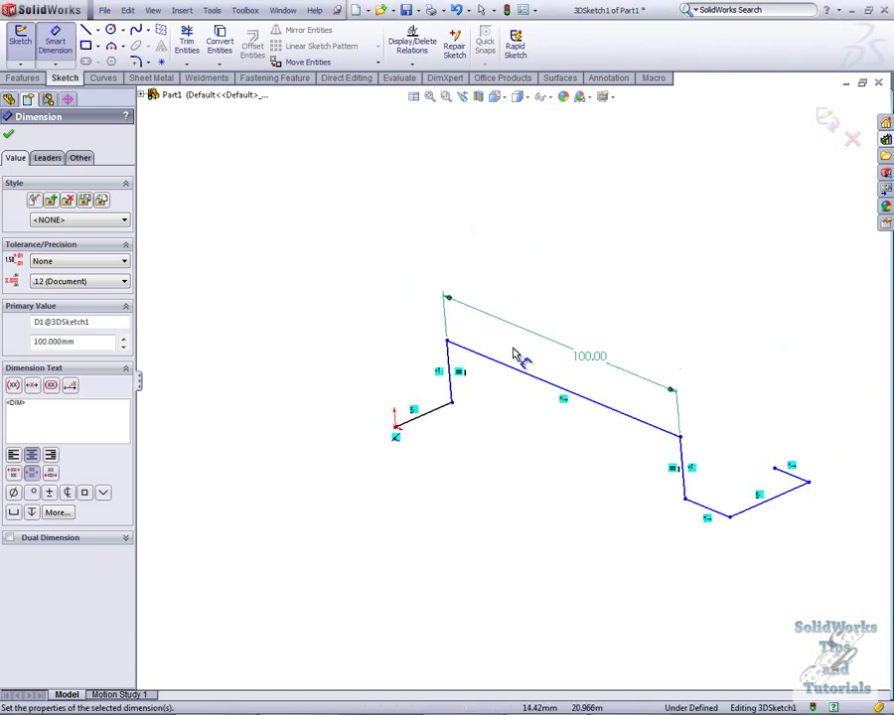
scroll(589, 421, "down", 2)
scroll(586, 421, "up", 3)
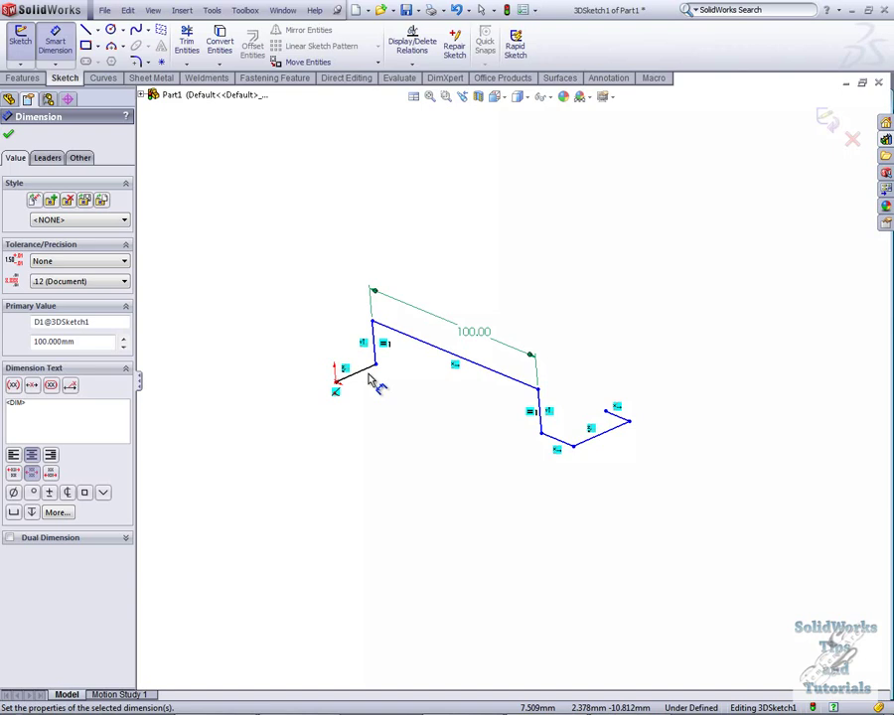
scroll(375, 377, "down", 2)
scroll(397, 368, "down", 1)
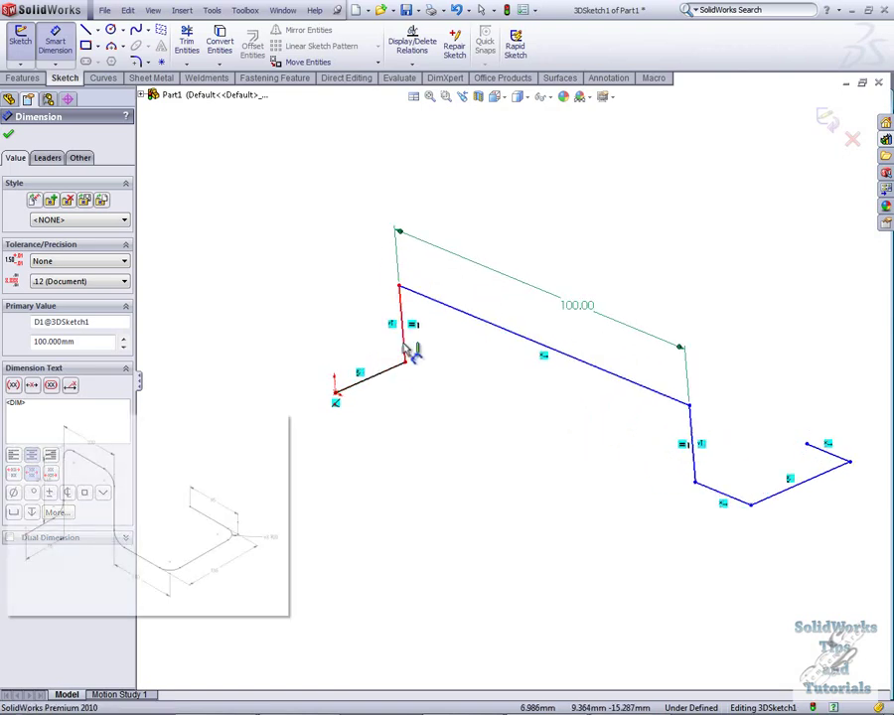
Step: Dimension the left leg's height as 115 mm and move the 100 dimension above the top
left_click(405, 348)
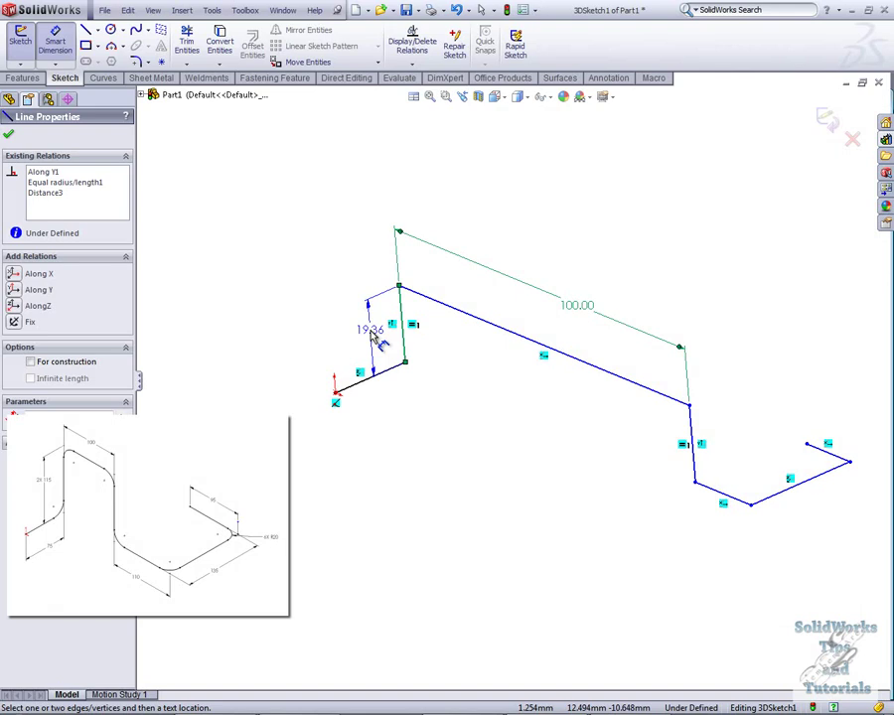
key("Escape")
key("Return")
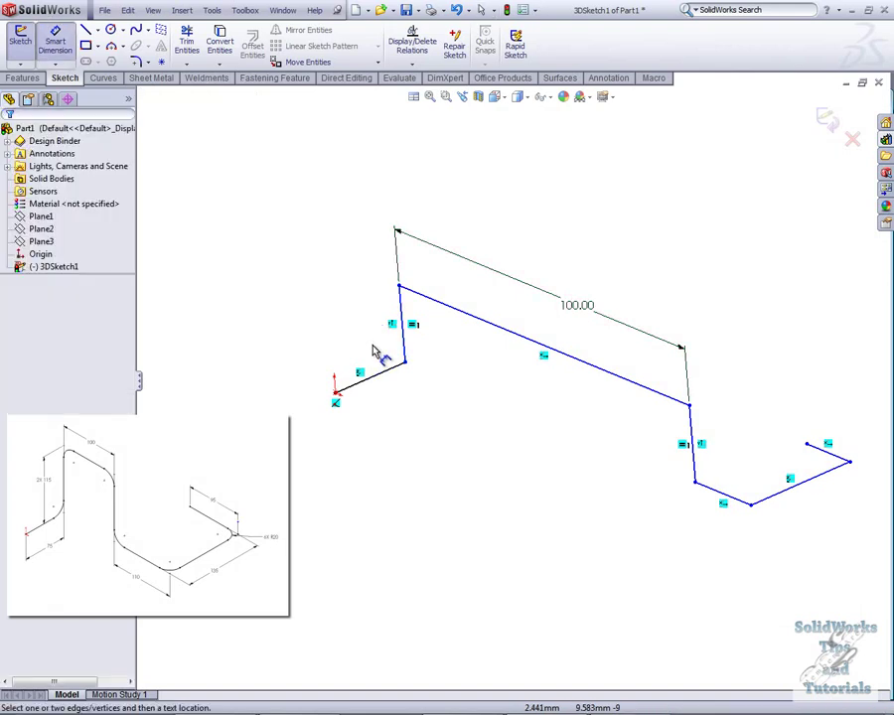
left_click(393, 368)
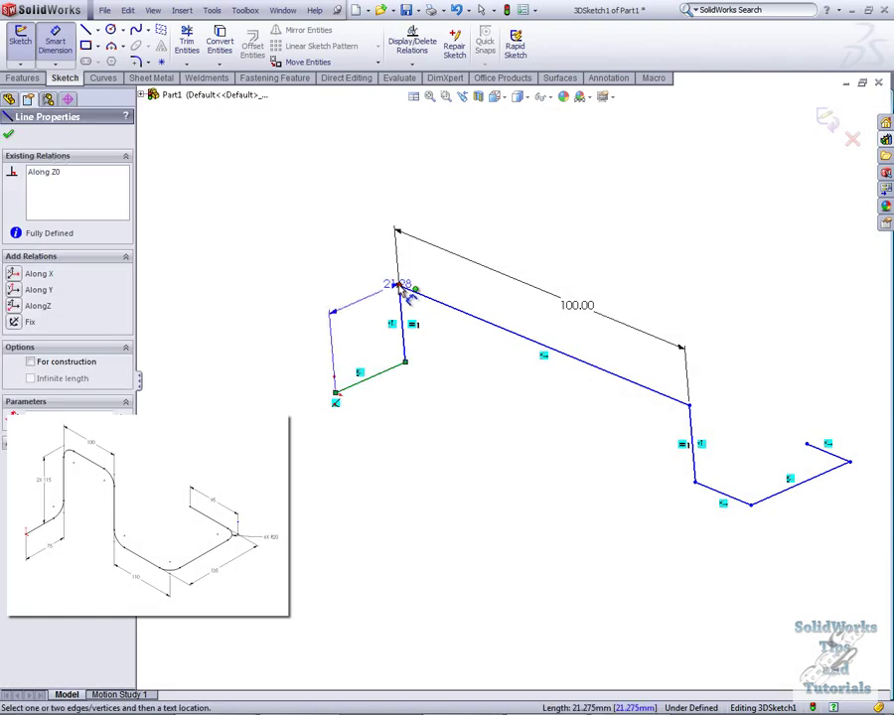
left_click(399, 288)
left_click(354, 325)
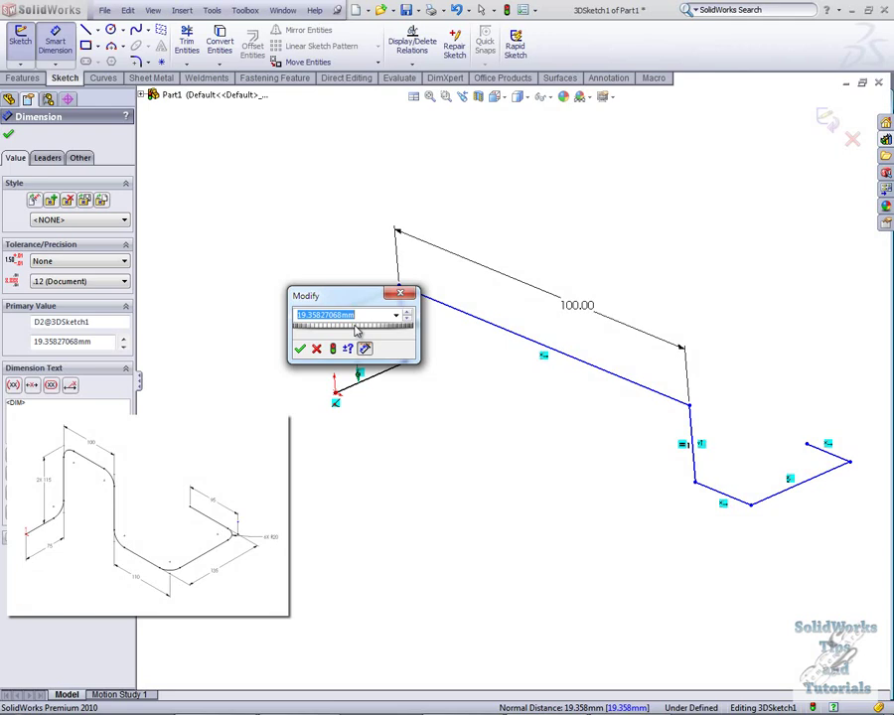
type("115")
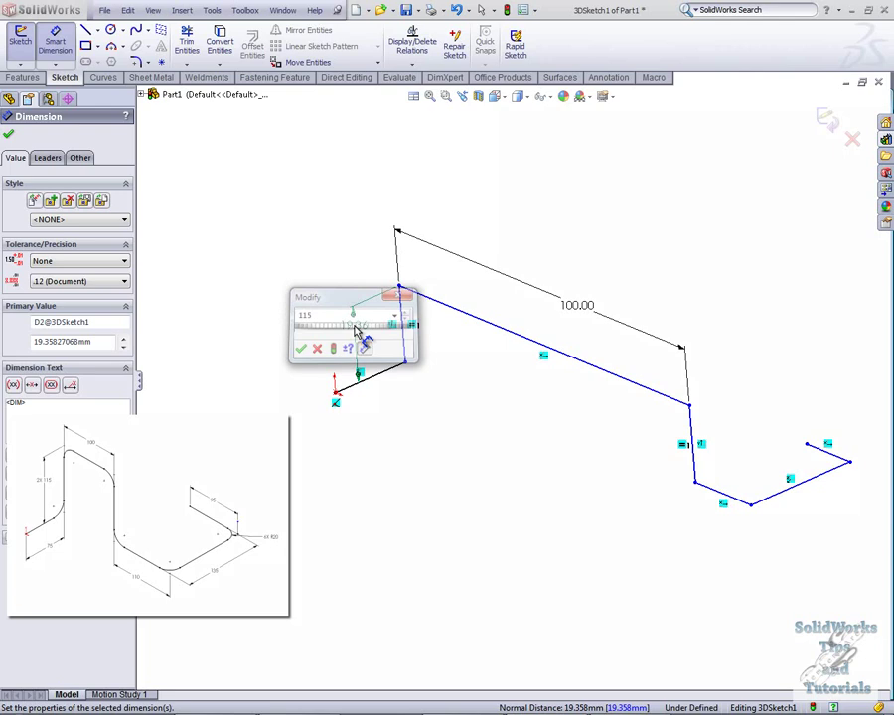
key("Return")
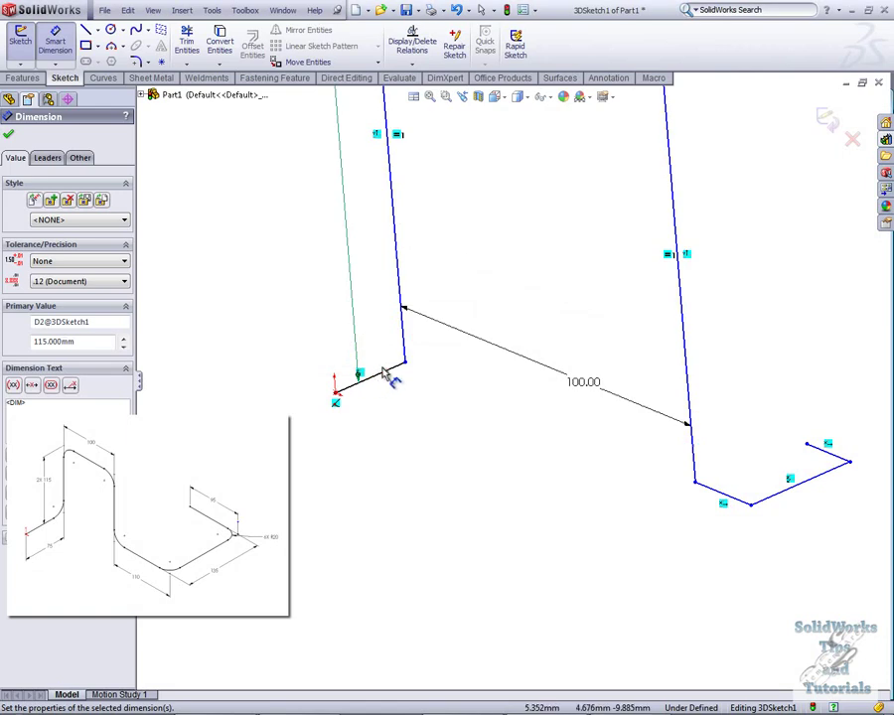
scroll(512, 302, "up", 5)
scroll(525, 302, "down", 2)
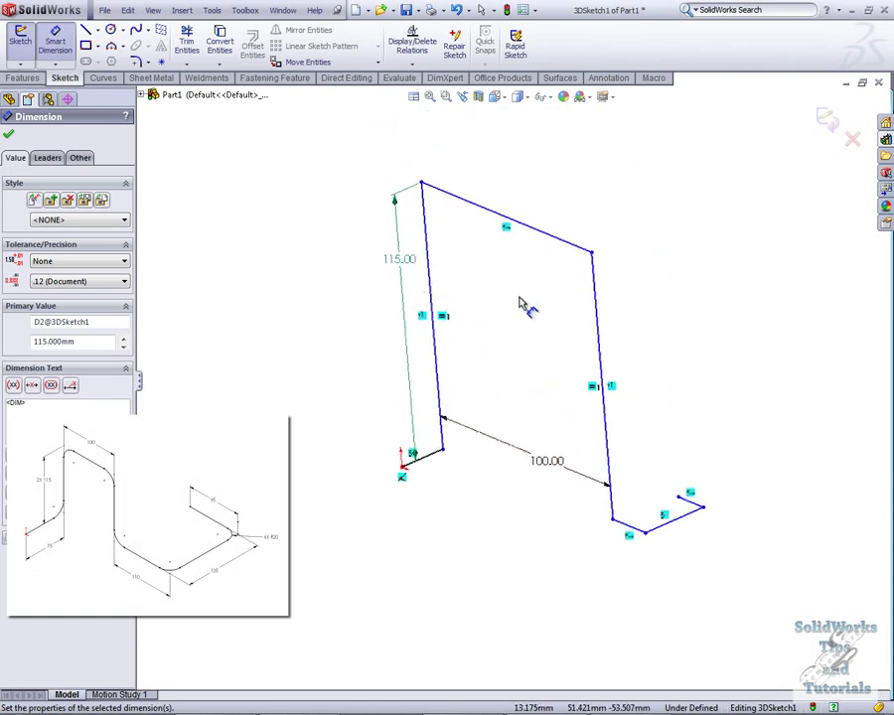
scroll(526, 342, "up", 1)
left_click_drag(535, 441, 519, 239)
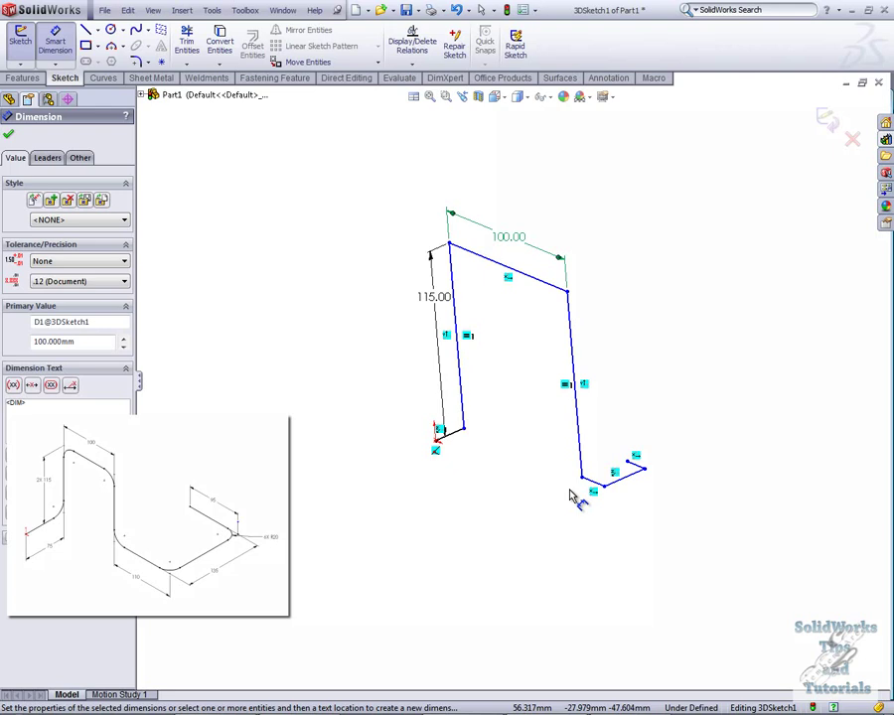
Step: Try dimensioning the short leg and second upright leg, cancelling the unwanted dimensions
left_click(593, 483)
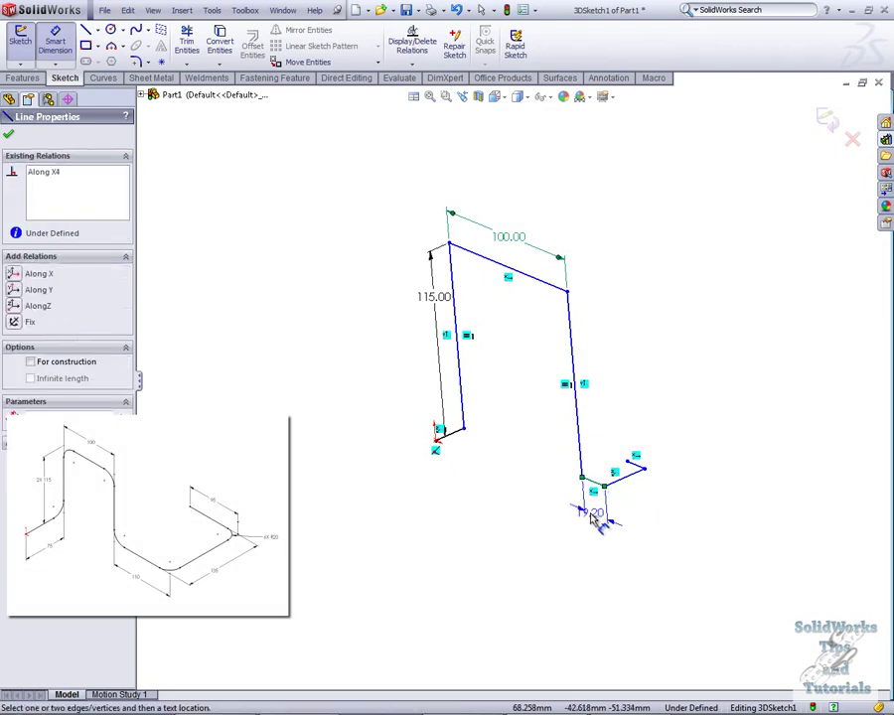
key("Escape")
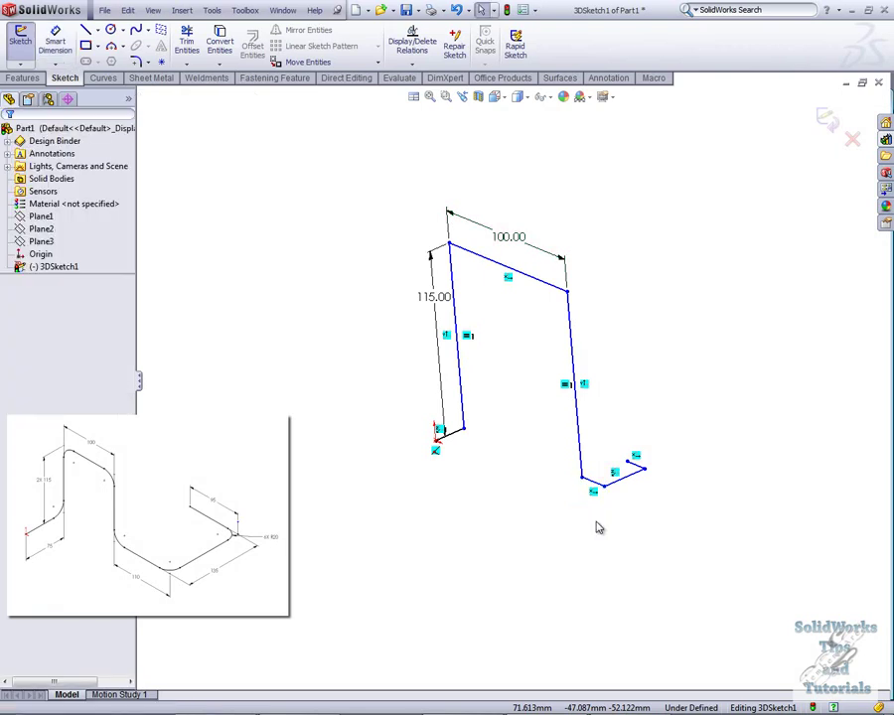
left_click(584, 463)
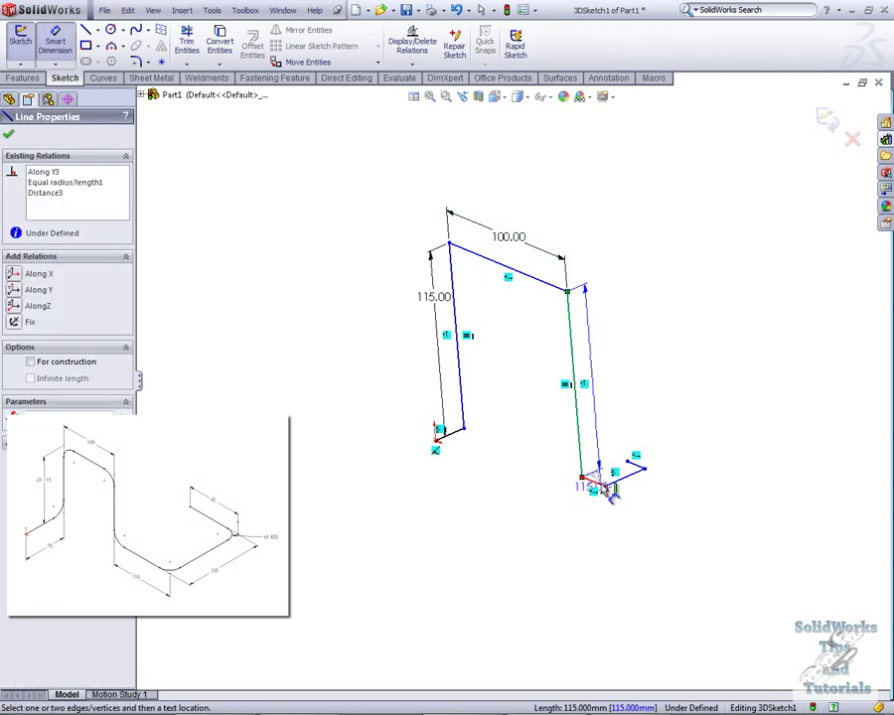
scroll(596, 477, "down", 4)
scroll(585, 457, "up", 4)
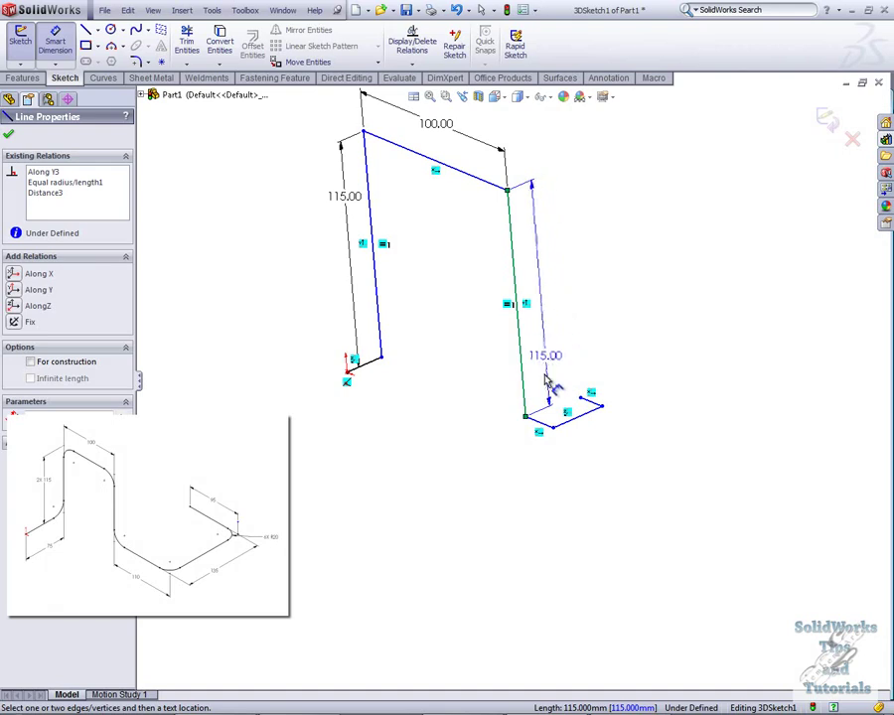
left_click(553, 427)
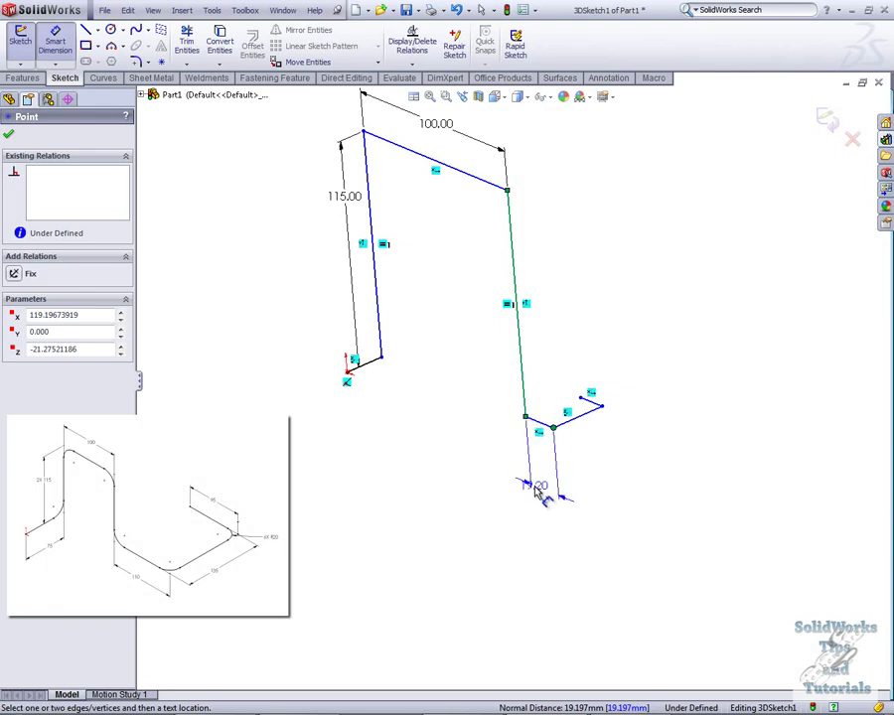
key("Escape")
key("Escape")
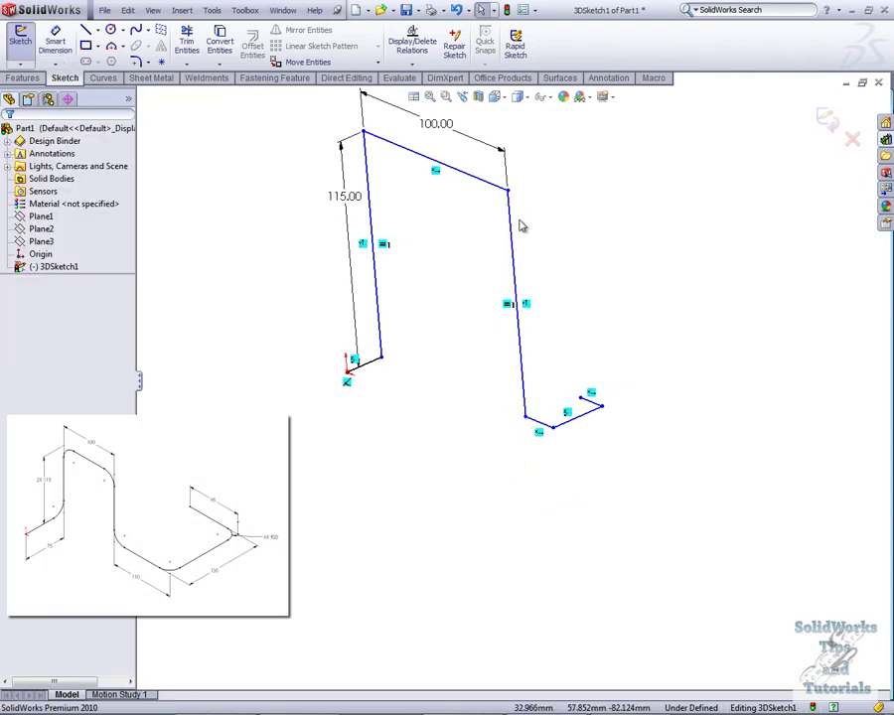
key("Return")
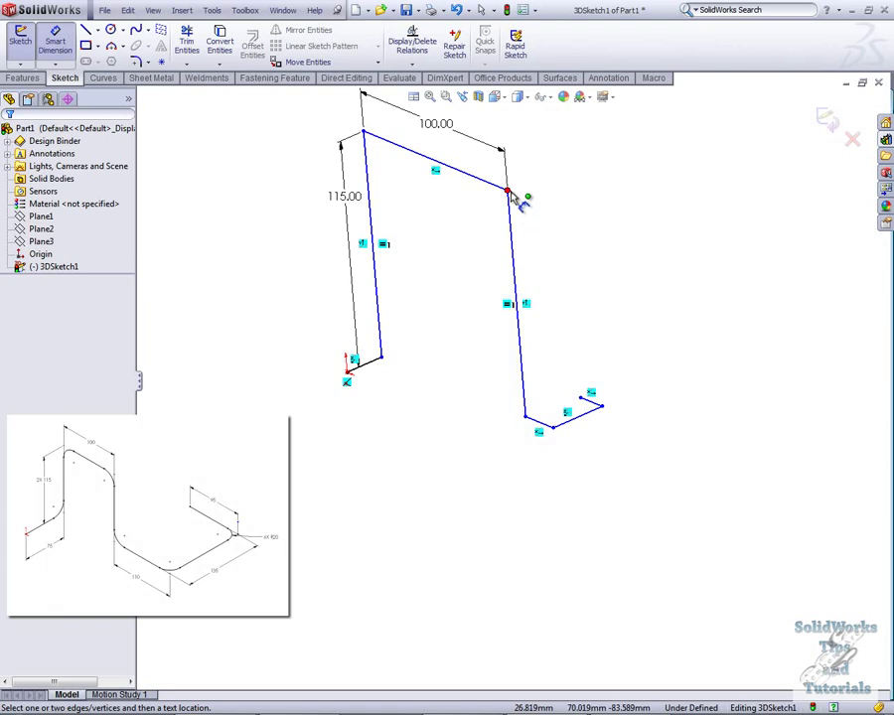
Step: Dimension the second upright leg at 110 mm and the next leg at 135 mm
left_click(525, 383)
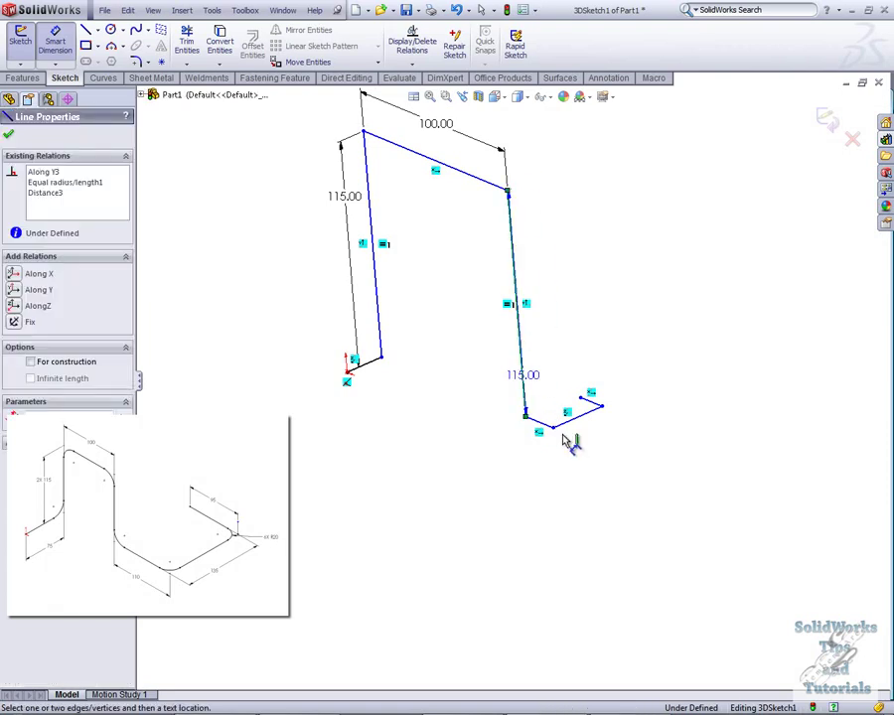
left_click(555, 428)
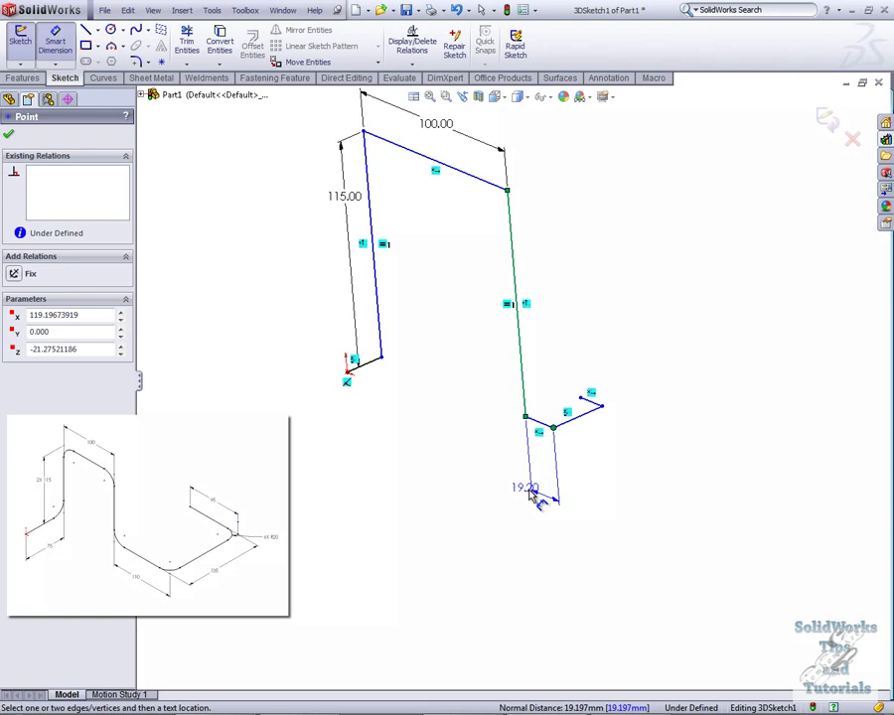
left_click(531, 490)
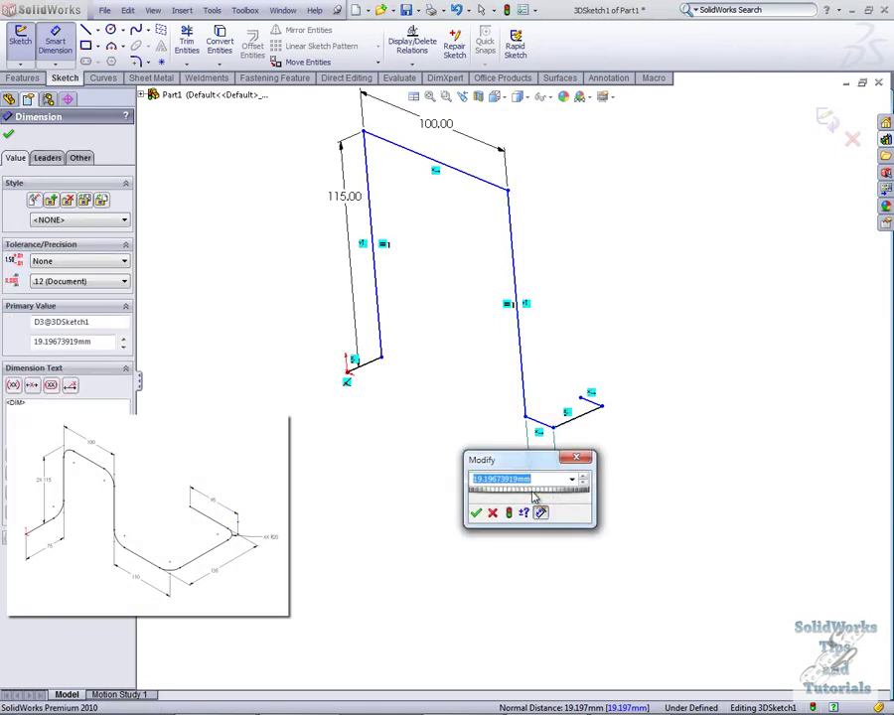
type("110")
key("Return")
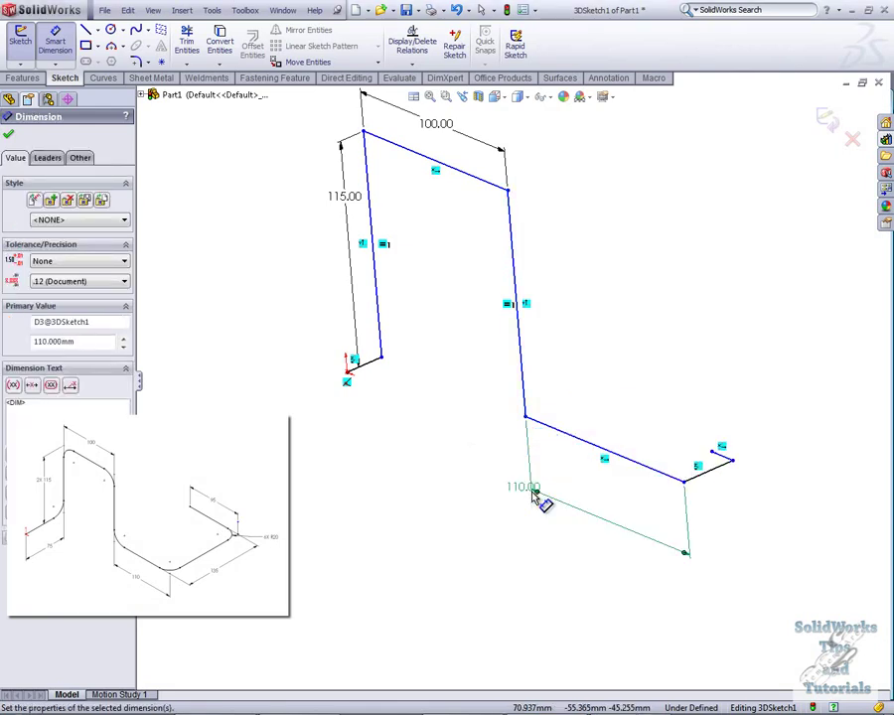
left_click(682, 486)
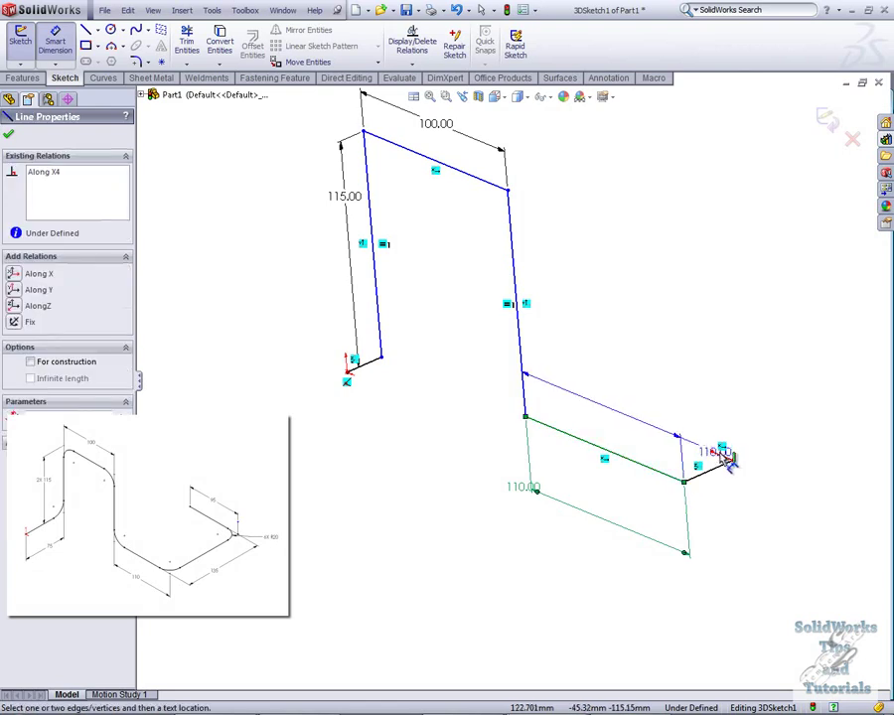
left_click(708, 506)
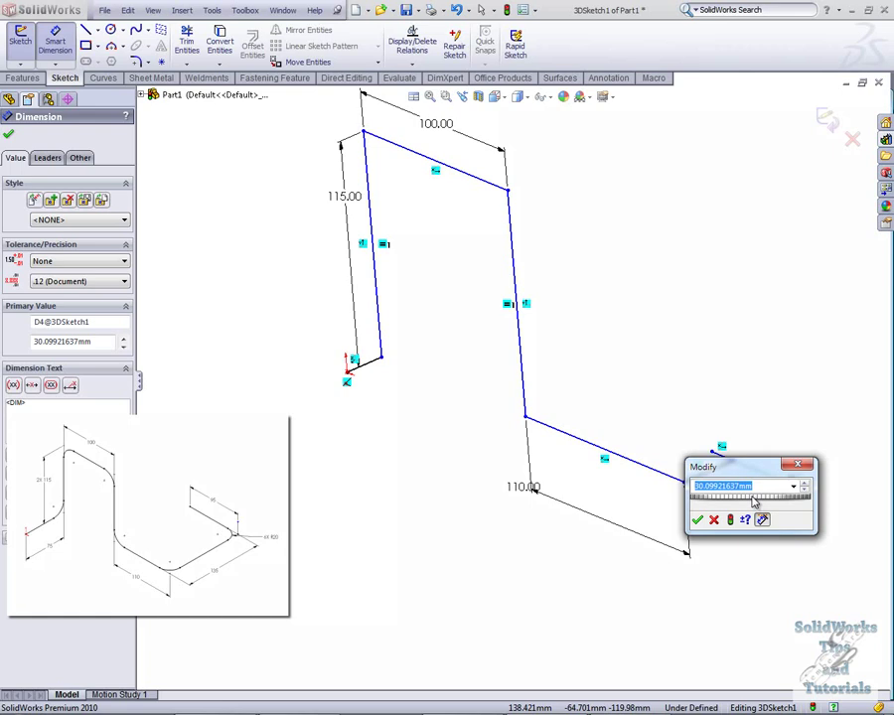
type("135")
key("Return")
Step: Dimension the final leg at 95 mm and reposition the 95.00 and 115.00 labels
scroll(741, 500, "up", 2)
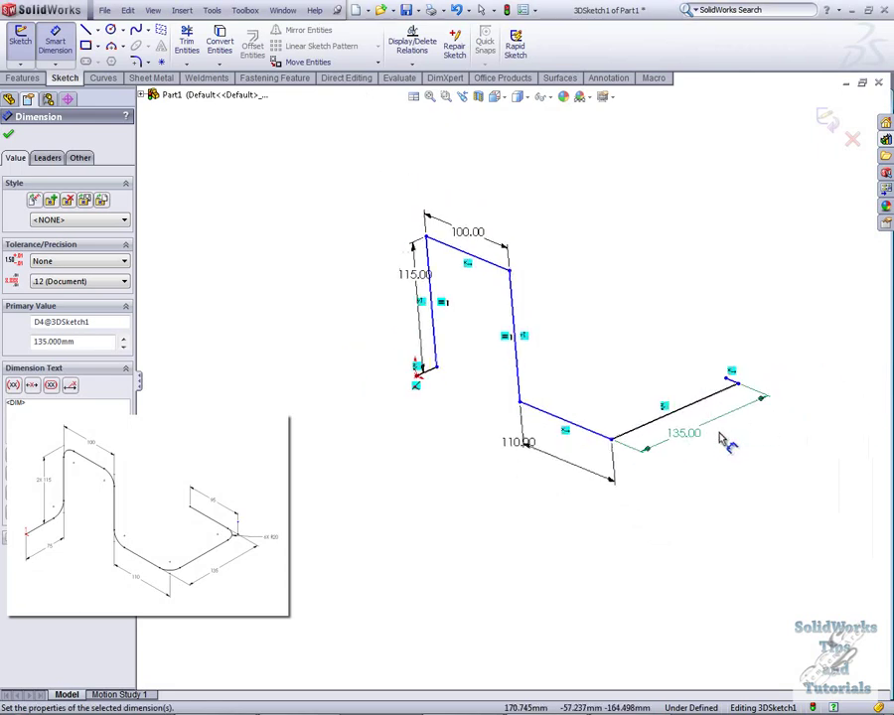
scroll(728, 443, "down", 1)
left_click(718, 355)
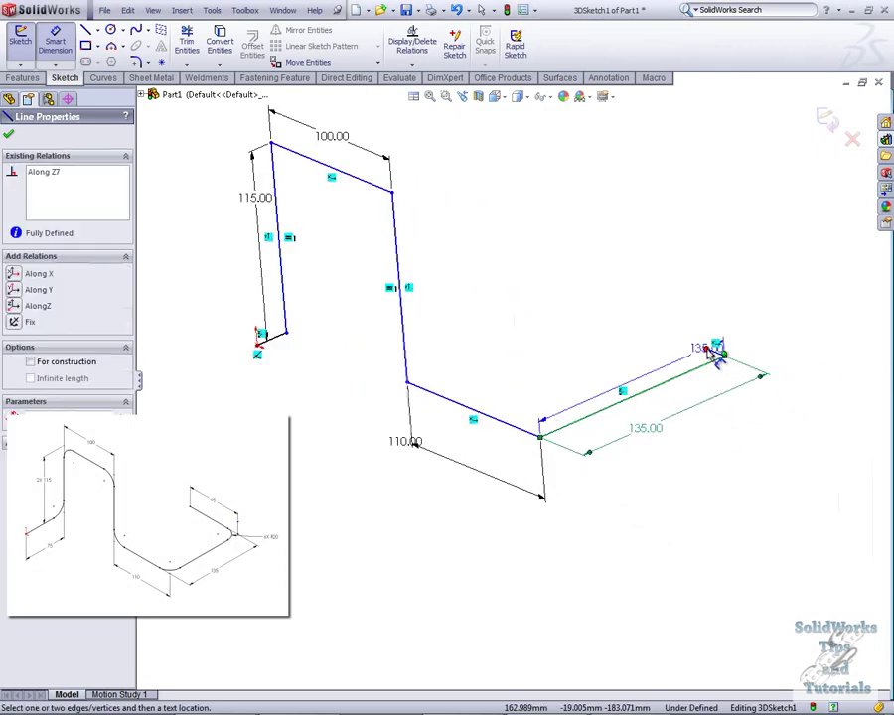
left_click(708, 349)
left_click(695, 298)
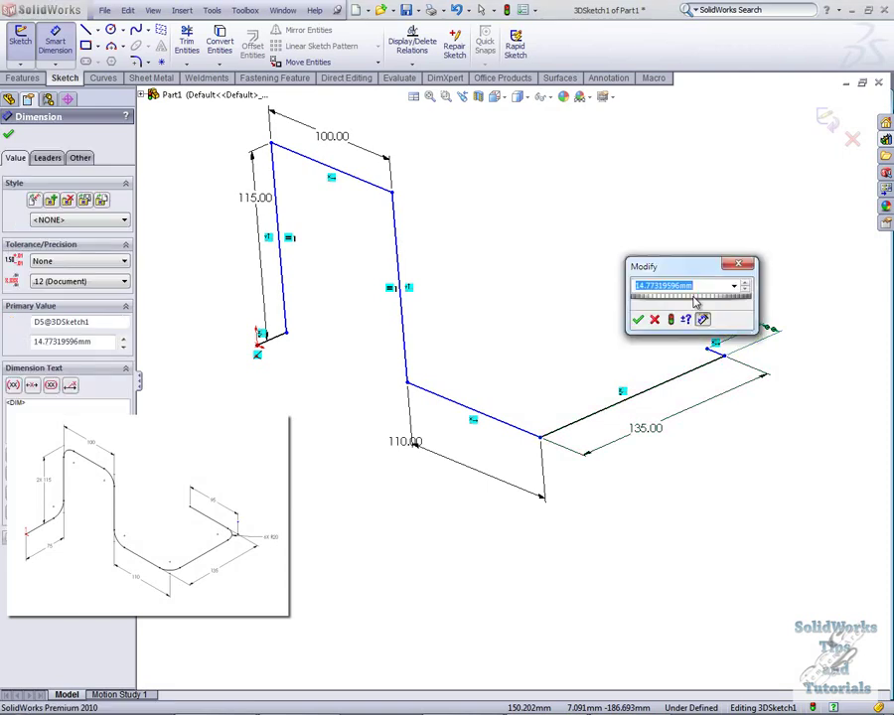
type("95")
key("Return")
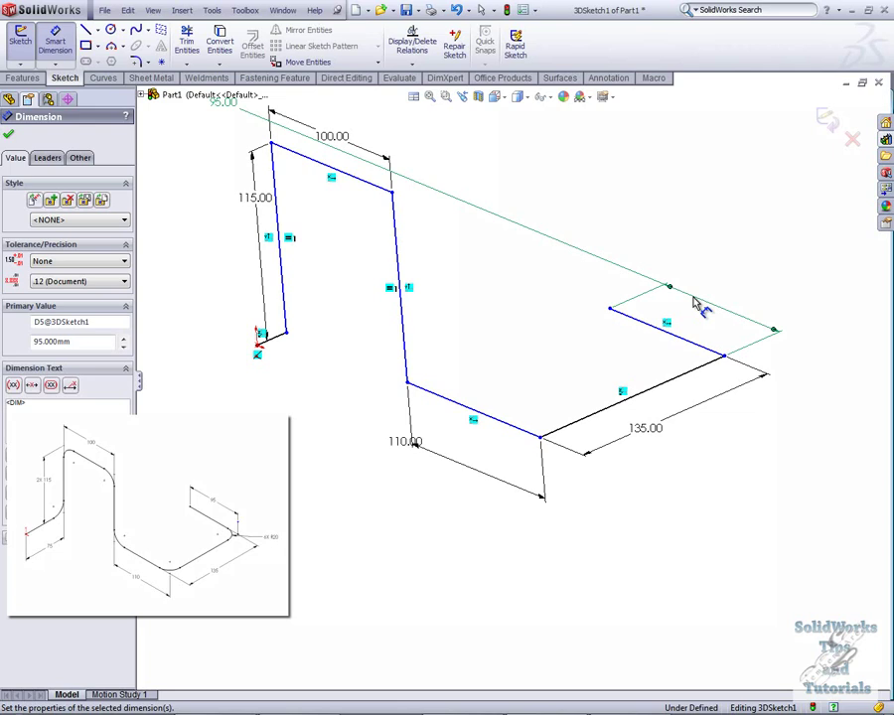
scroll(546, 279, "up", 2)
left_click_drag(316, 199, 648, 338)
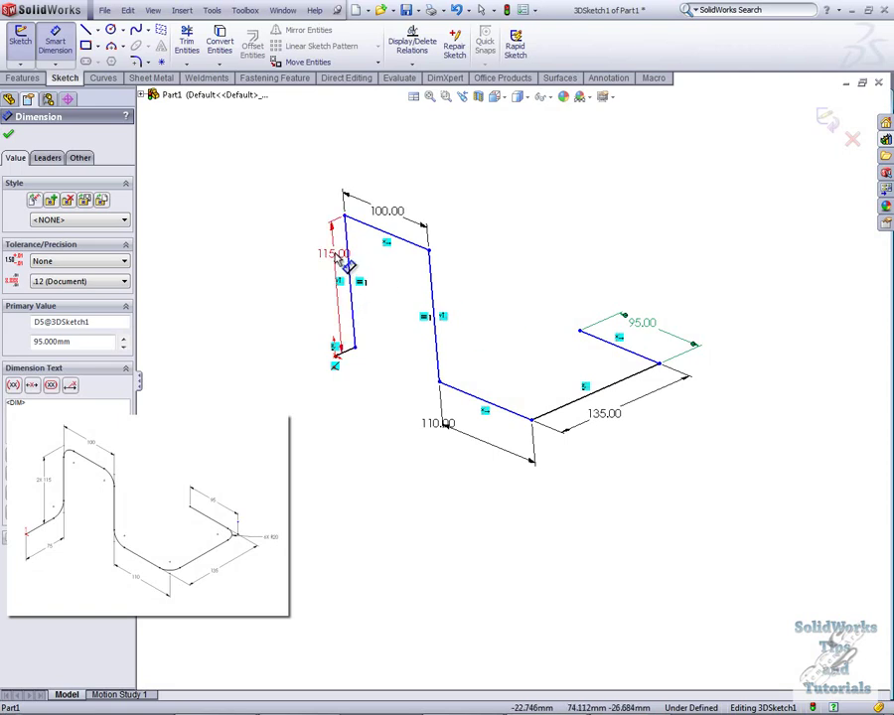
left_click_drag(344, 260, 282, 288)
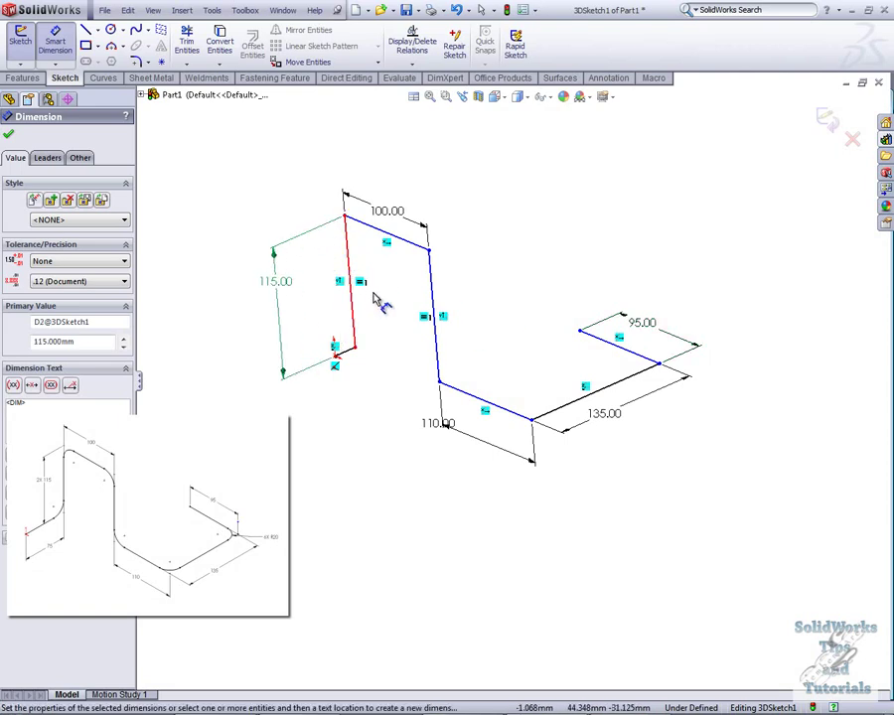
Step: Dimension the short leg at the origin at 75 mm
left_click(350, 350)
left_click(336, 356)
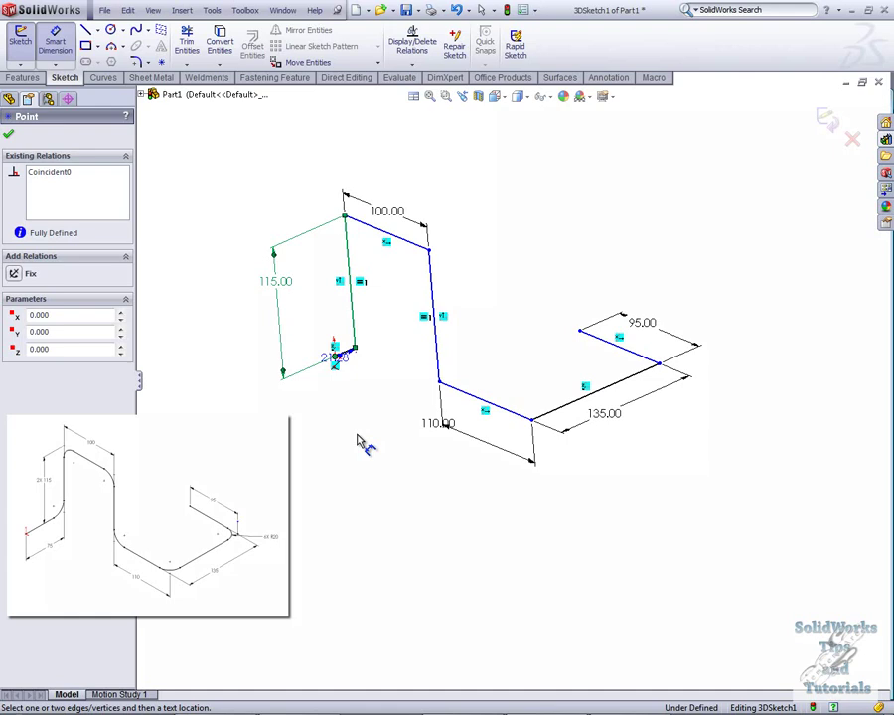
left_click(378, 448)
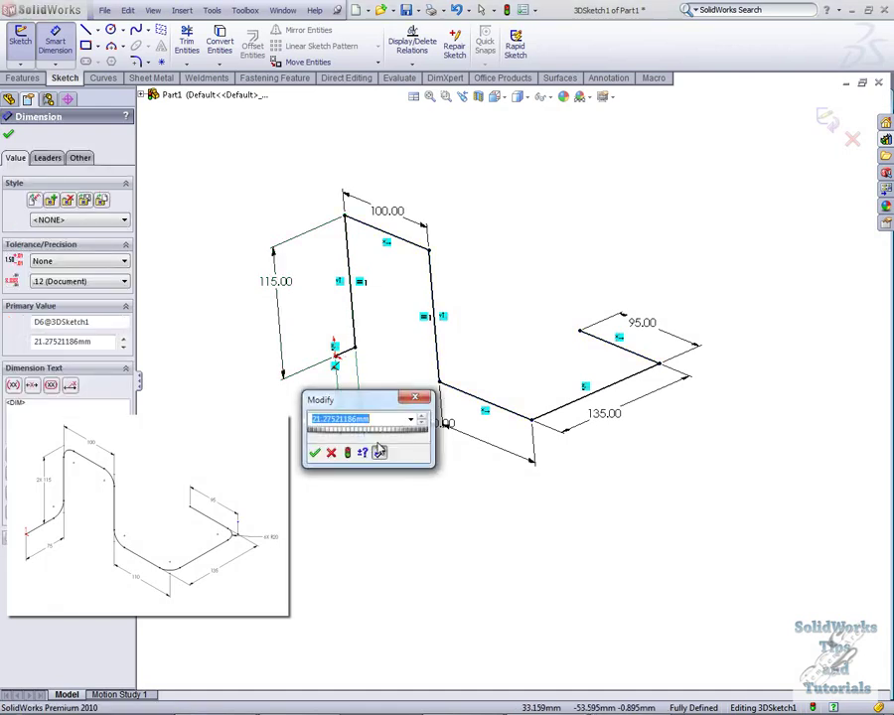
type("75")
key("Return")
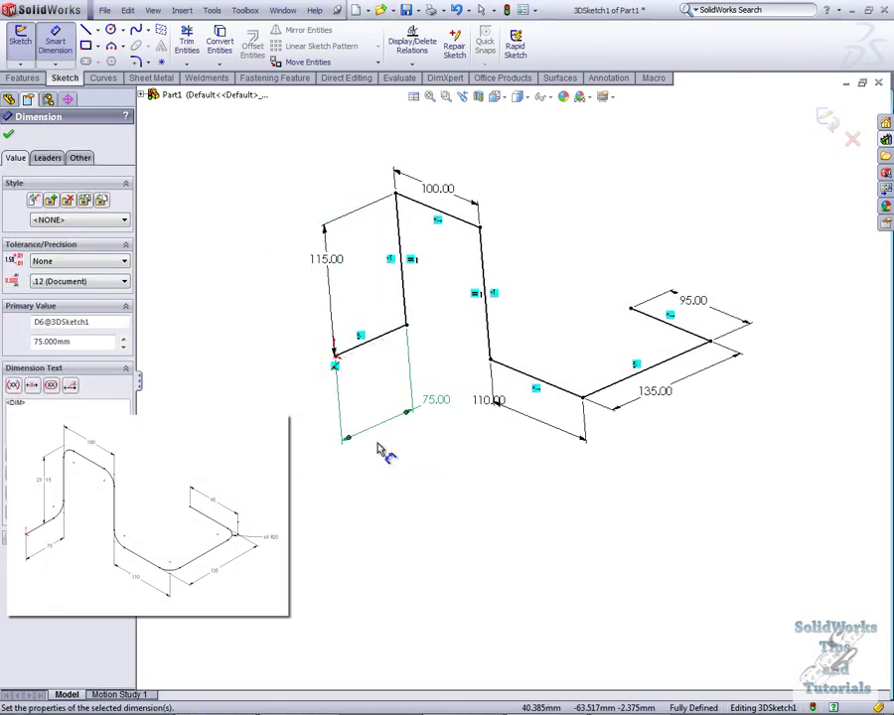
scroll(538, 340, "down", 2)
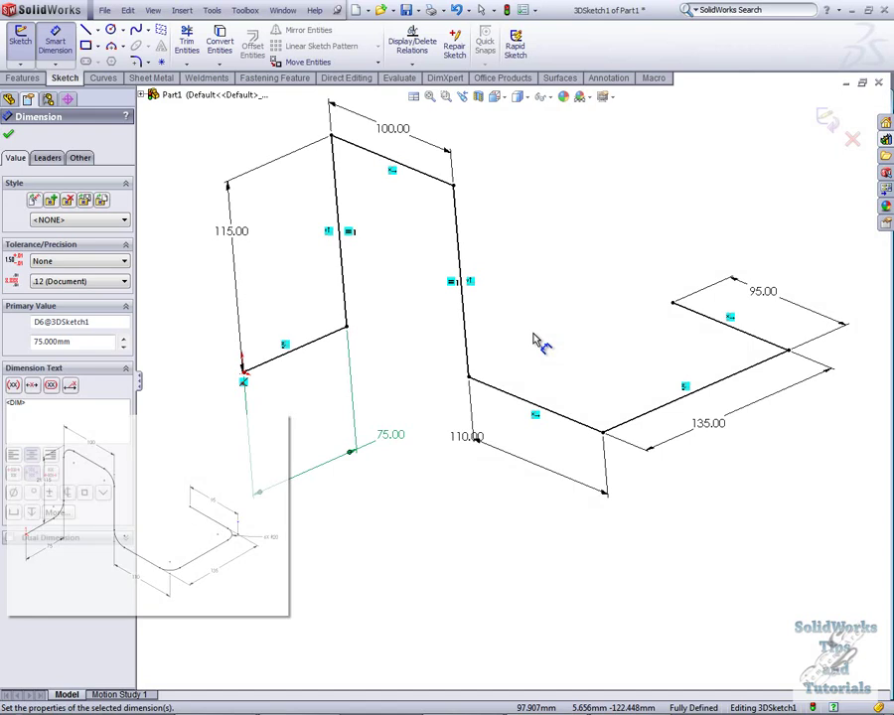
scroll(537, 341, "up", 1)
Step: Centre the 110.00 and 75.00 labels on their legs, then select the 95.00 dimension
key("Escape")
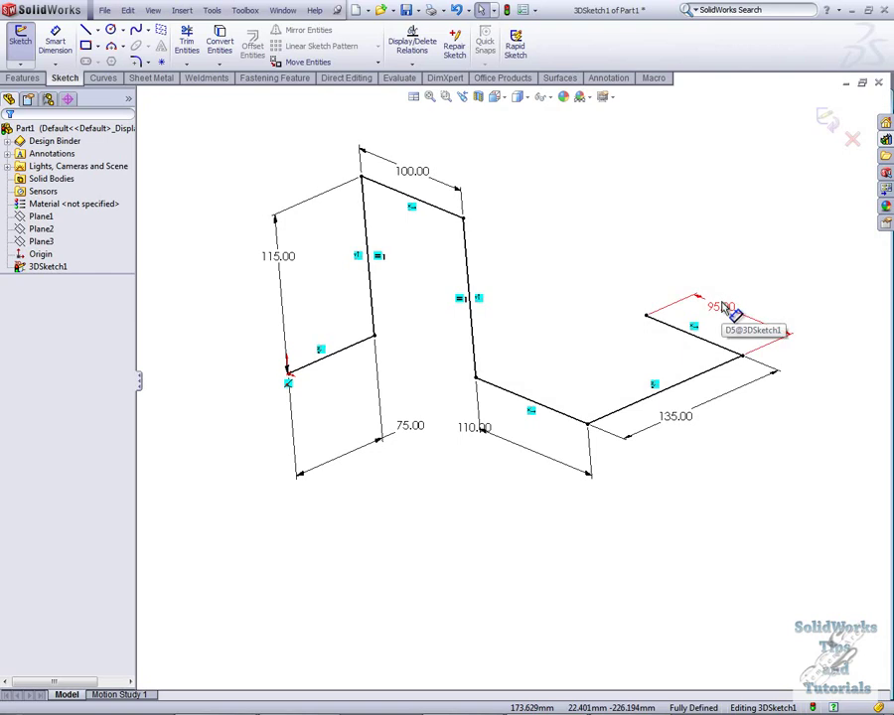
left_click_drag(475, 429, 457, 453)
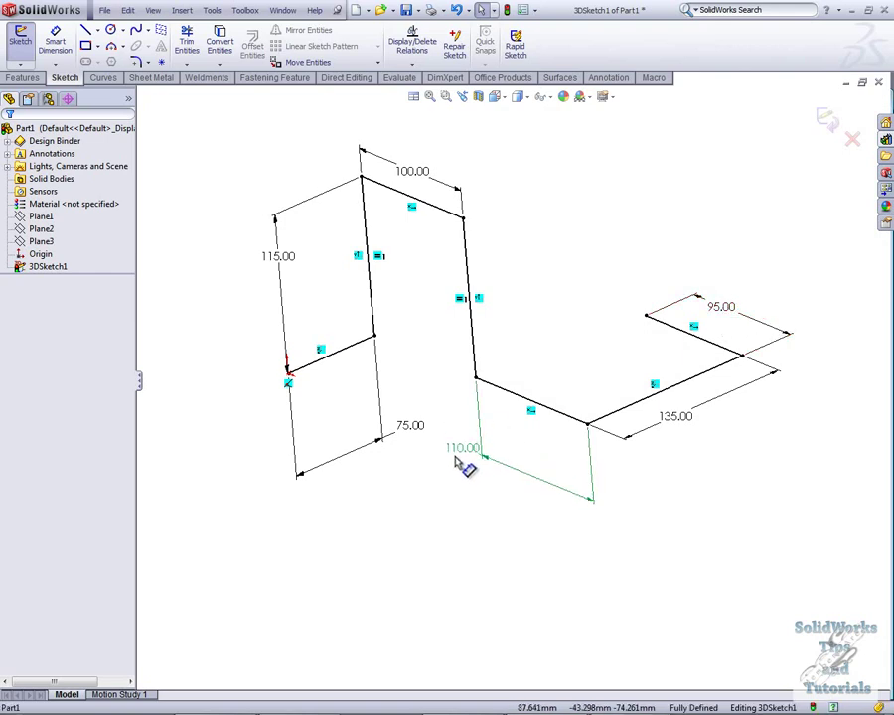
left_click_drag(409, 427, 353, 455)
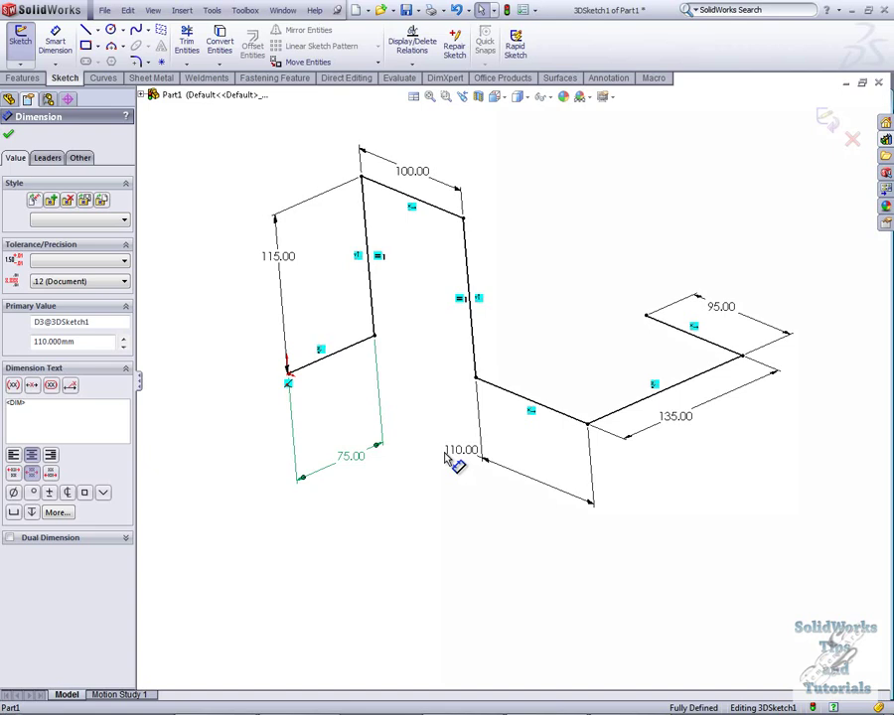
left_click_drag(460, 453, 536, 487)
left_click(625, 270)
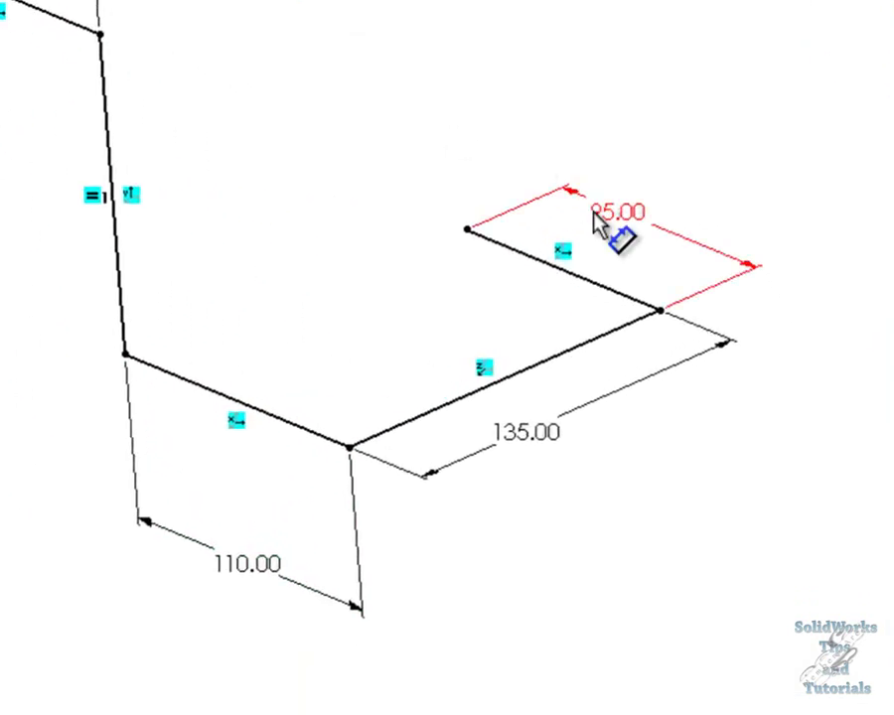
left_click(709, 308)
Step: Delete the 95.00 dimension and draw a short upright line from the corner endpoint
key("Delete")
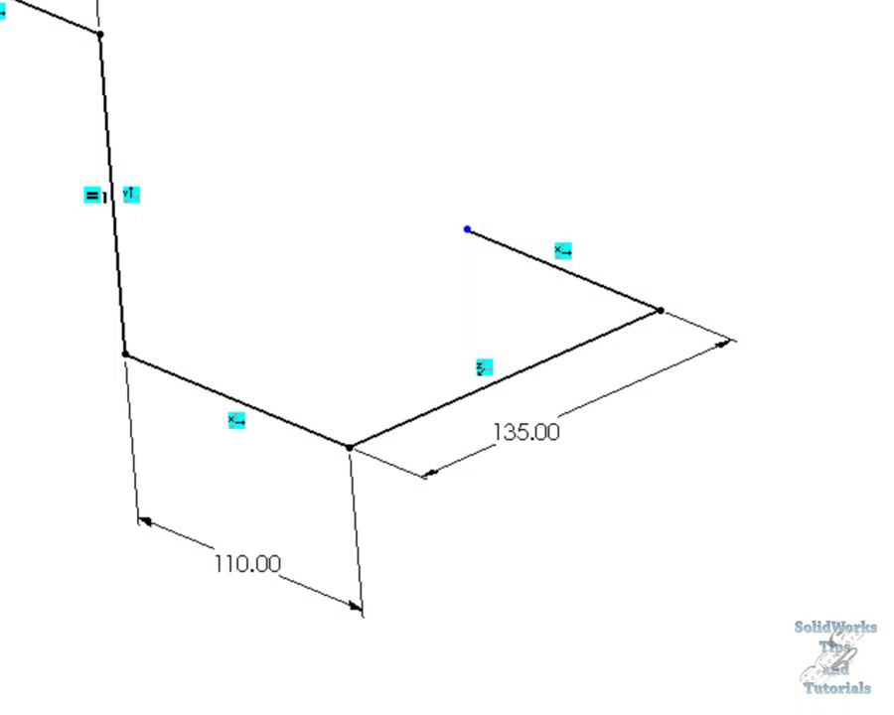
scroll(689, 296, "down", 5)
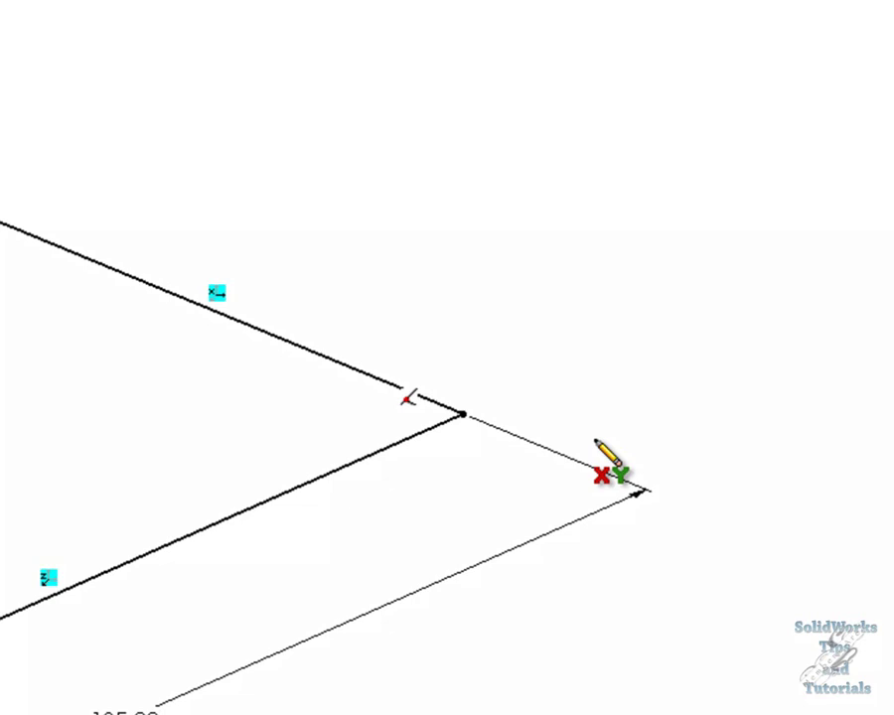
left_click(462, 413)
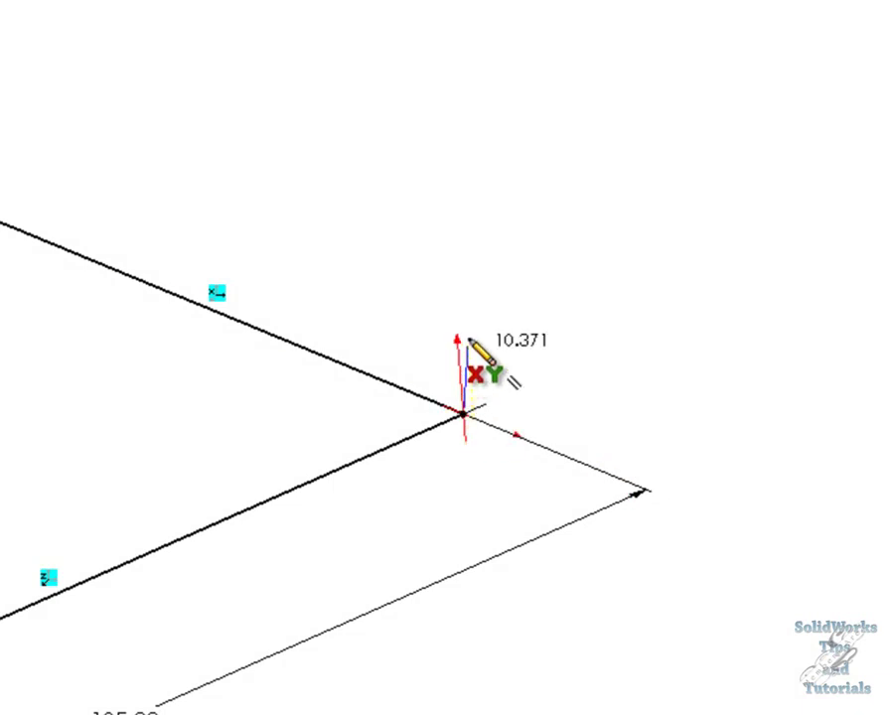
left_click(490, 288)
key("Escape")
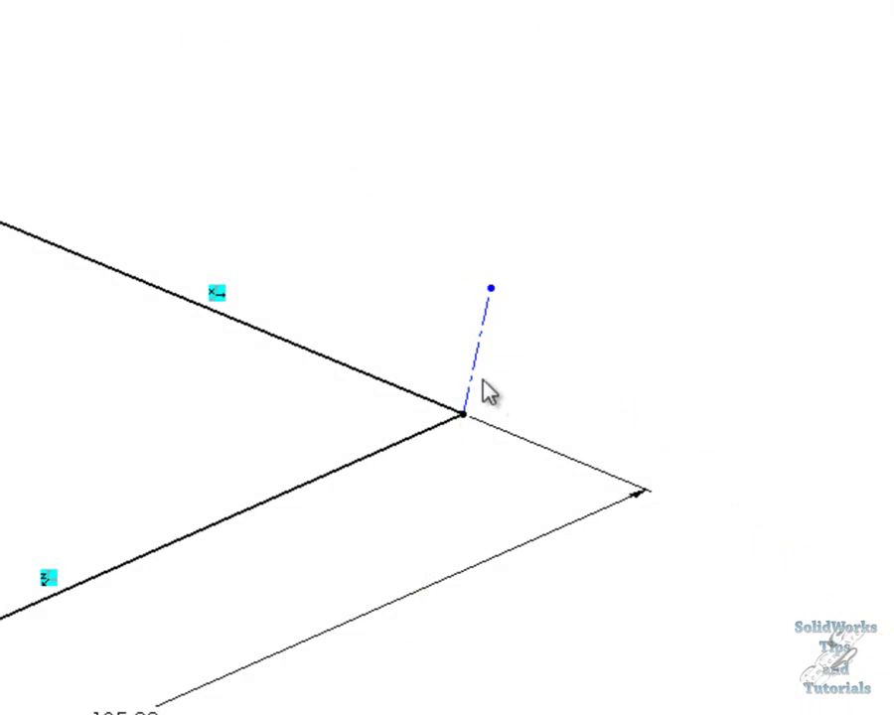
Step: Make the upright line perpendicular to both the lower and upper lines
left_click(474, 375)
left_click(429, 448, "ctrl")
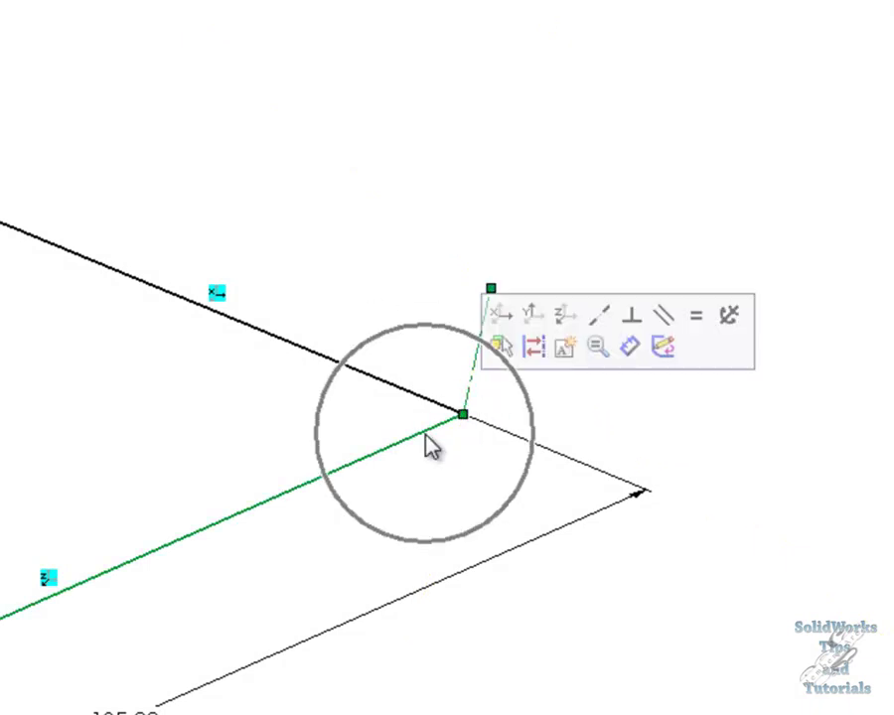
left_click(637, 320)
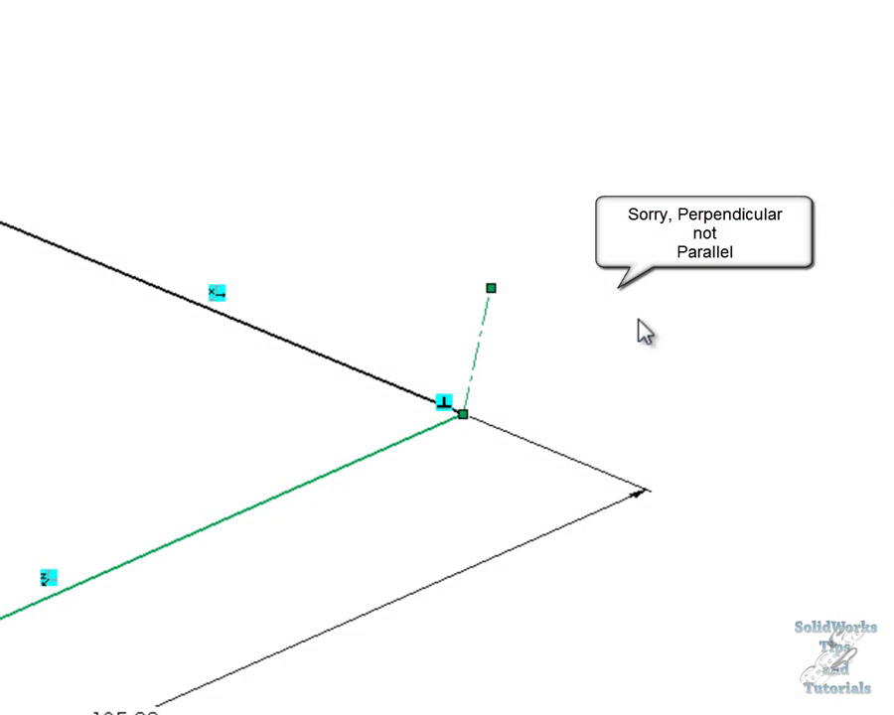
left_click(517, 383)
left_click(459, 390)
left_click(481, 380, "ctrl")
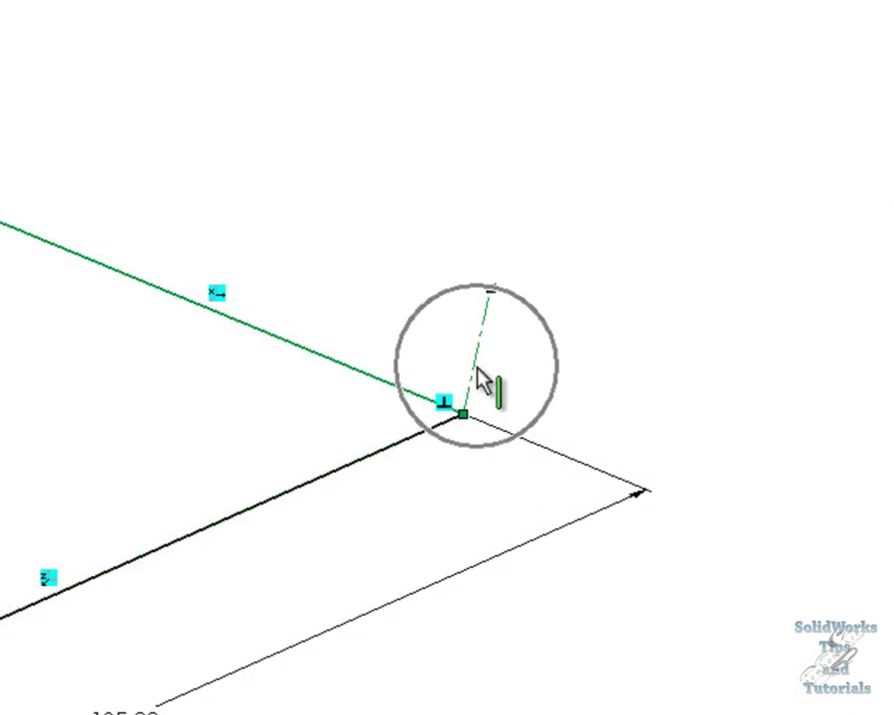
left_click(683, 252)
left_click(595, 325)
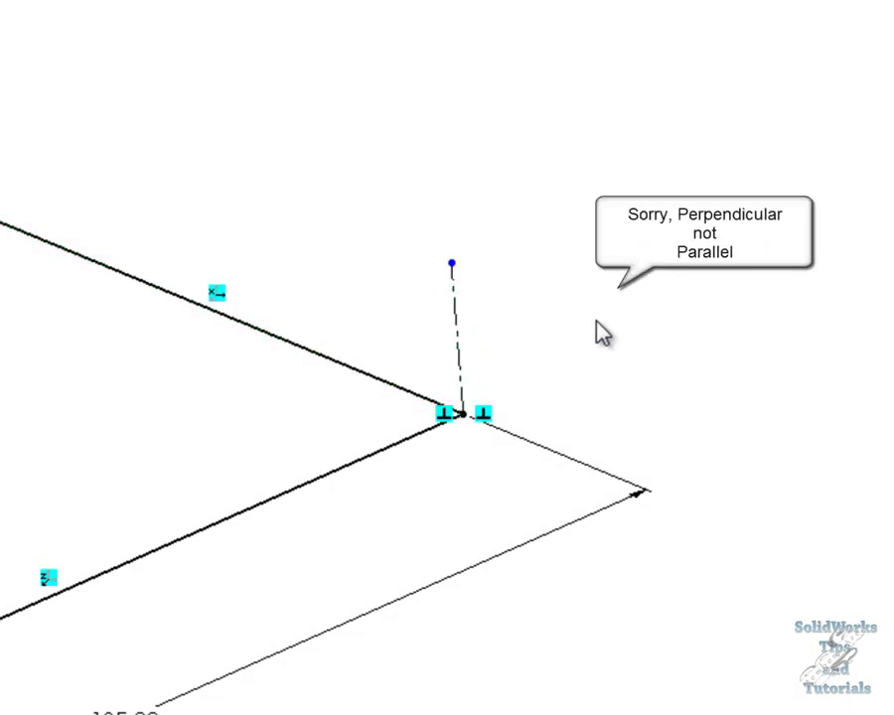
mouse_move(595, 325)
middle_mouse_down()
mouse_move(585, 291)
mouse_move(438, 259)
mouse_move(511, 273)
mouse_move(542, 299)
middle_mouse_up()
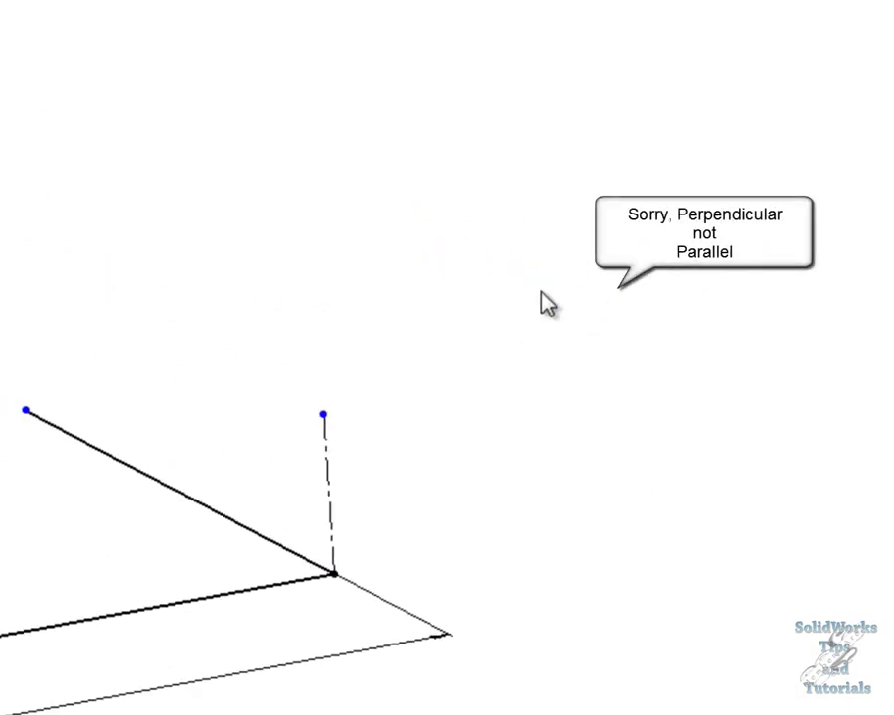
Step: Turn the upright line from construction into ordinary geometry
right_click(233, 144)
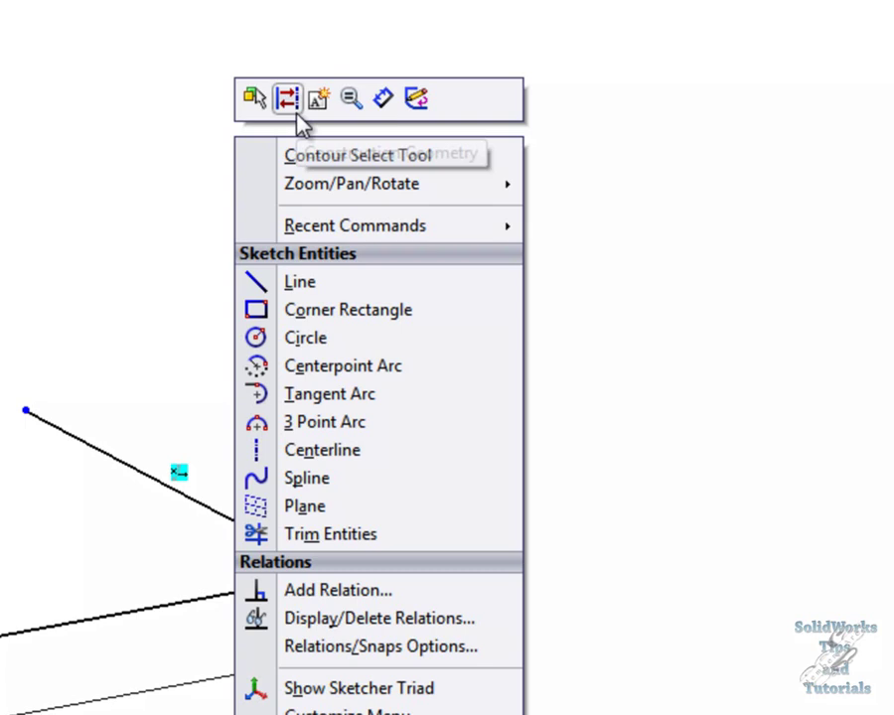
left_click(290, 105)
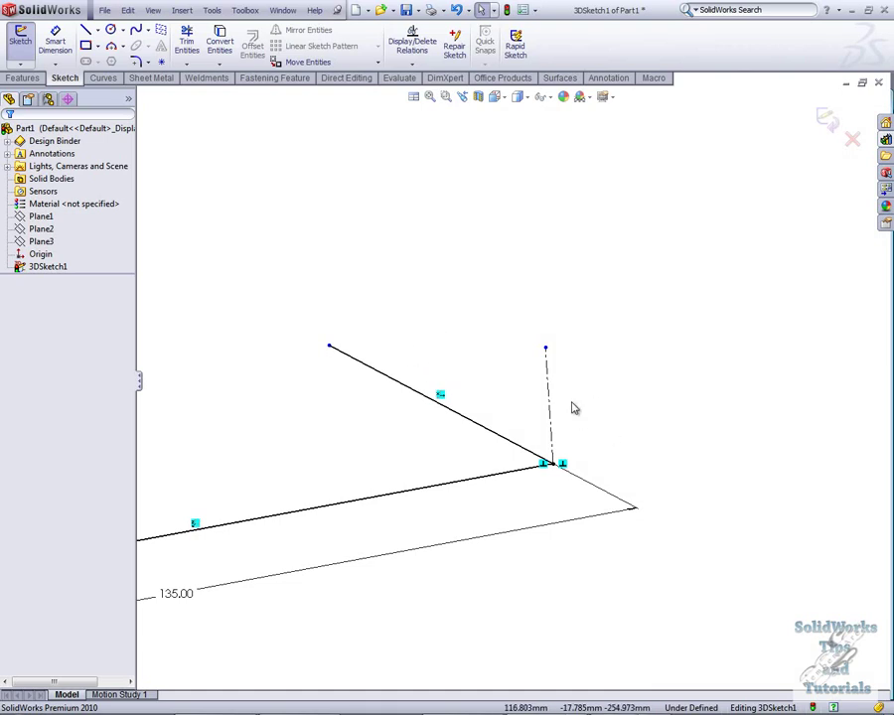
left_click(553, 426)
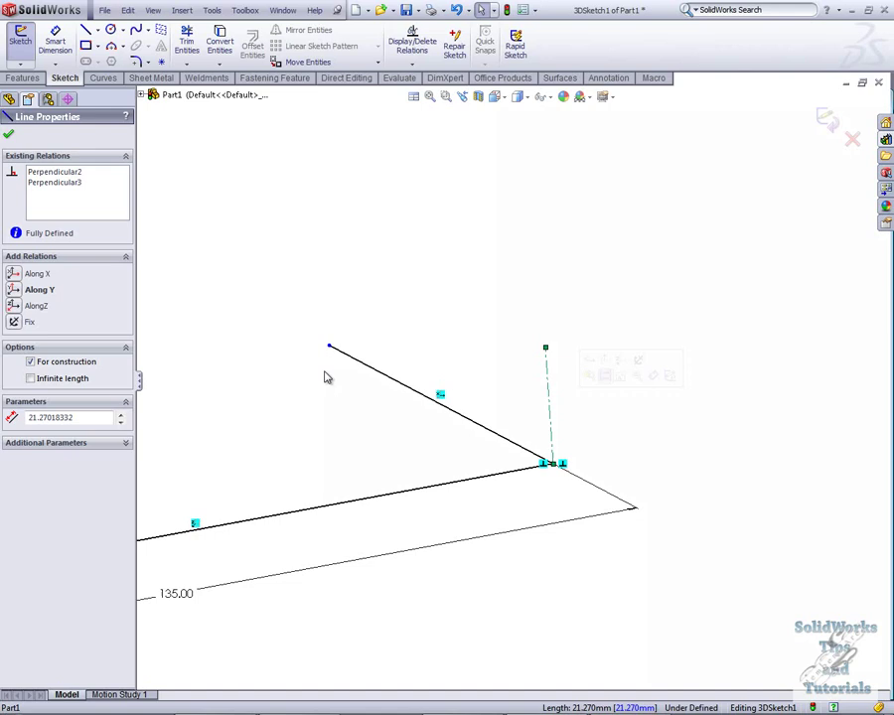
left_click(287, 313)
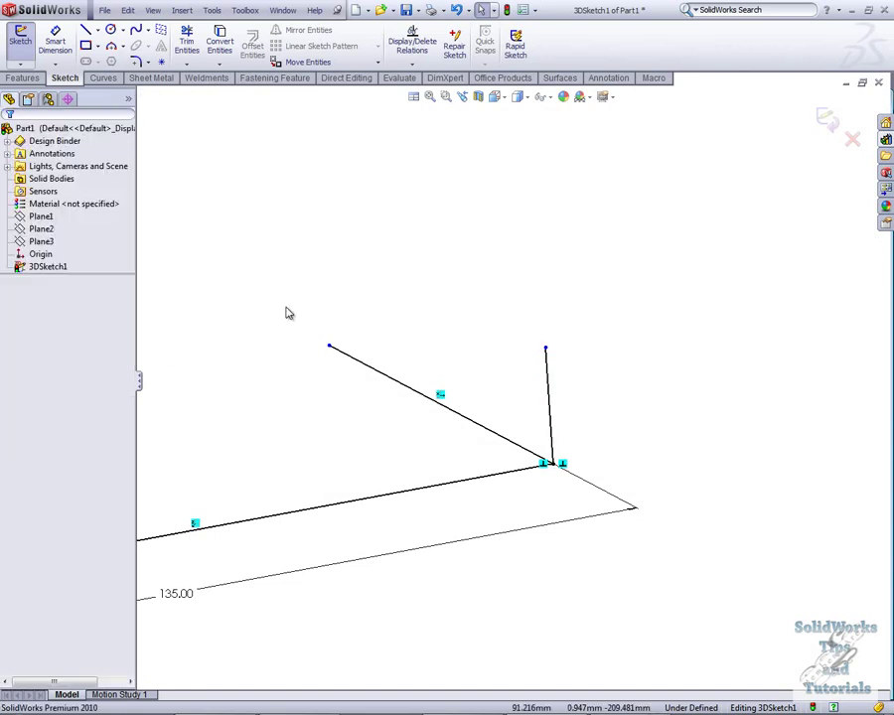
Step: Add a 95 mm distance between the upright line and the left line's far endpoint
right_click(390, 287)
left_click(459, 262)
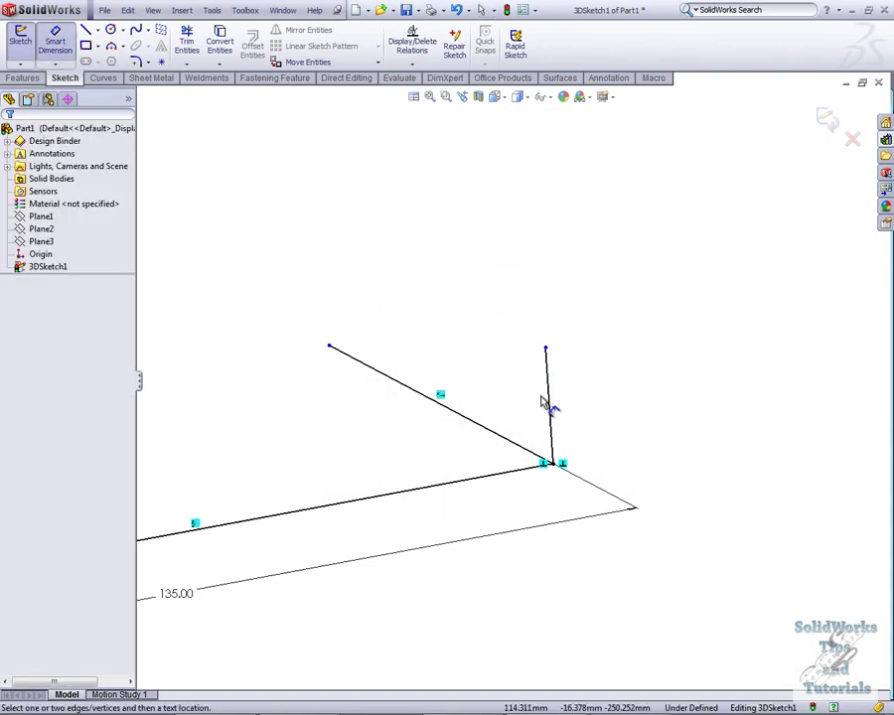
left_click(554, 409)
left_click(329, 345)
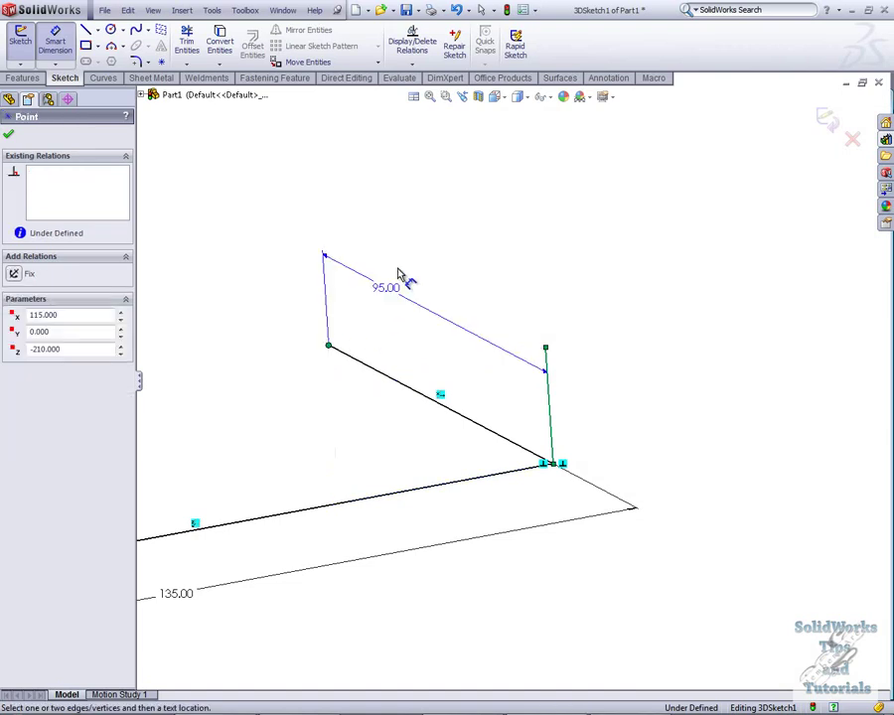
left_click(416, 436)
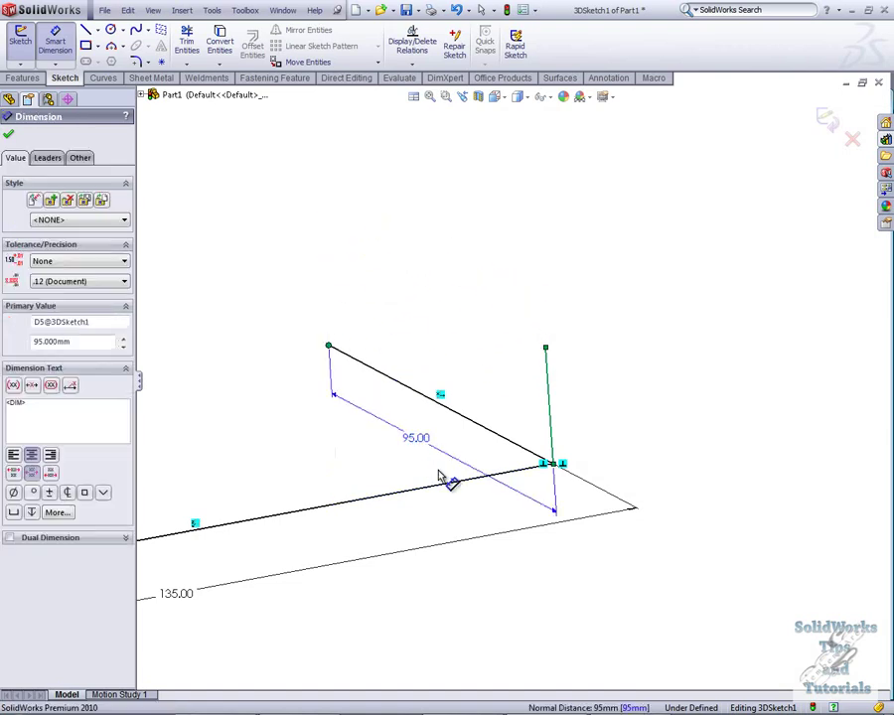
left_click(361, 459)
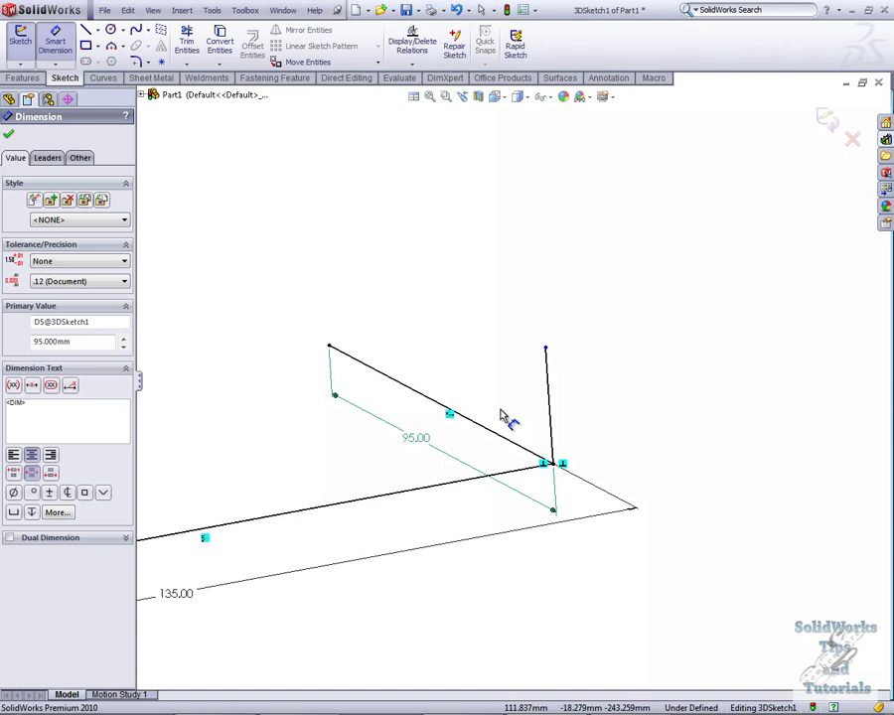
key("Escape")
left_click(551, 423)
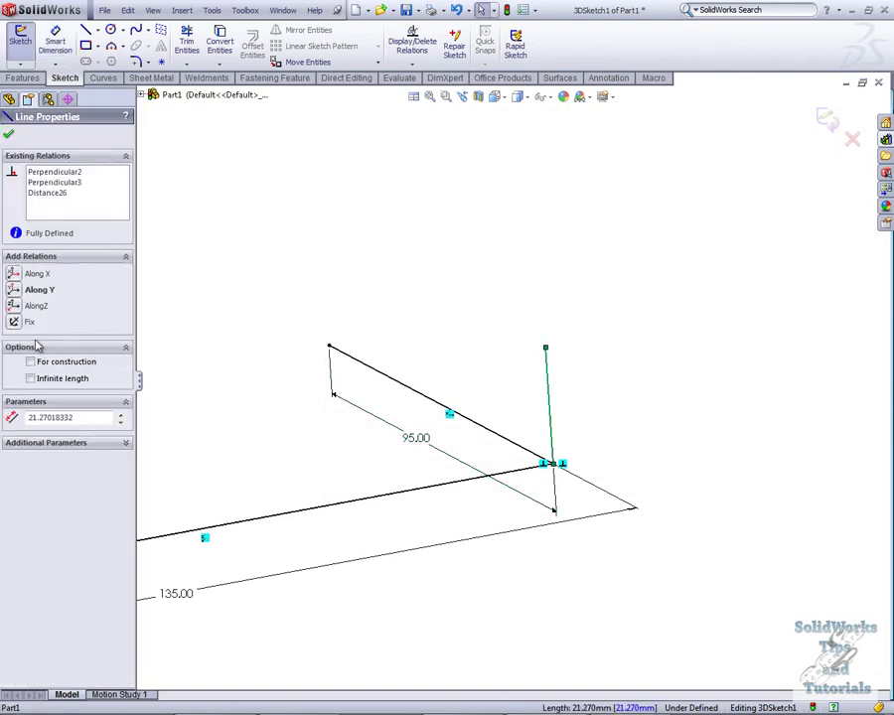
left_click(346, 276)
mouse_move(346, 276)
middle_mouse_down()
mouse_move(361, 302)
mouse_move(408, 298)
mouse_move(424, 383)
middle_mouse_up()
Step: Switch to the Isometric view and nudge the 95.00 dimension label slightly lower
key("space")
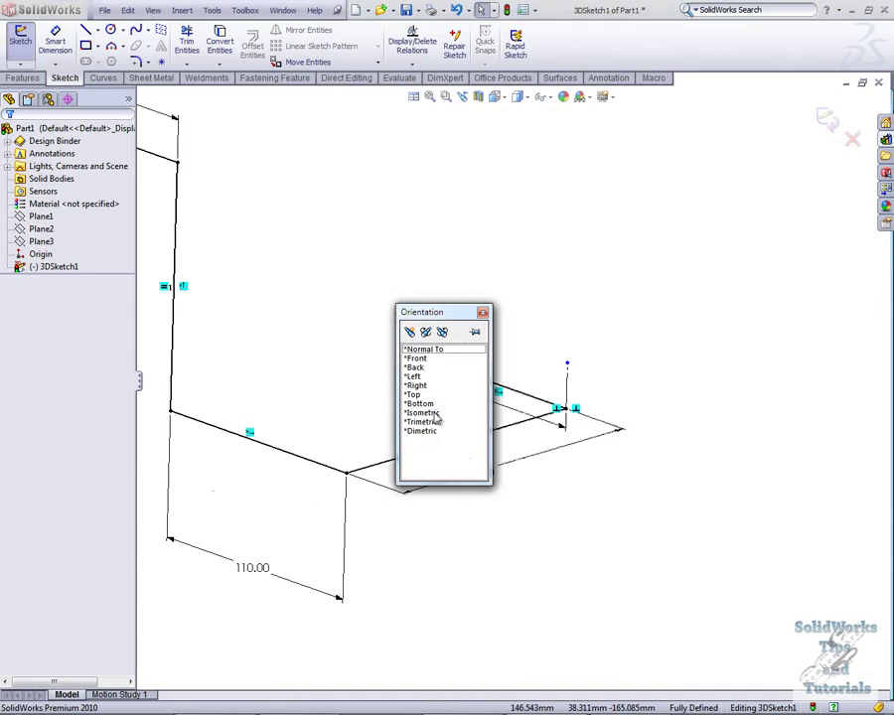
left_click(434, 414)
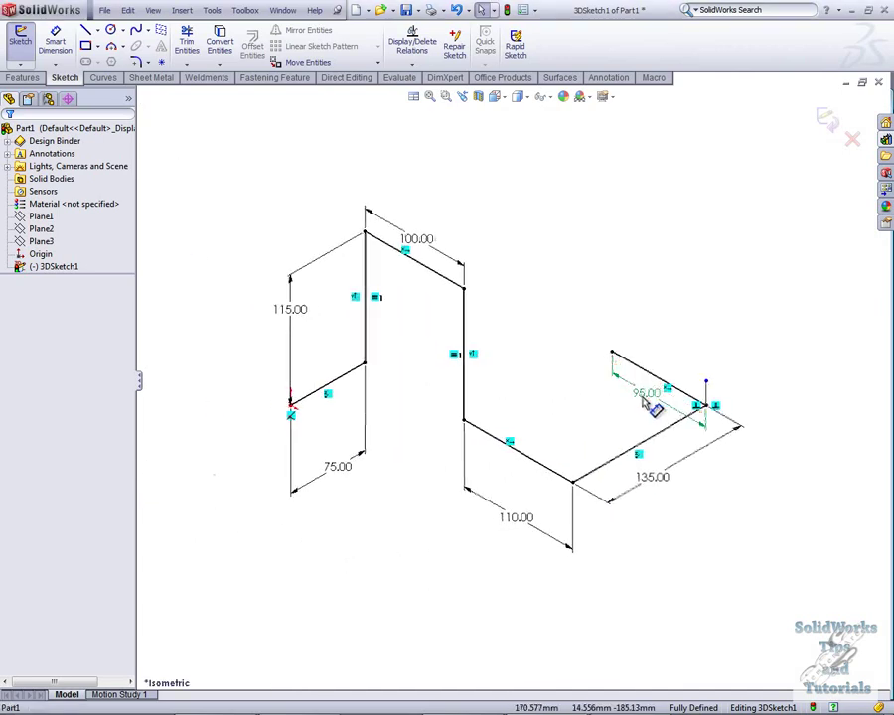
left_click_drag(643, 398, 647, 410)
left_click(672, 322)
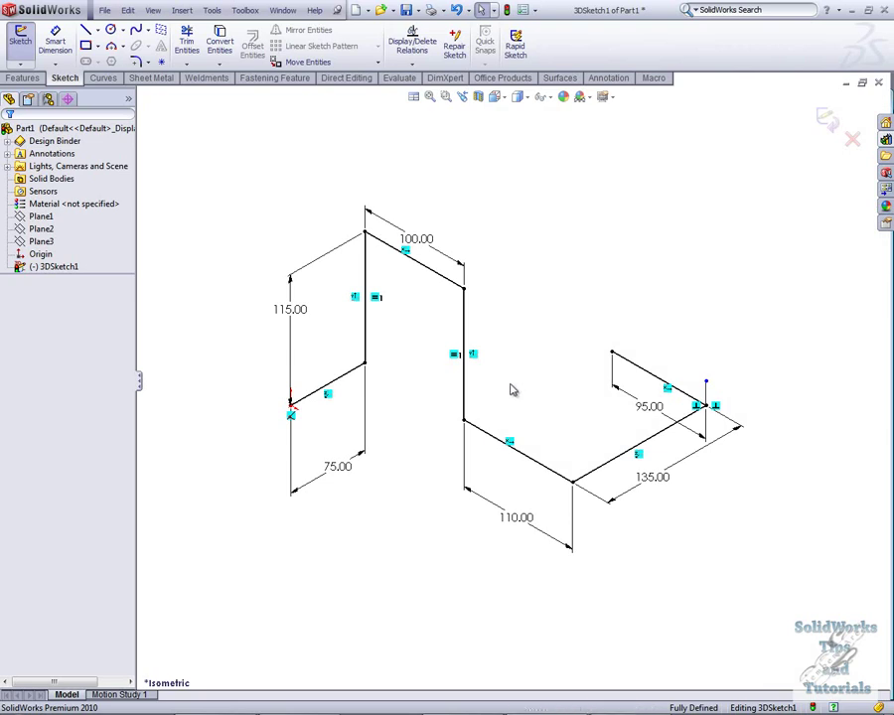
Step: Fillet the lower-left, top-left and top-right corners at 20 mm radius, accepting the warnings
left_click(136, 62)
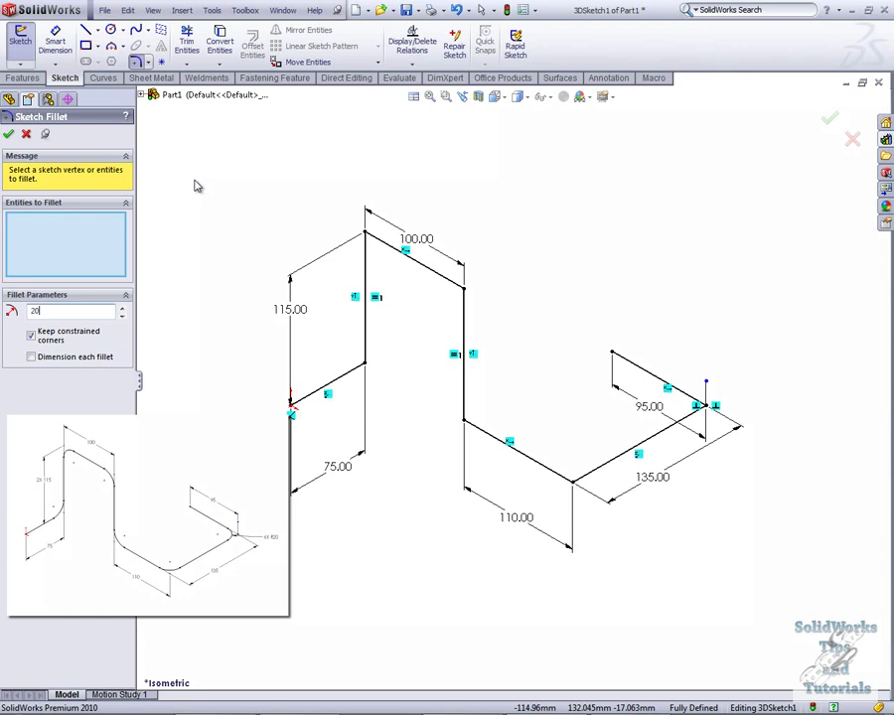
type("20")
left_click(367, 362)
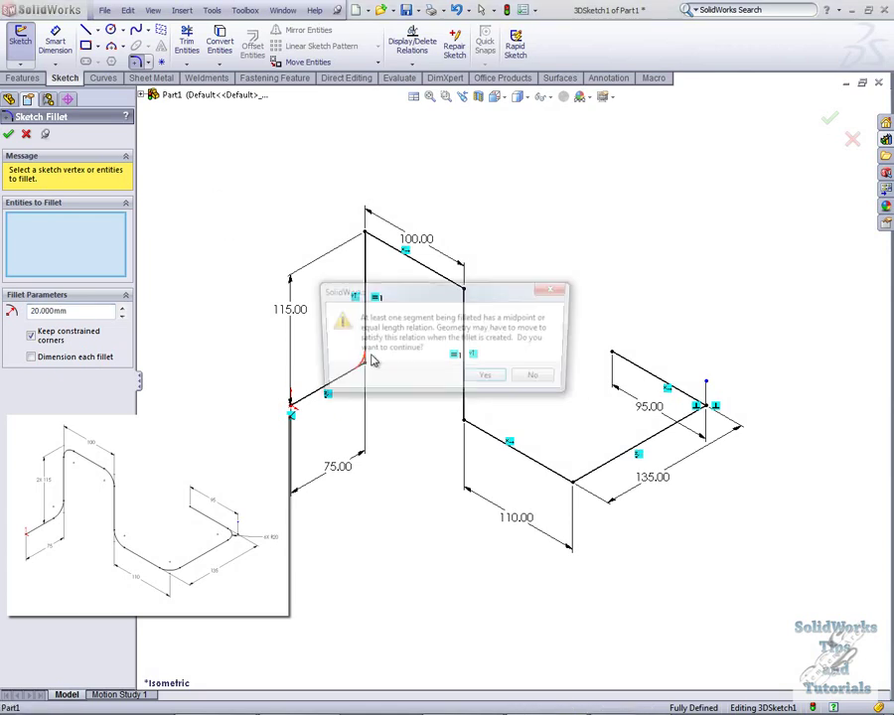
left_click(482, 384)
left_click(366, 235)
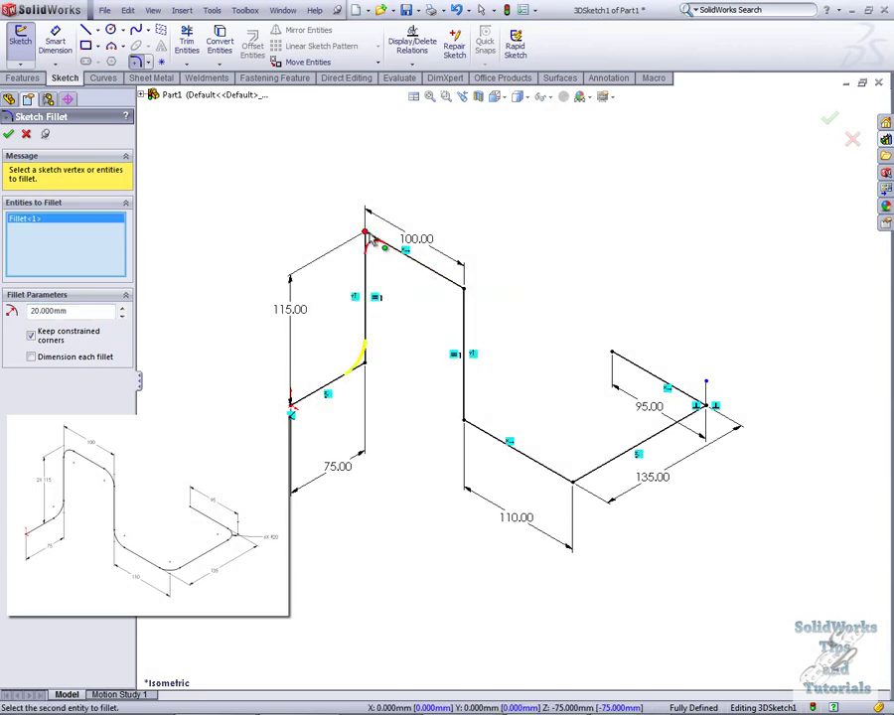
left_click(488, 379)
left_click(463, 289)
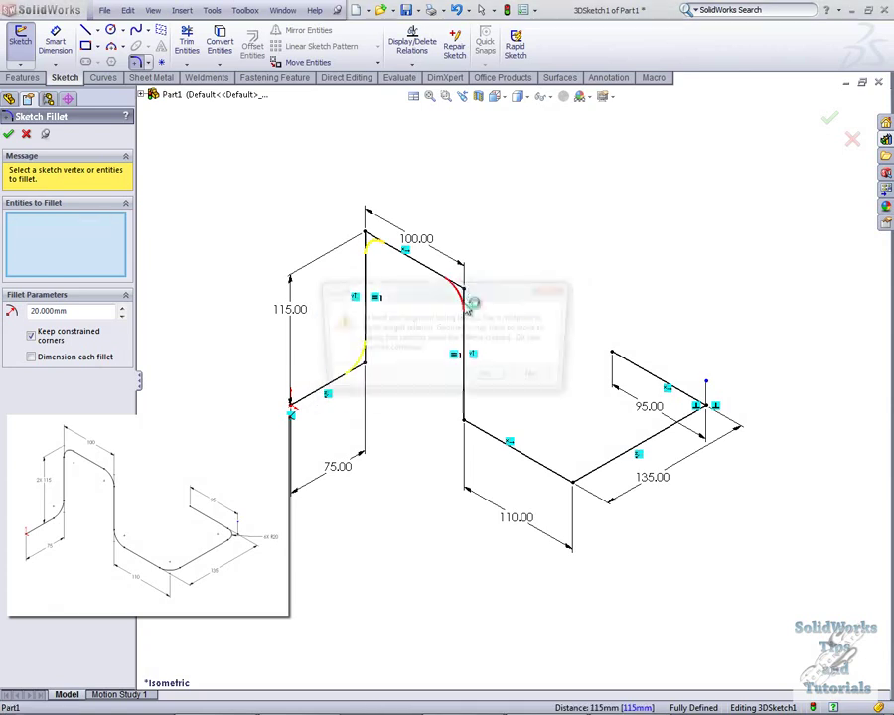
left_click(484, 380)
Step: Fillet the bottom-middle, bottom-right and final corners, completing all six 20 mm fillets
left_click(465, 420)
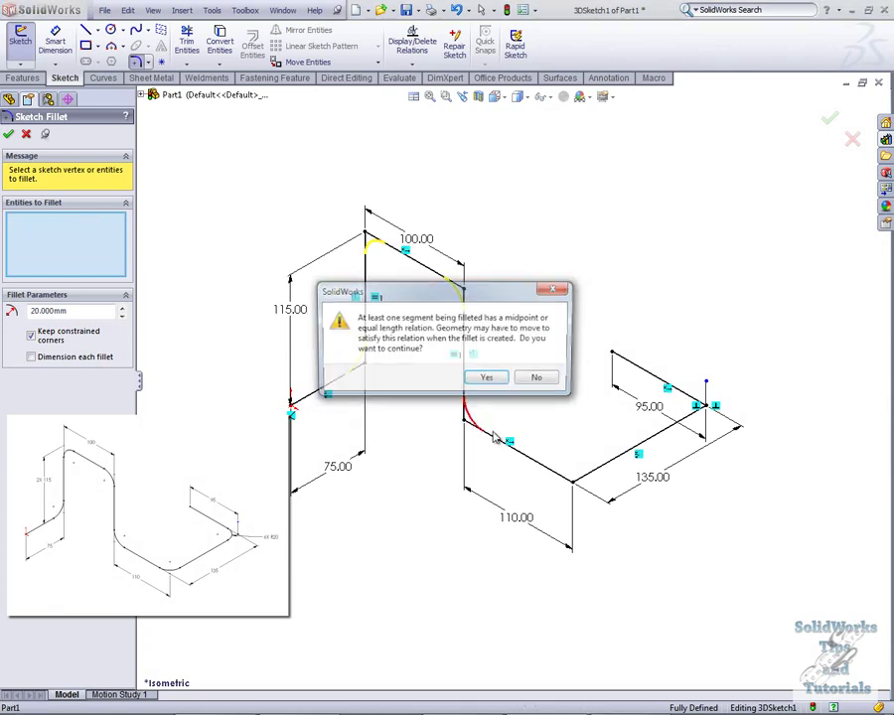
left_click(483, 380)
left_click(573, 482)
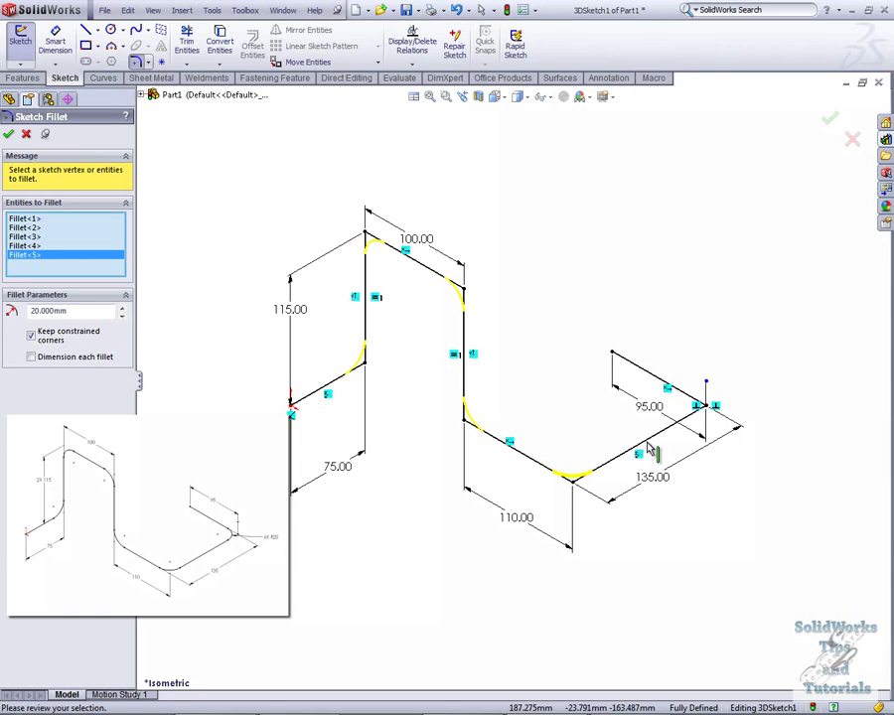
left_click(707, 407)
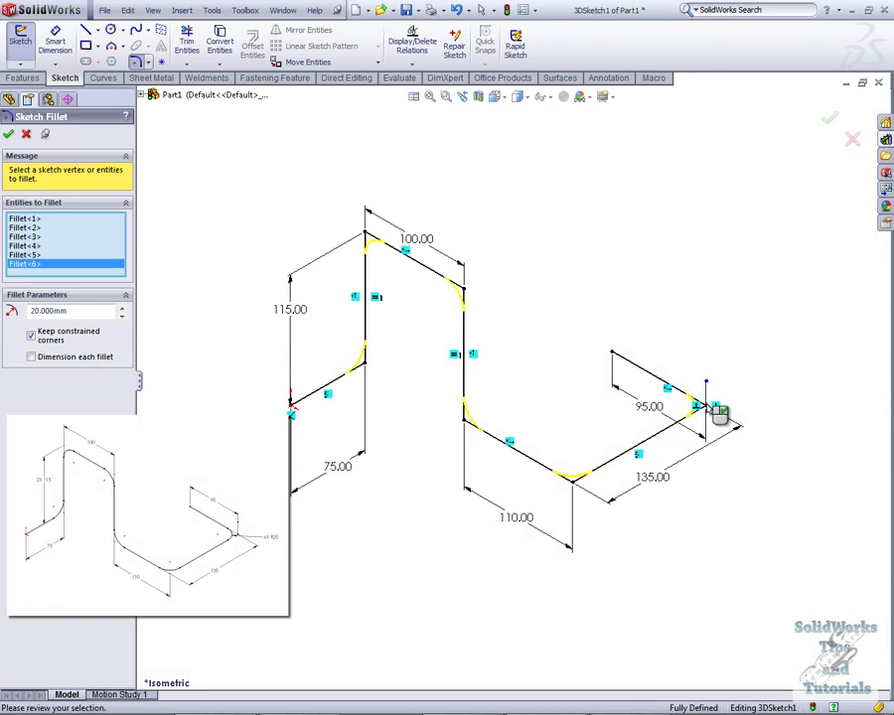
mouse_move(619, 249)
middle_mouse_down()
mouse_move(584, 320)
mouse_move(610, 278)
mouse_move(622, 285)
middle_mouse_up()
mouse_move(591, 360)
middle_mouse_down()
mouse_move(510, 360)
mouse_move(446, 412)
mouse_move(463, 393)
mouse_move(547, 355)
mouse_move(609, 405)
mouse_move(562, 401)
middle_mouse_up()
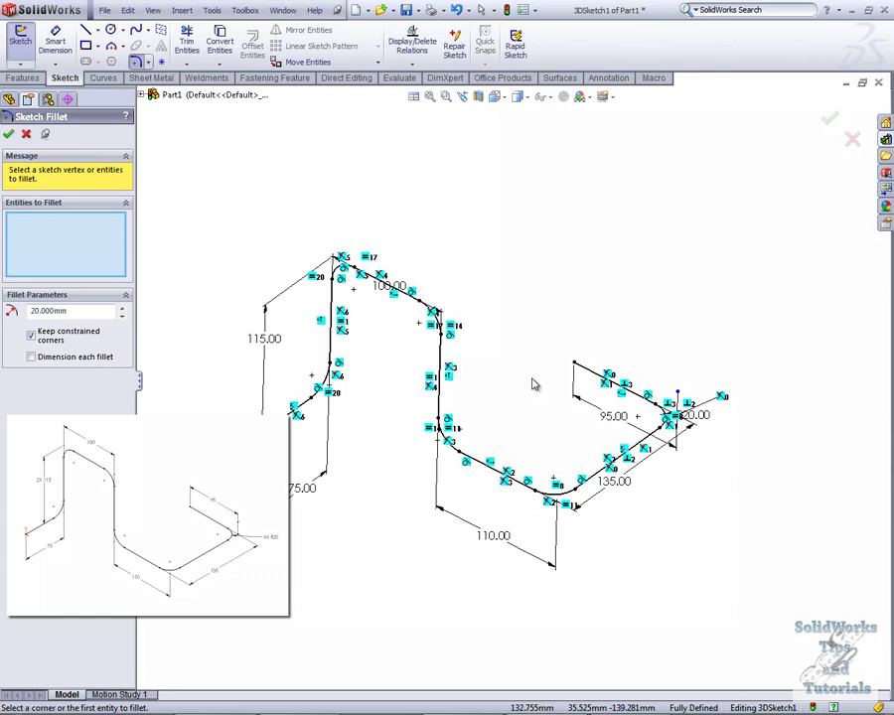
Step: Switch the graphics area to the Four View layout
scroll(526, 385, "up", 2)
scroll(534, 394, "down", 2)
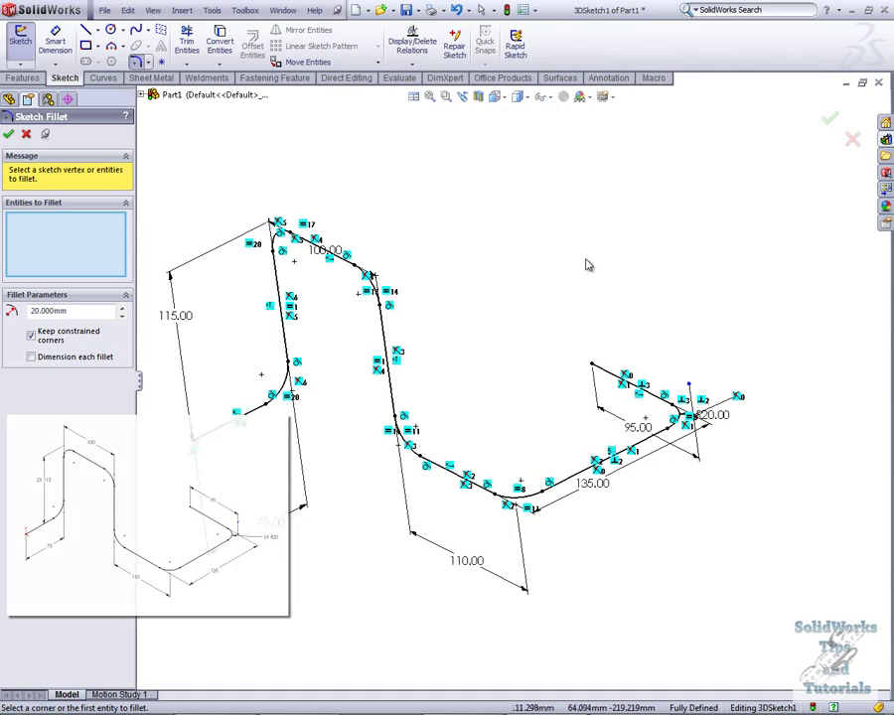
left_click(415, 98)
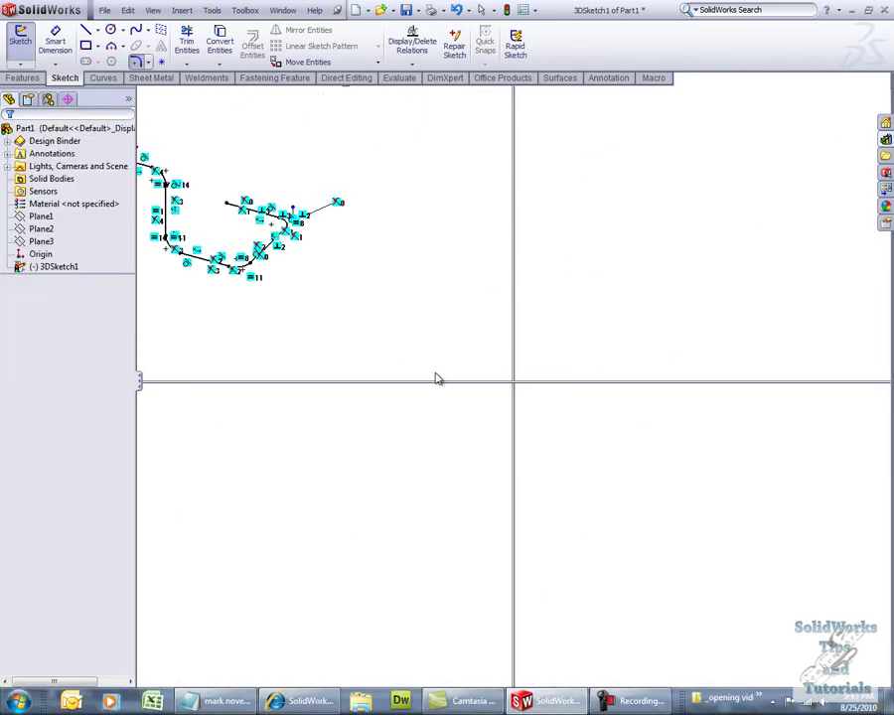
Step: Return to a single isometric view, check the sketch shortcut menu, and open Hide/Show Items
key("ctrl+7")
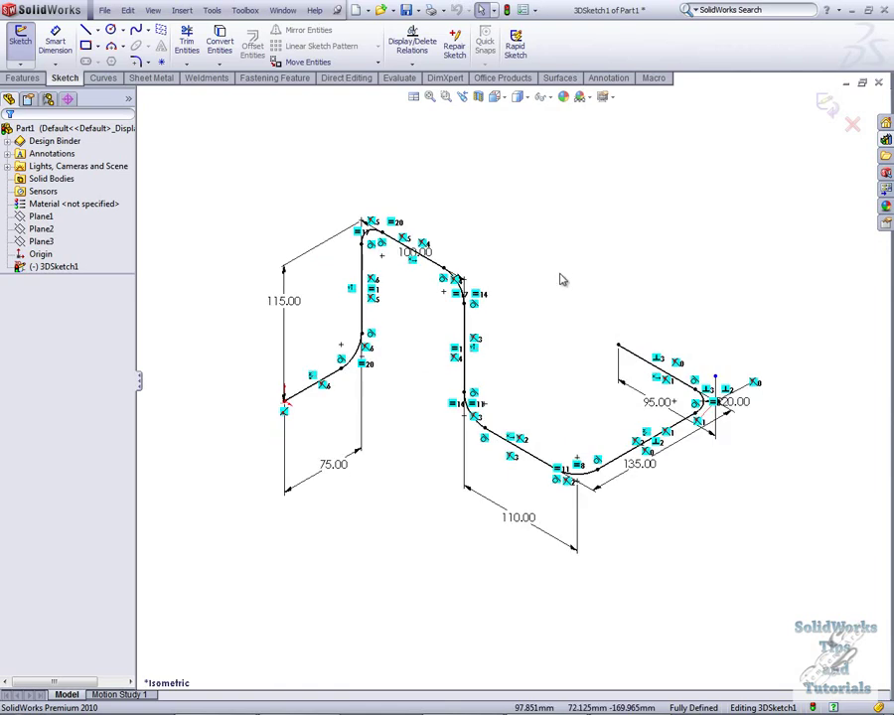
right_click(564, 223)
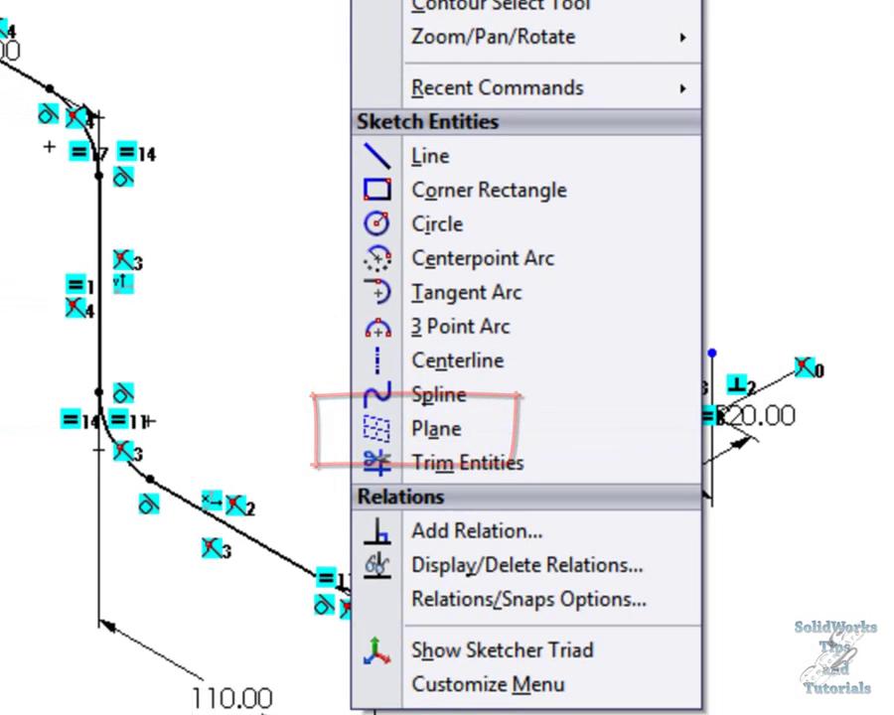
key("Escape")
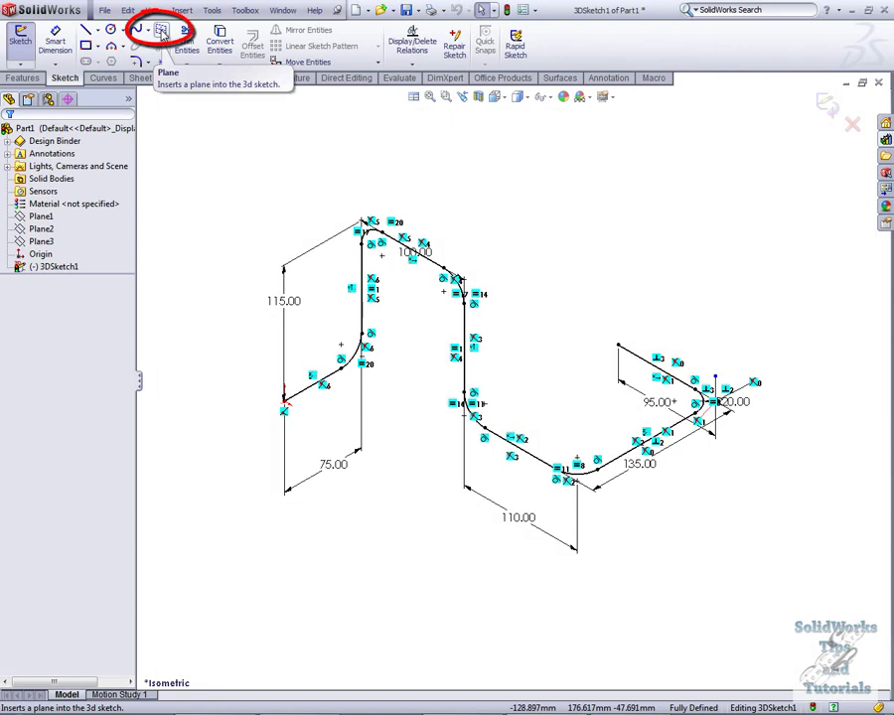
right_click(520, 230)
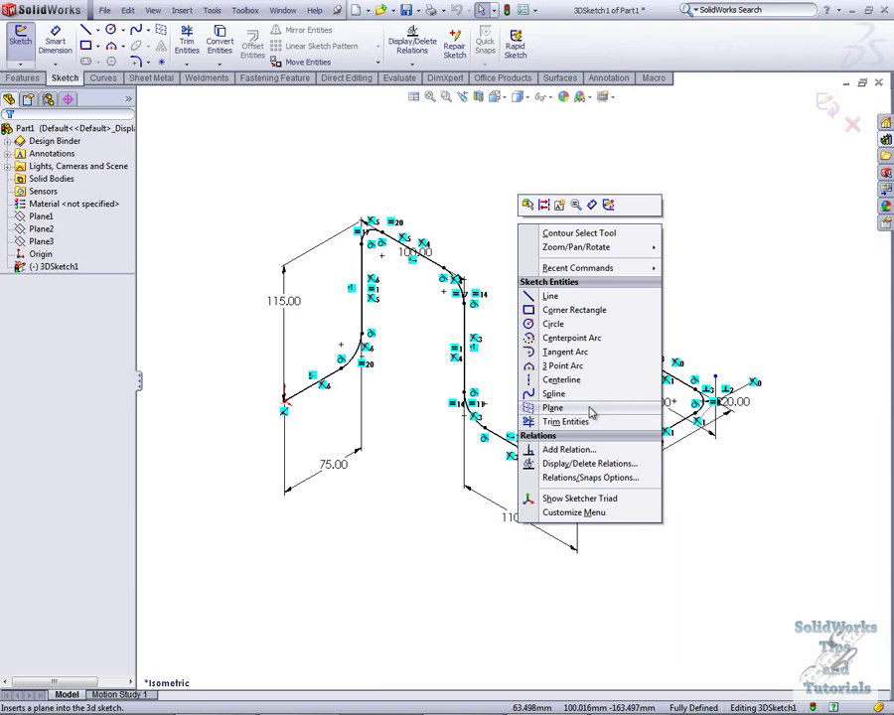
key("Escape")
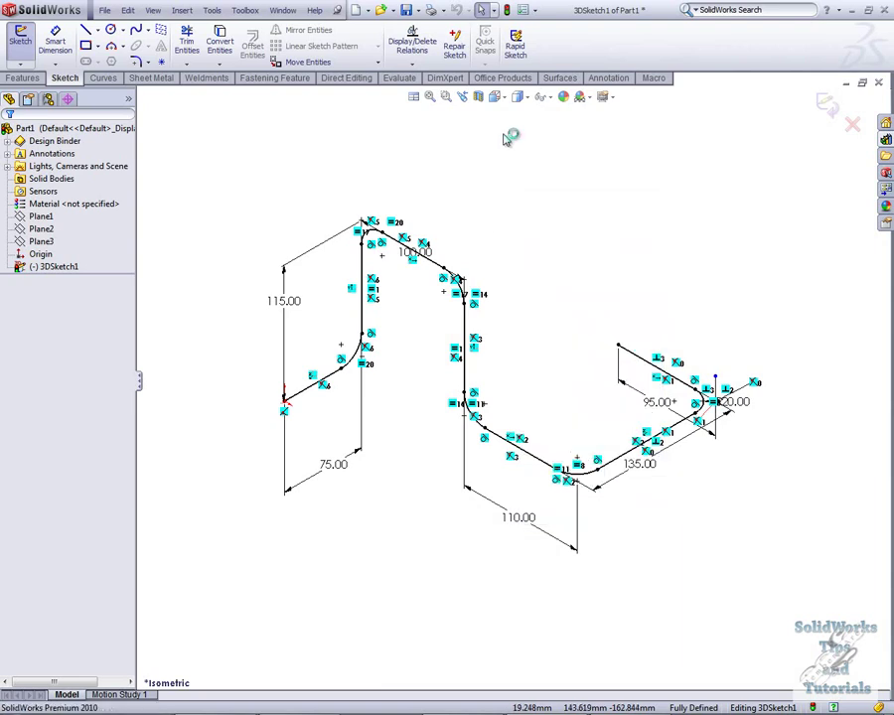
left_click(550, 98)
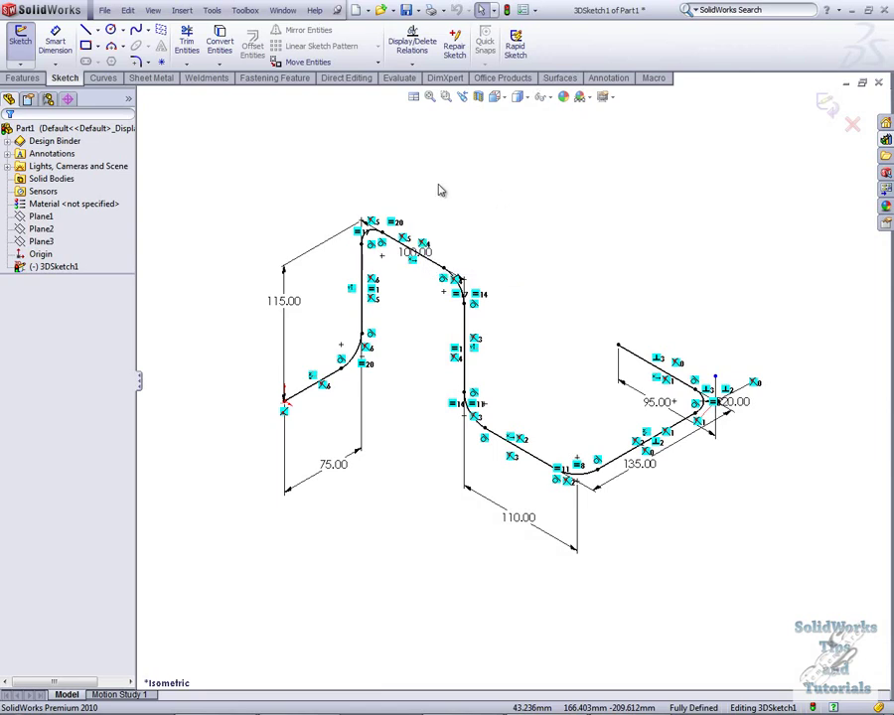
Step: Insert a sketch plane referencing Line1 and its end point
right_click(250, 309)
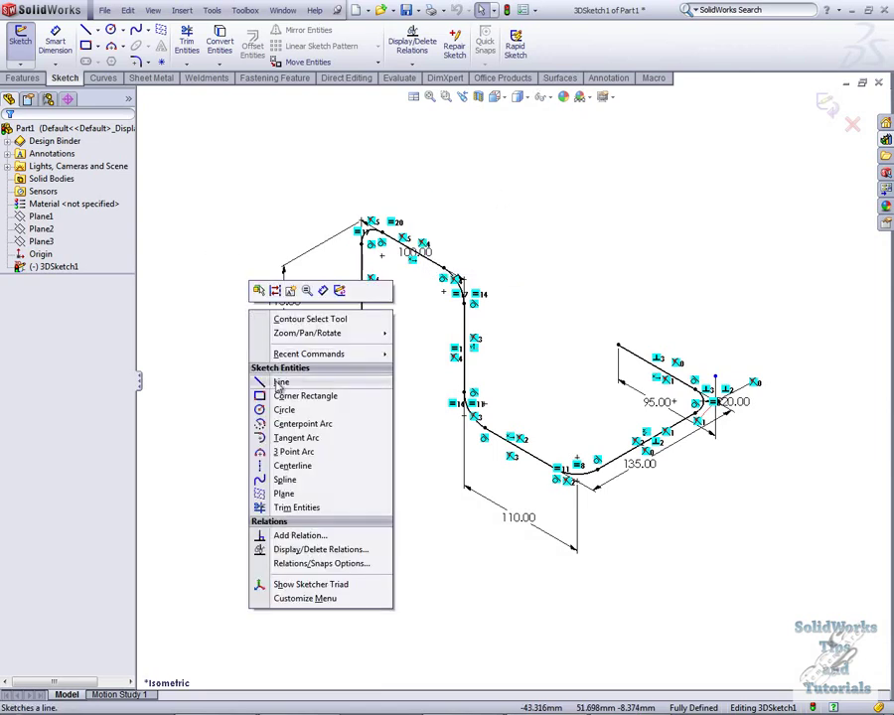
left_click(295, 500)
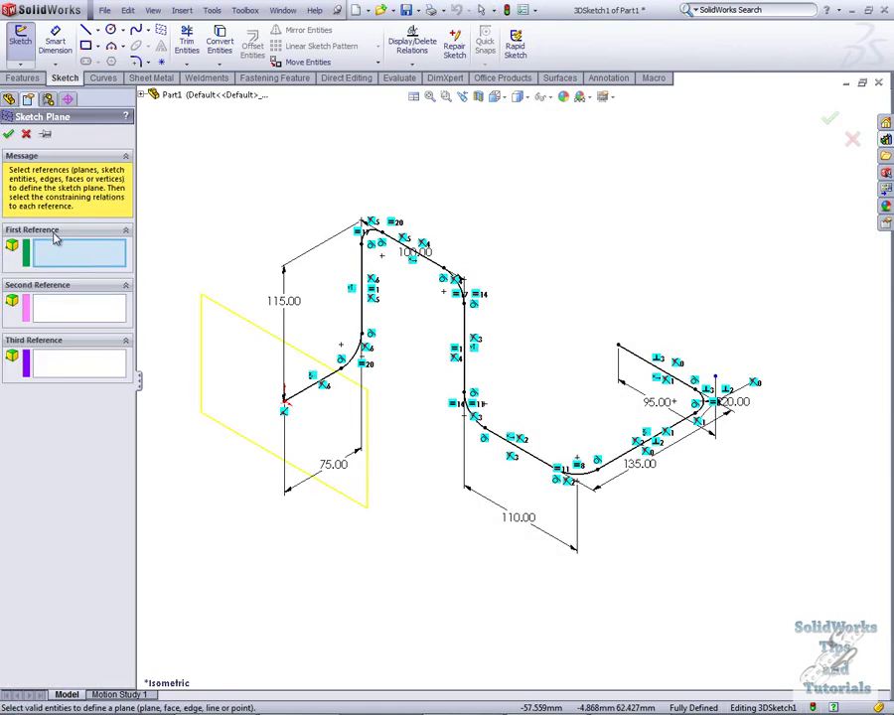
left_click(301, 396)
scroll(303, 397, "up", 5)
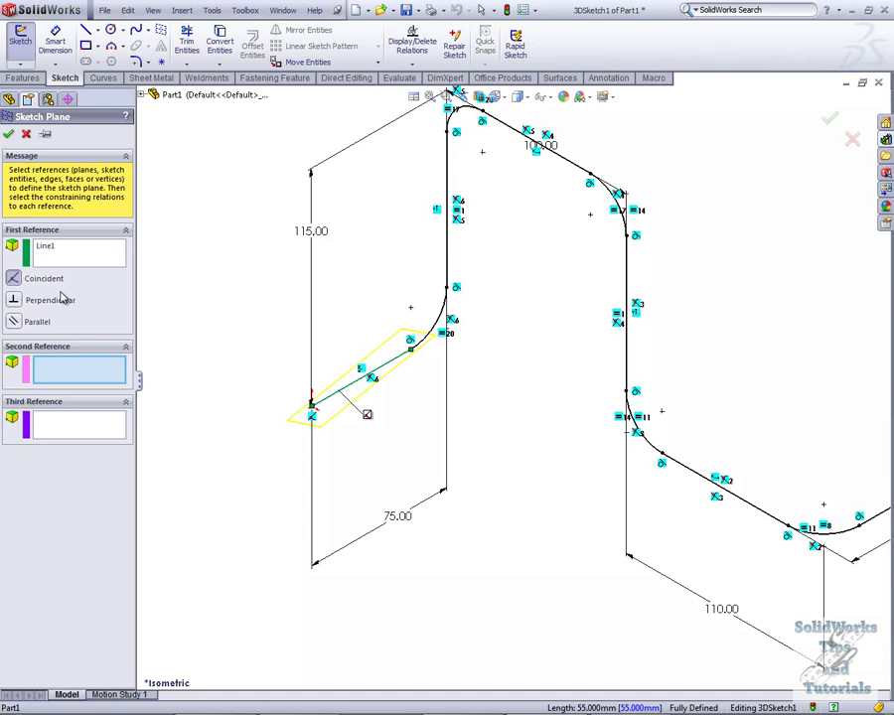
left_click(312, 407)
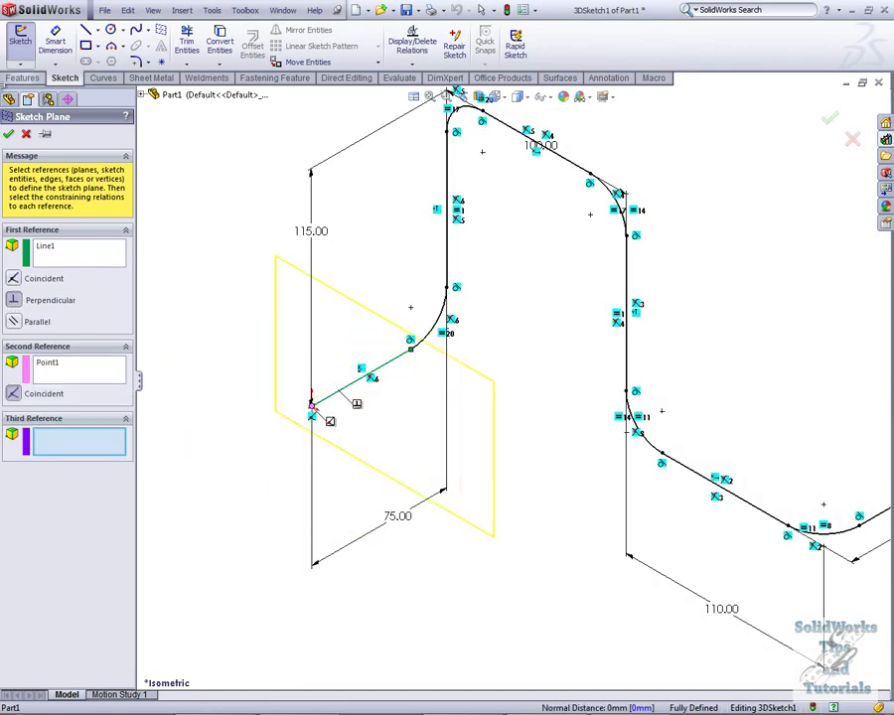
mouse_move(235, 380)
middle_mouse_down()
mouse_move(231, 363)
mouse_move(253, 342)
mouse_move(273, 363)
mouse_move(252, 367)
middle_mouse_up()
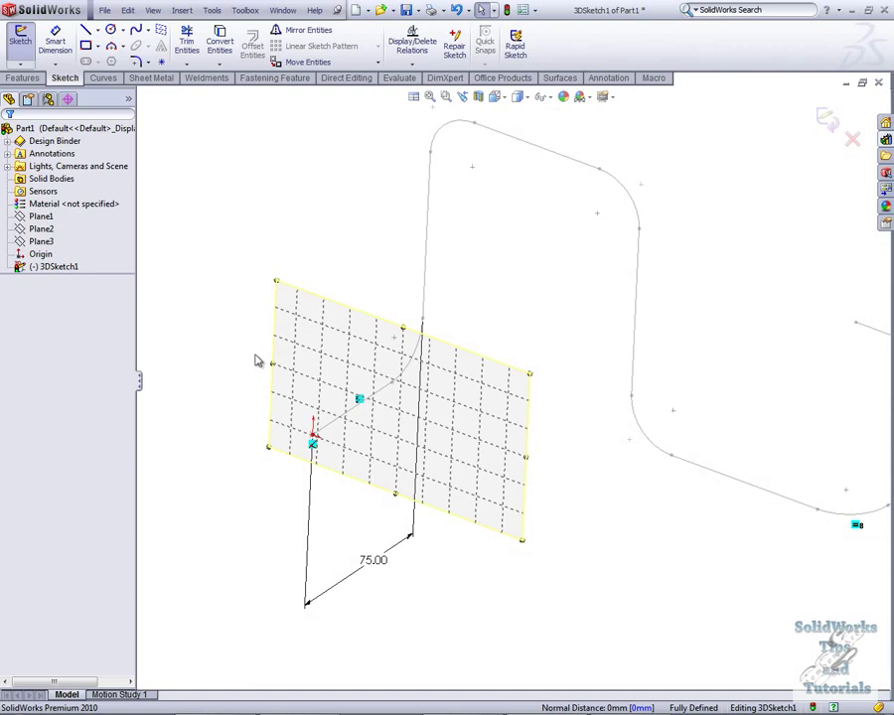
Step: Draw a test line on the new plane, then delete it
left_click(85, 30)
left_click(434, 446)
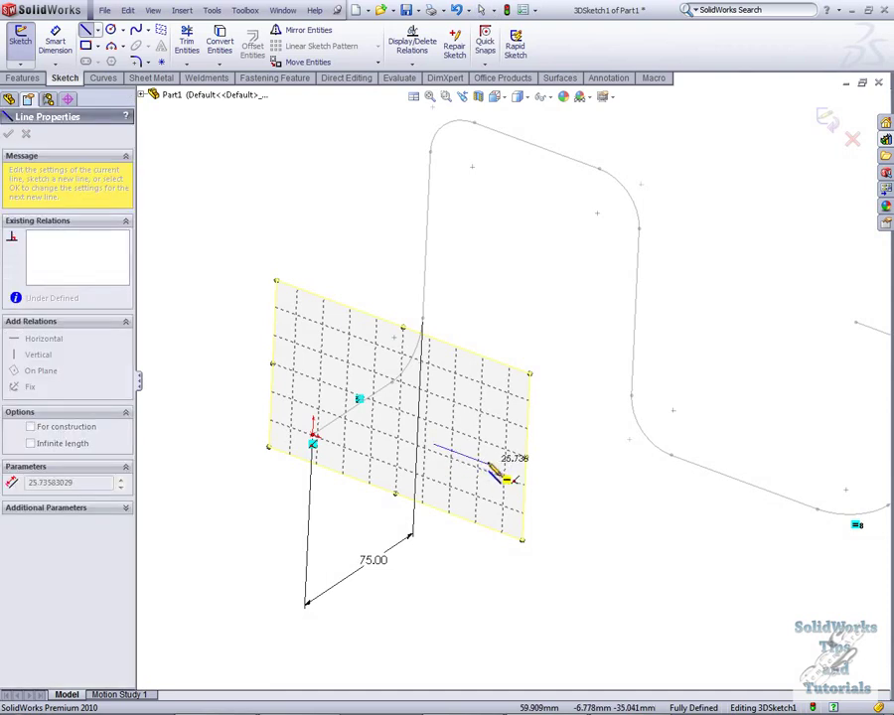
key("Tab")
left_click(487, 464)
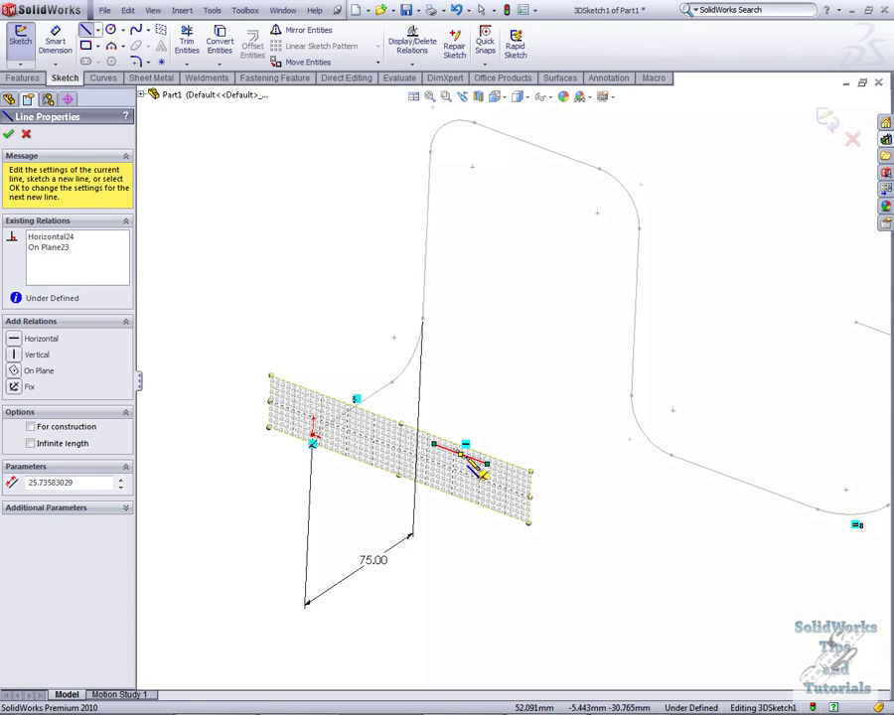
key("Escape")
left_click(469, 460)
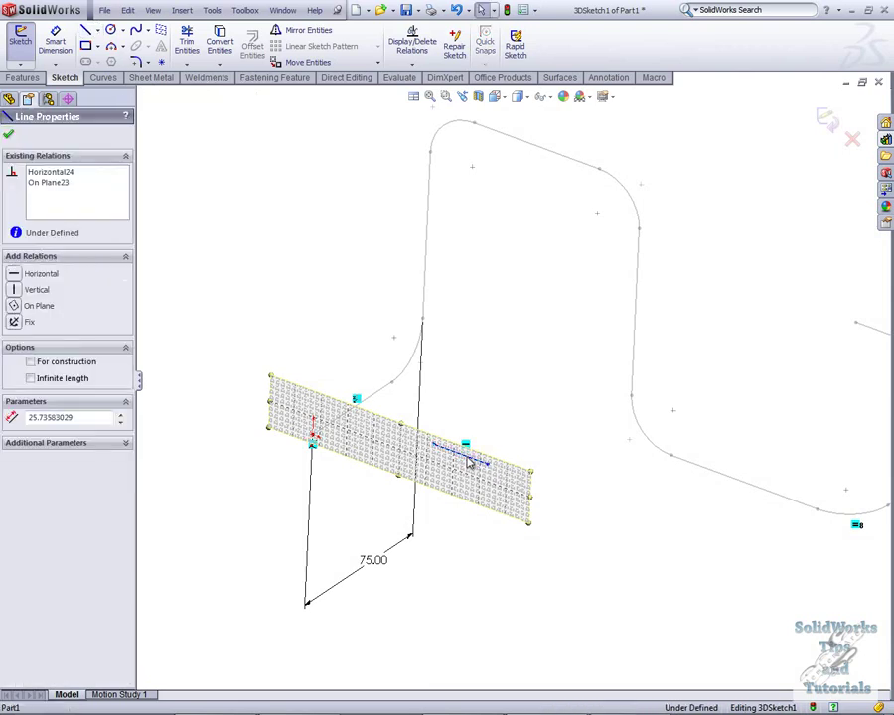
key("Delete")
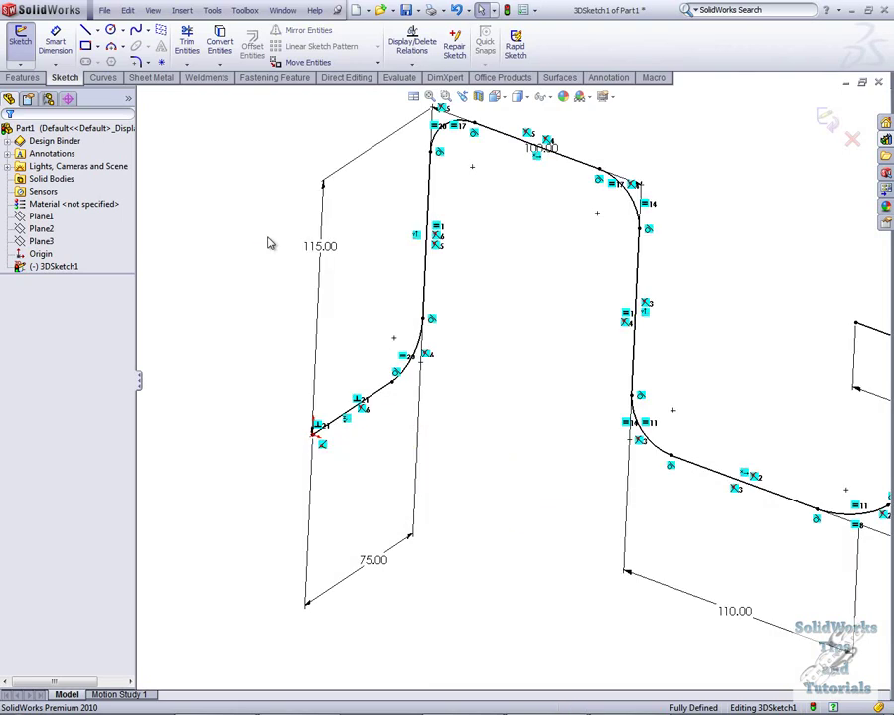
Step: Turn on View 3D Sketch Planes and inspect Plane1
key("z")
left_click(541, 96)
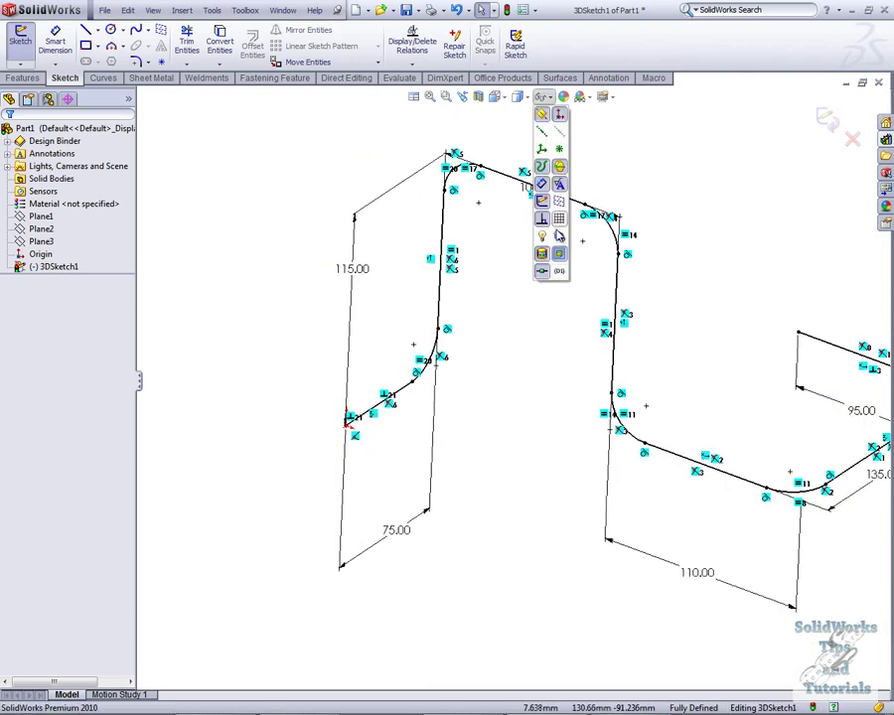
left_click(559, 236)
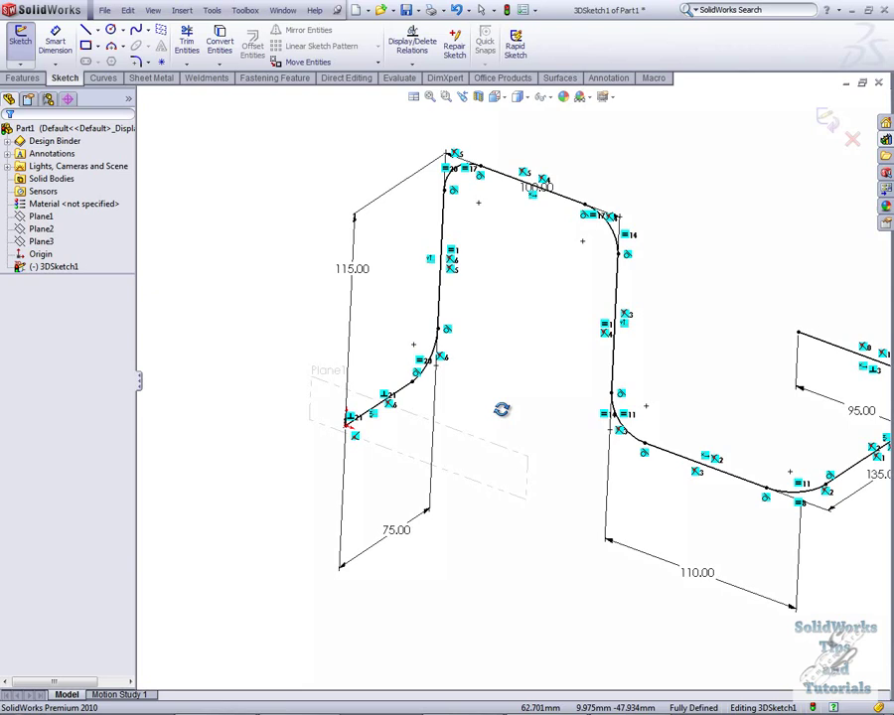
middle_click_drag(502, 409, 483, 451)
left_click(489, 453)
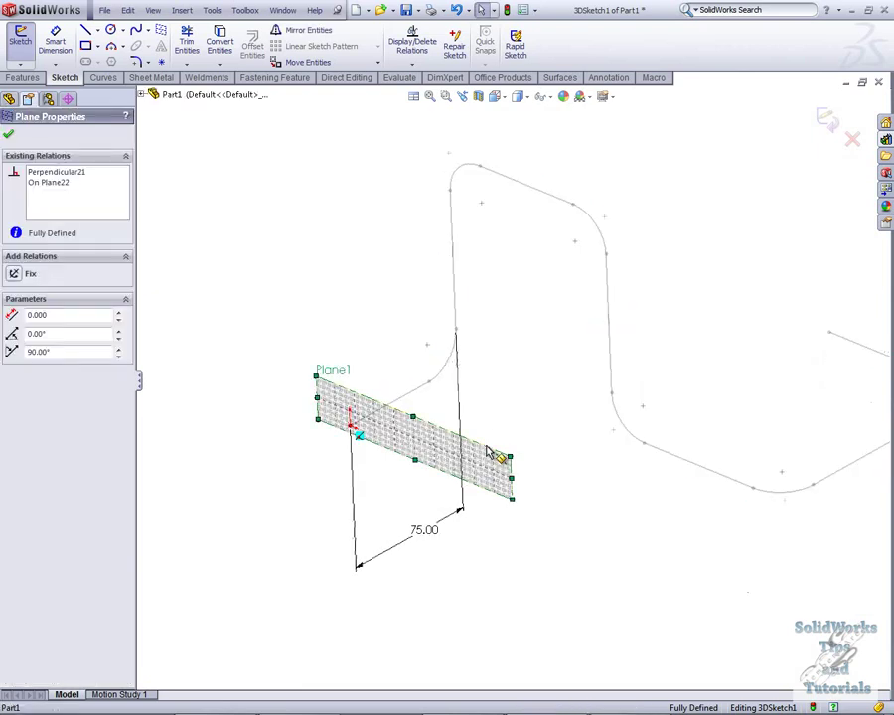
left_click(548, 363)
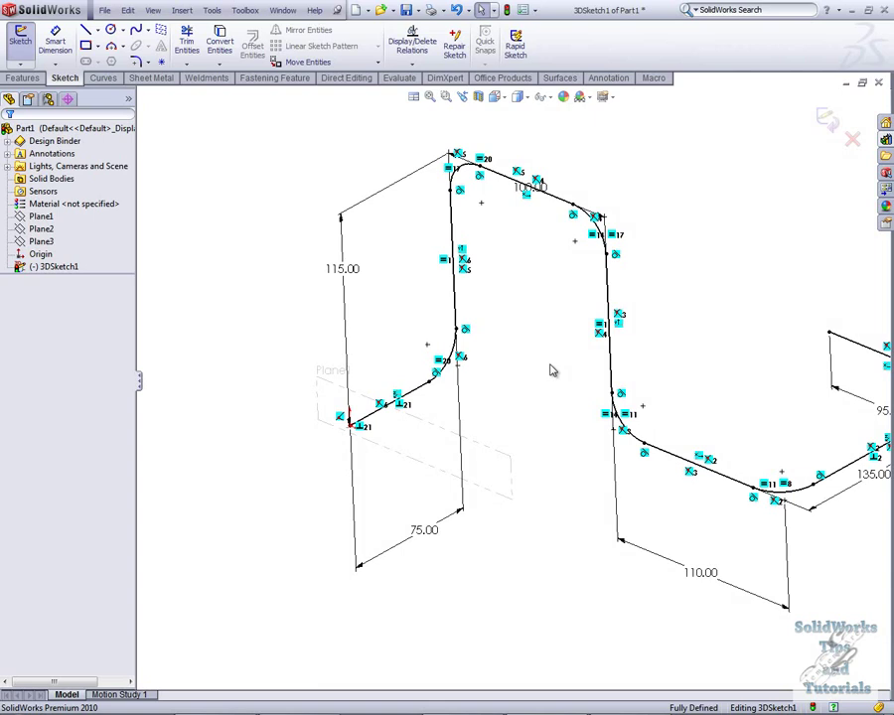
Step: Check Plane1's shortcut options, then return to the Isometric view
right_click(506, 463)
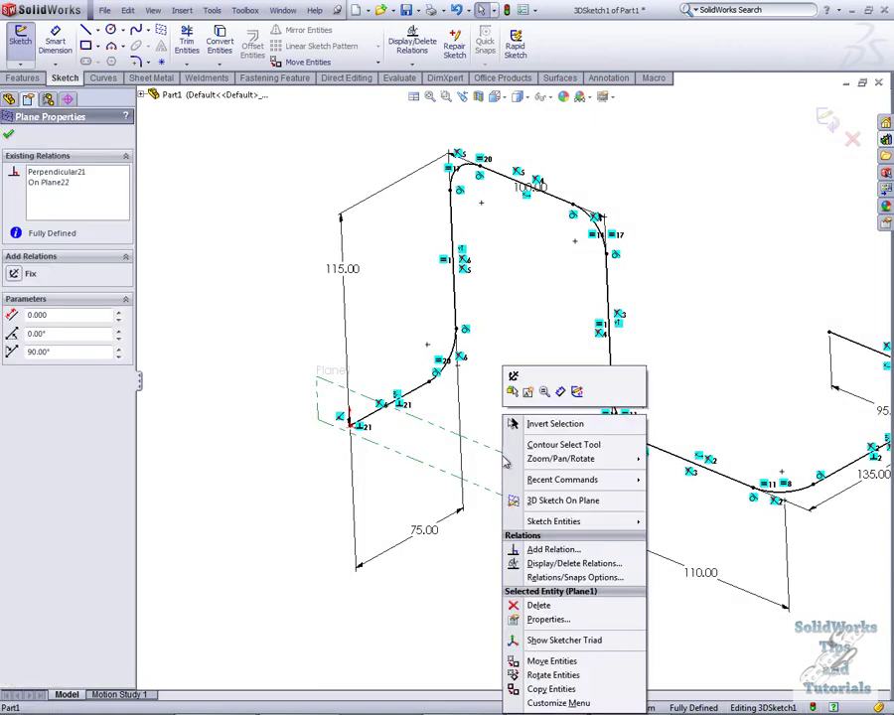
left_click(492, 566)
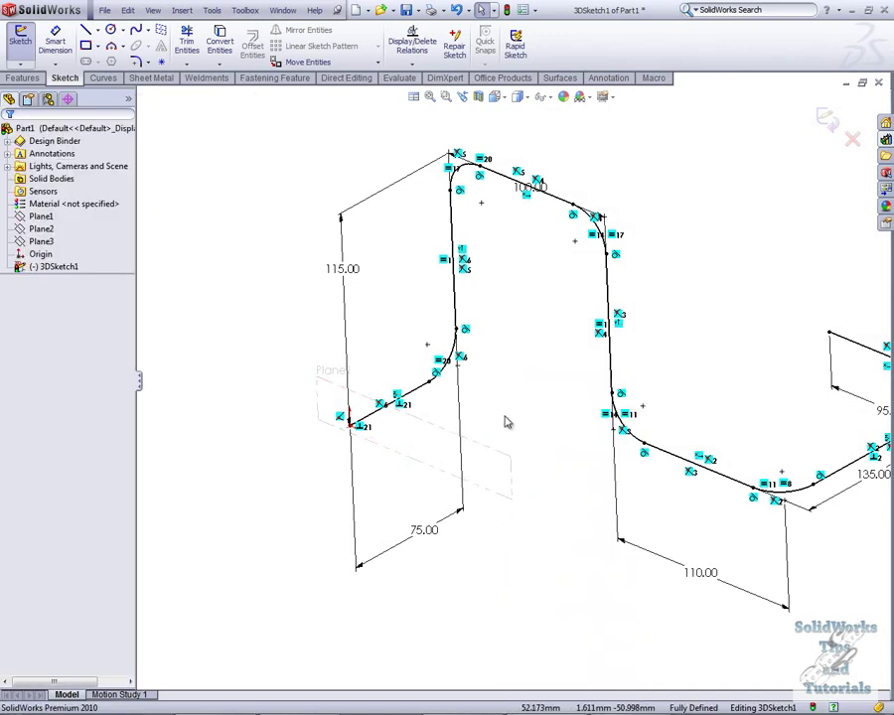
key("space")
double_click(547, 524)
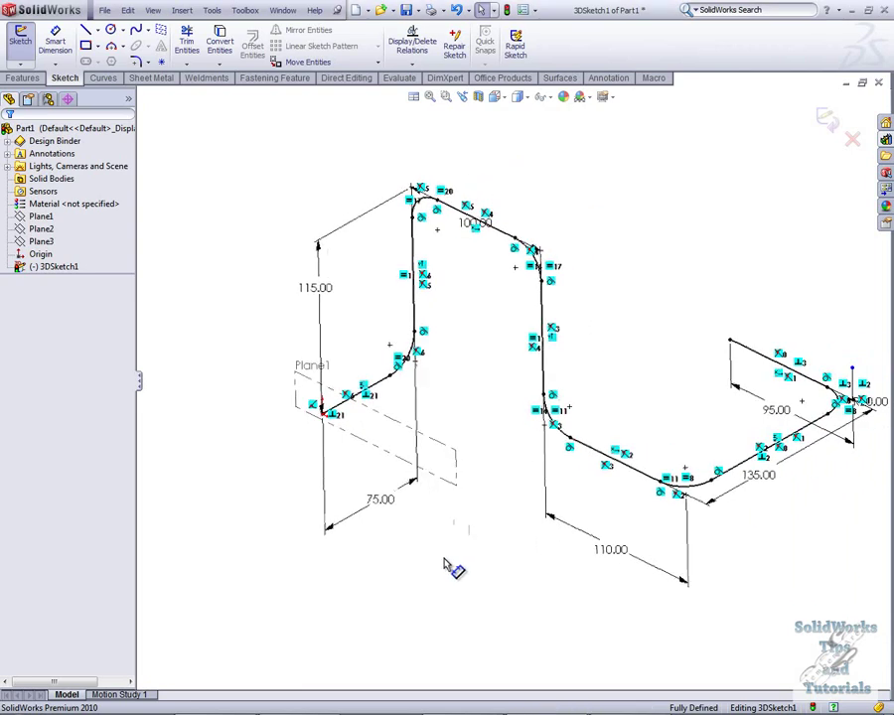